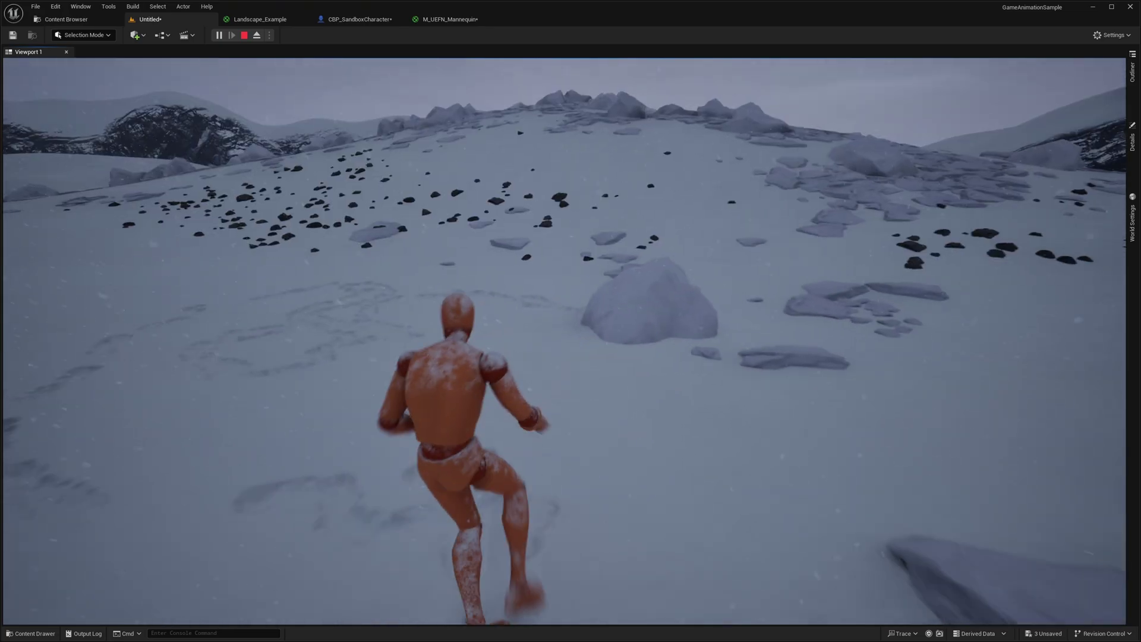
Run the character across the snowy landscape in the game preview to examine the footprints and snow buildup
key(w)
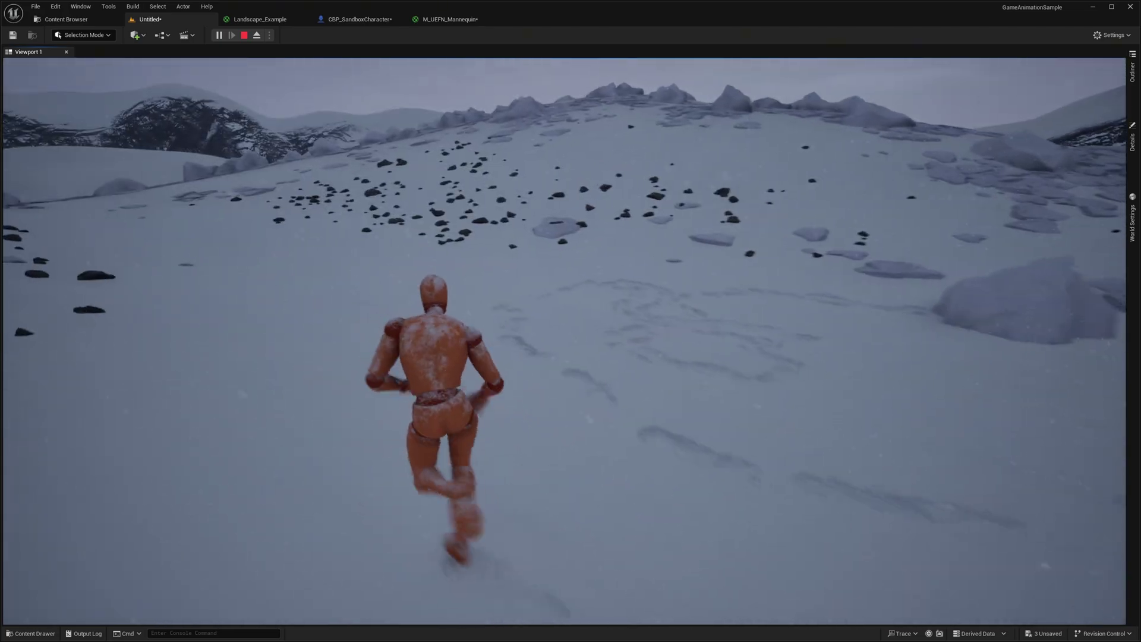
key(s)
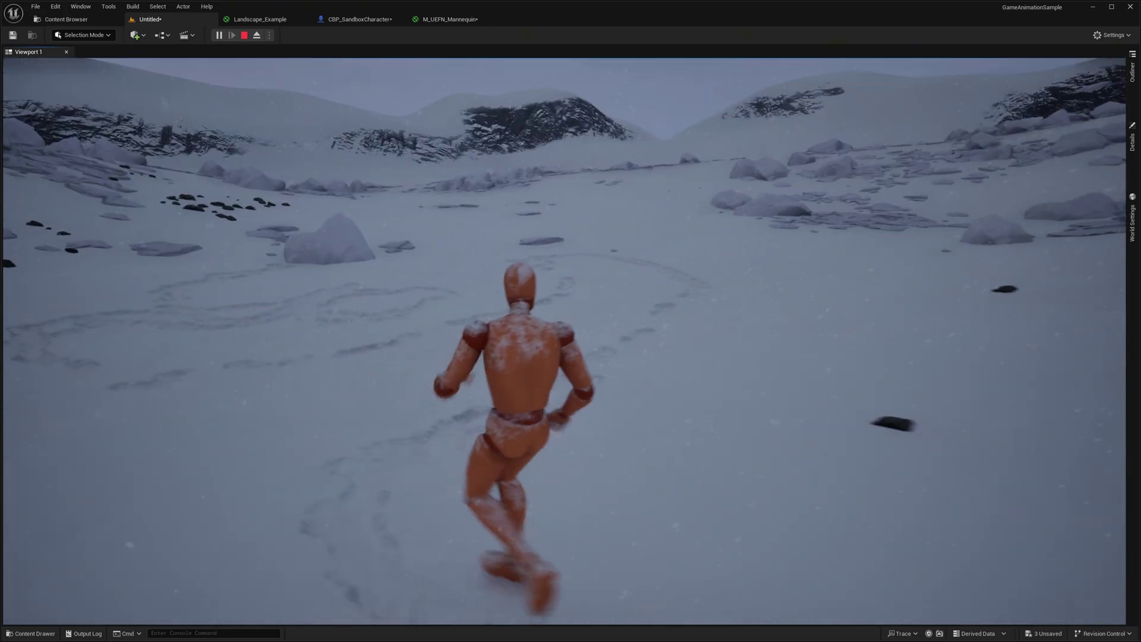
key(d)
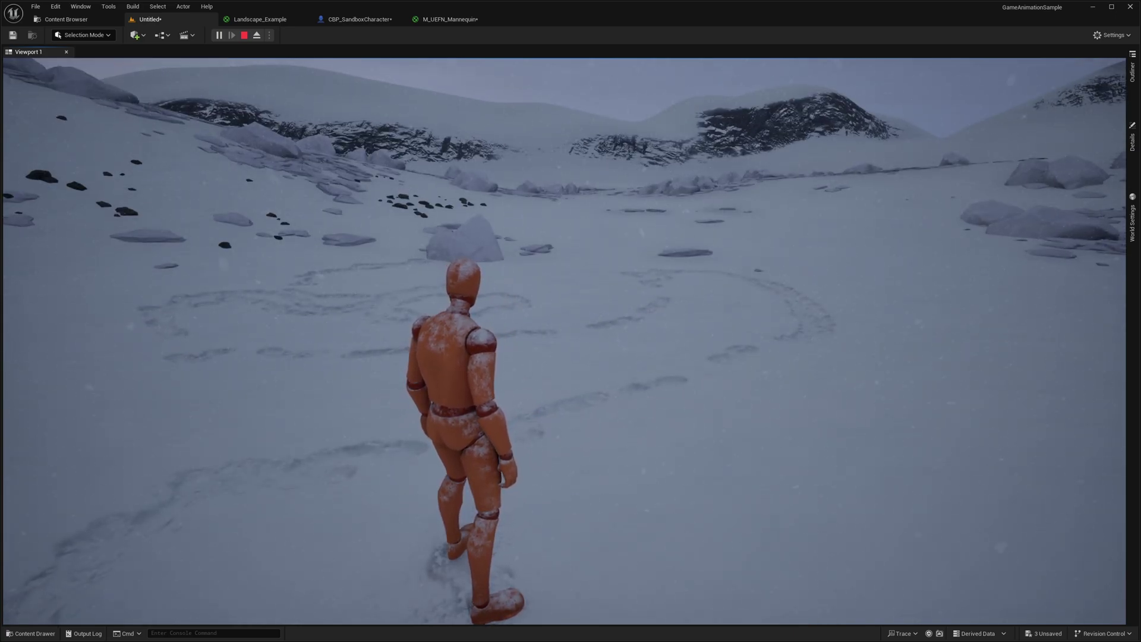
key(w)
key(a)
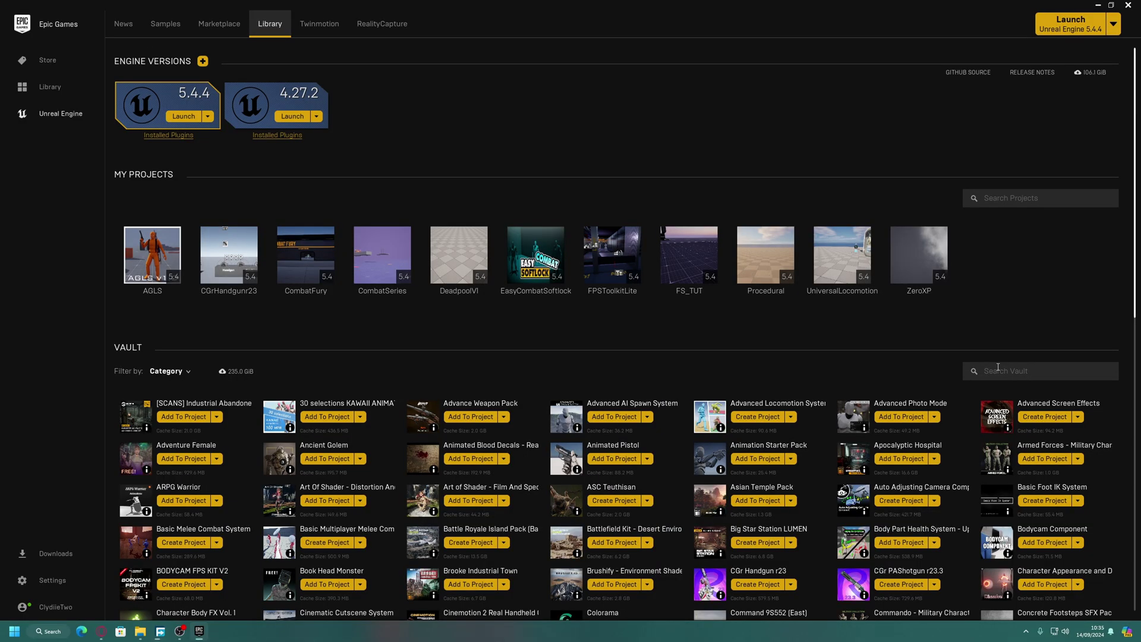
Find Game Animation Sample in the Vault, create a project from it named GameAnimationSample, and clear the search
click(998, 371)
text(game)
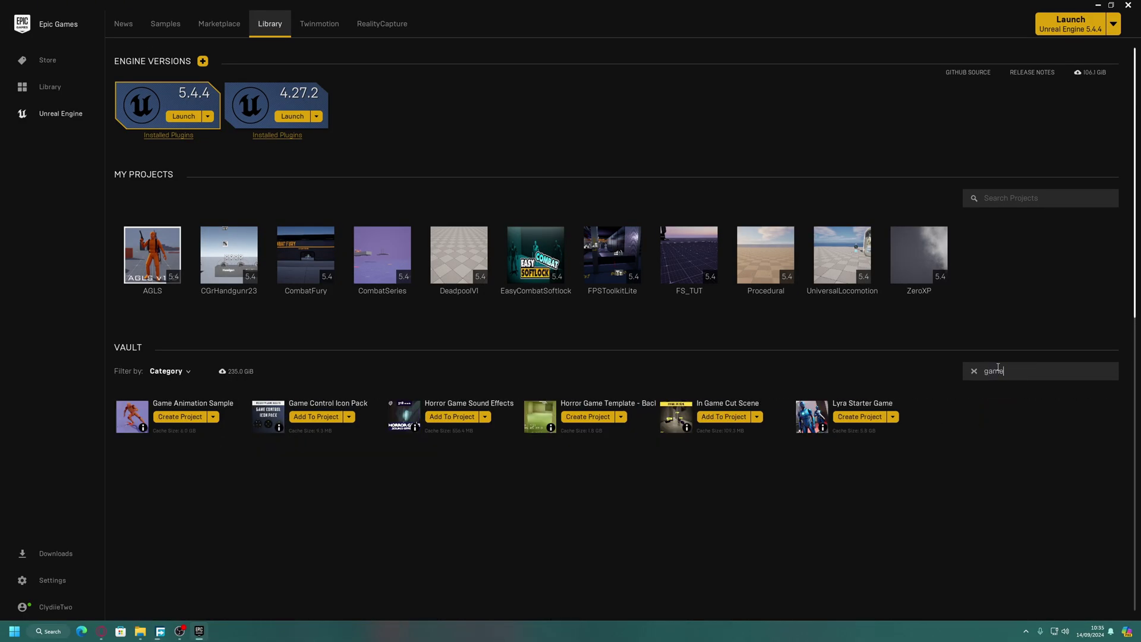
click(176, 418)
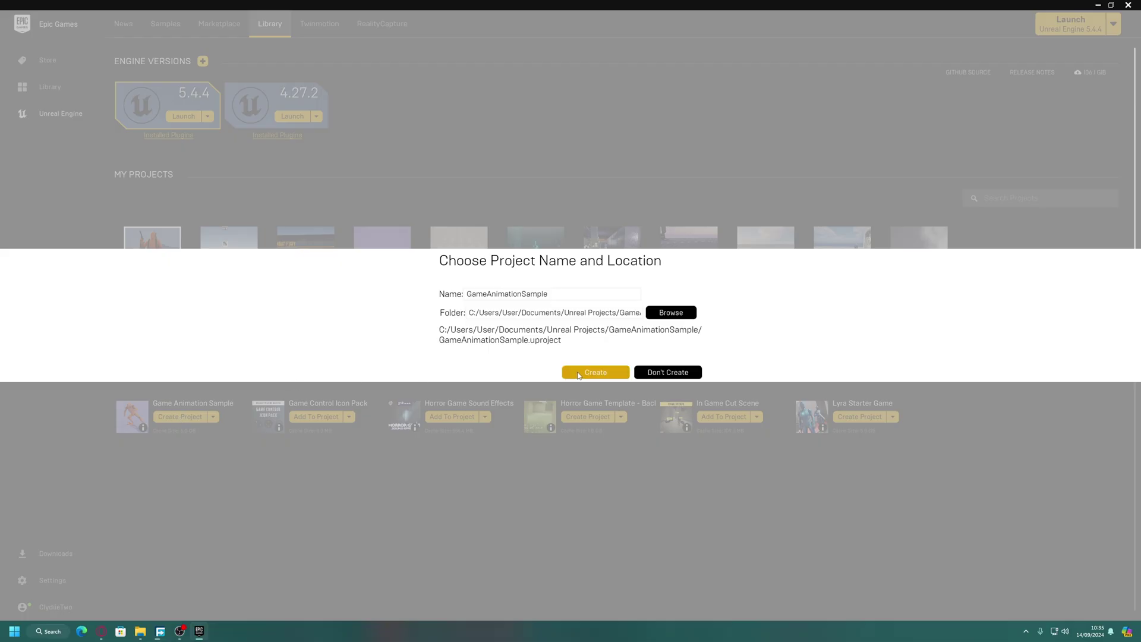
click(578, 375)
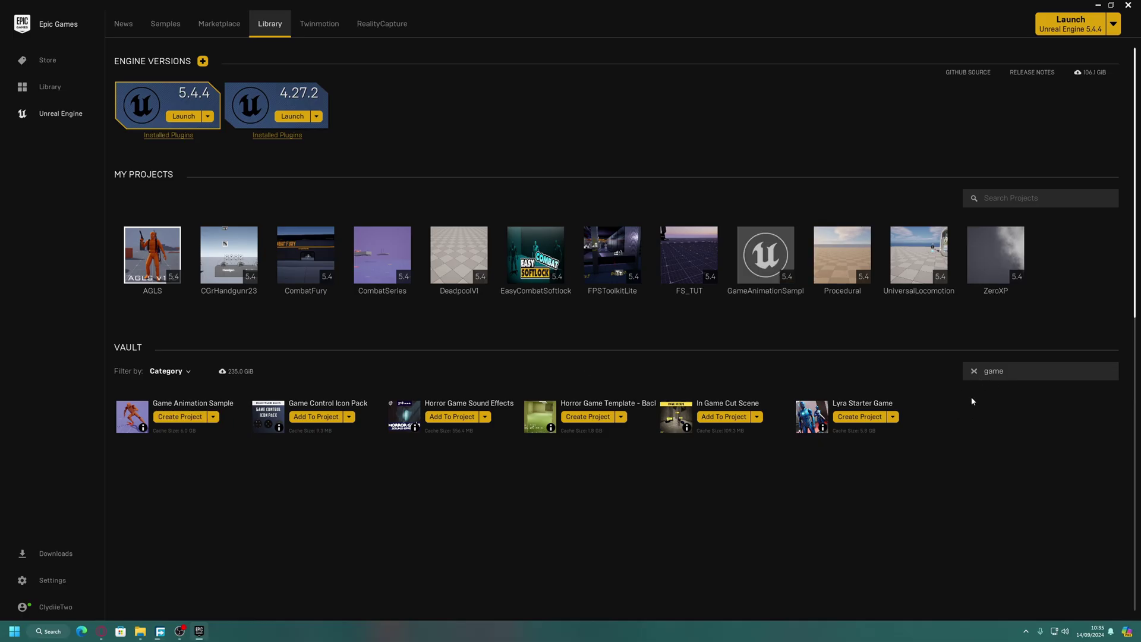
click(973, 373)
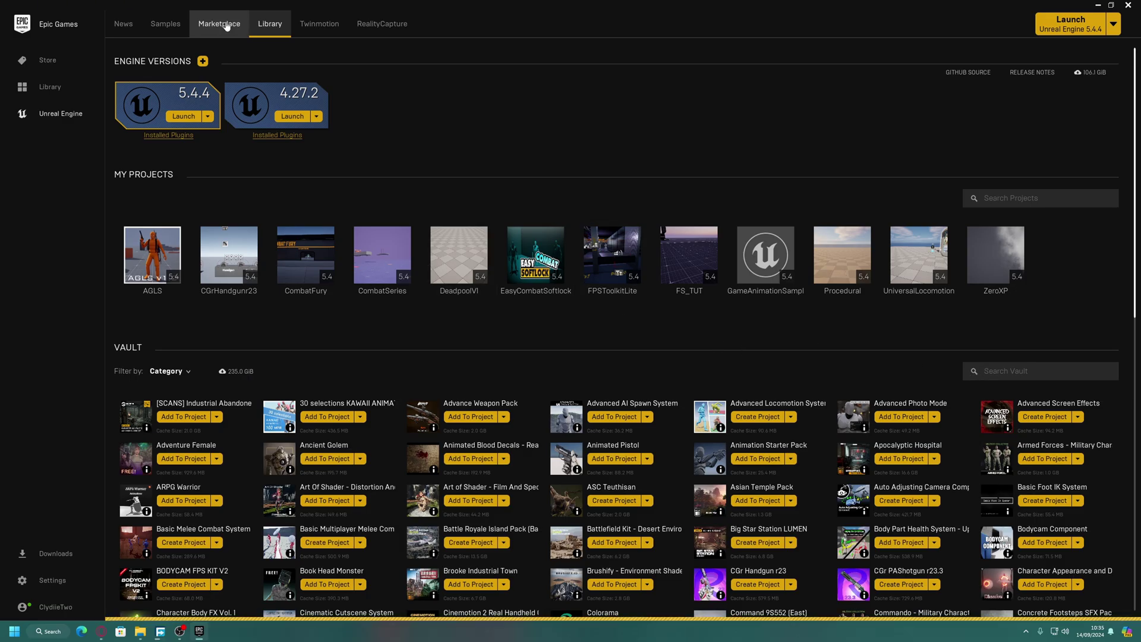
Search the Unreal Marketplace for "auto material"
click(226, 26)
click(809, 150)
text(aut)
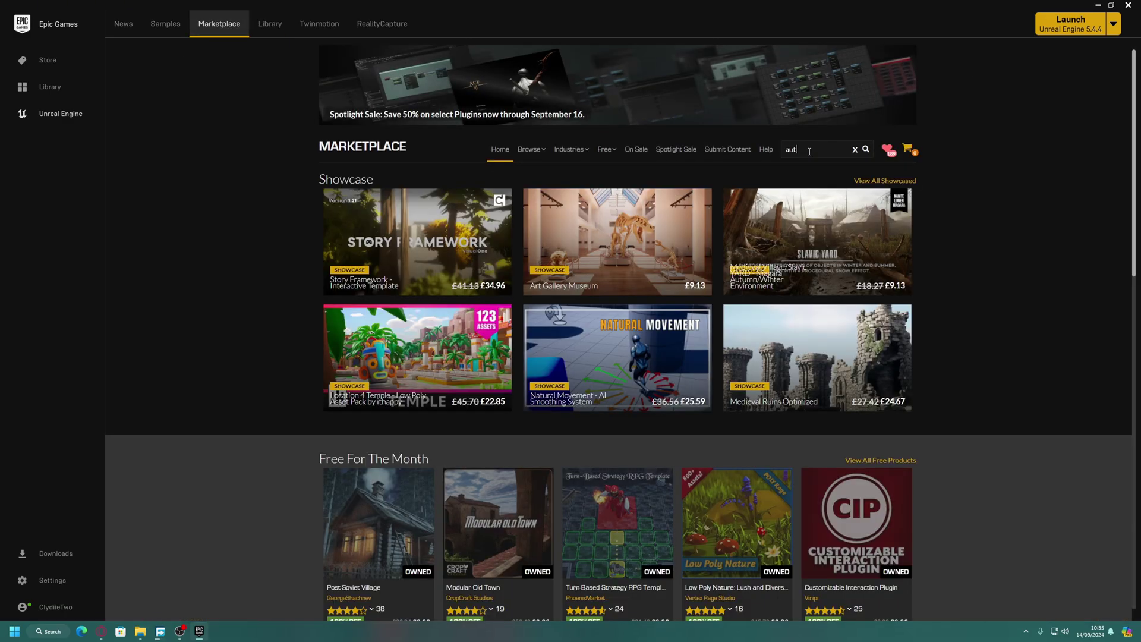
text(o material)
key(Return)
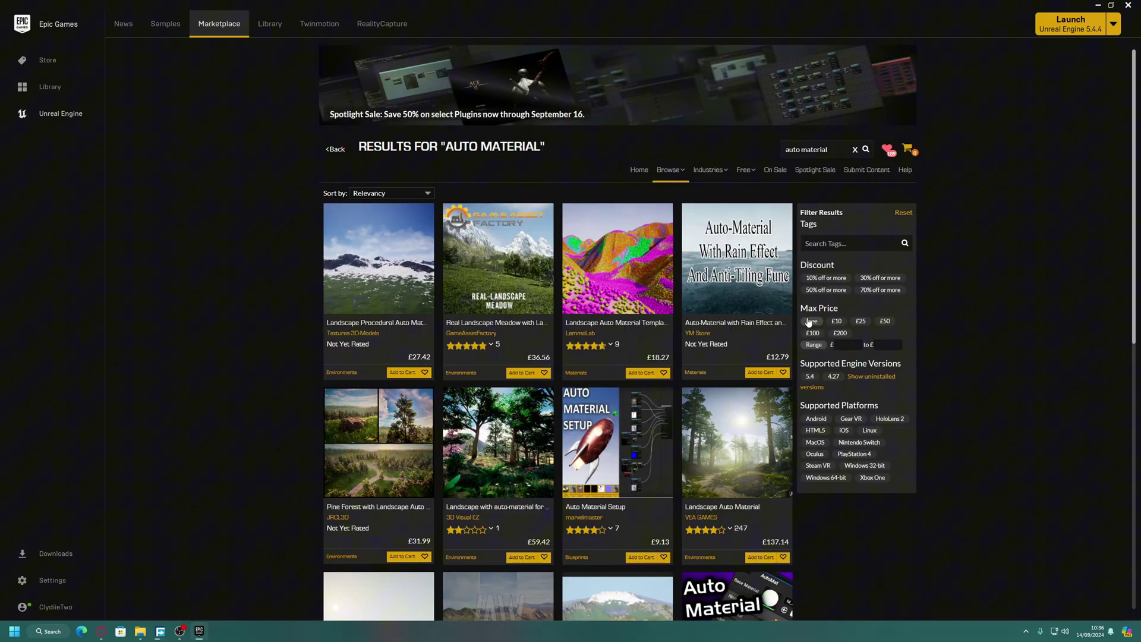
Filter the results to free products and start adding MW Landscape Auto Material to a project
click(812, 322)
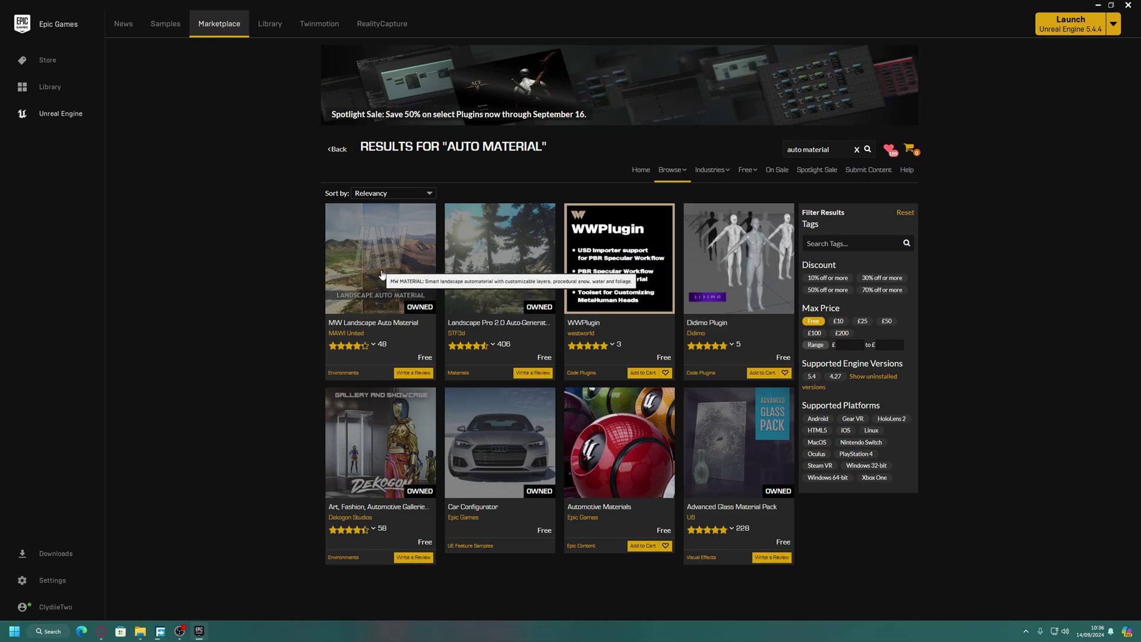
click(376, 268)
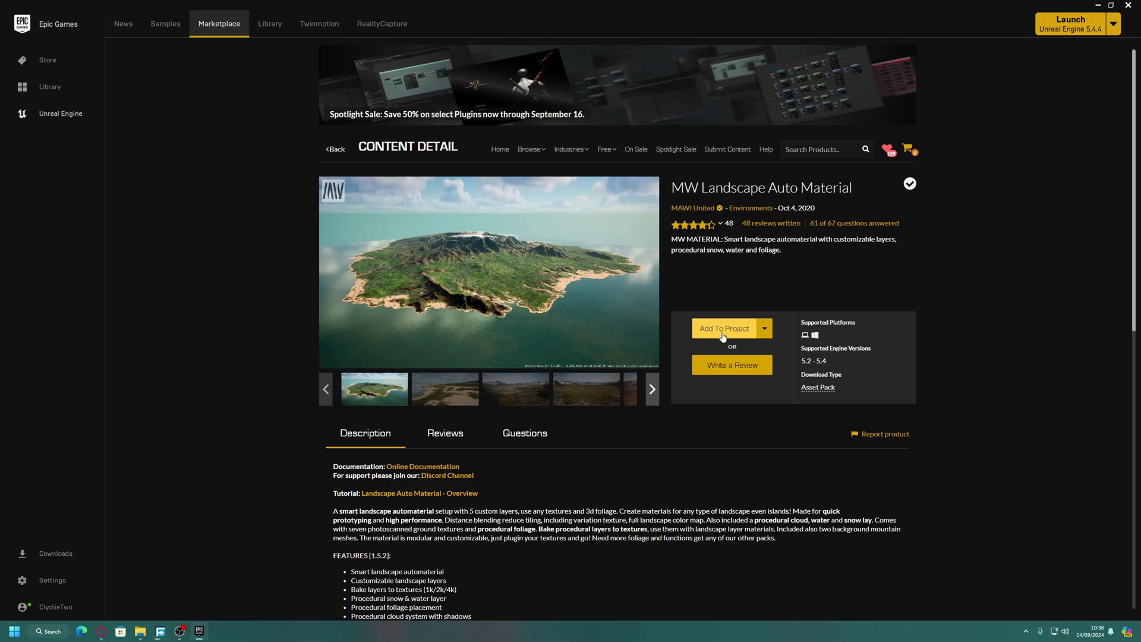
click(722, 333)
Search the Marketplace for Ultra Dynamic Sky, review its product page, and start adding it to a project
click(819, 152)
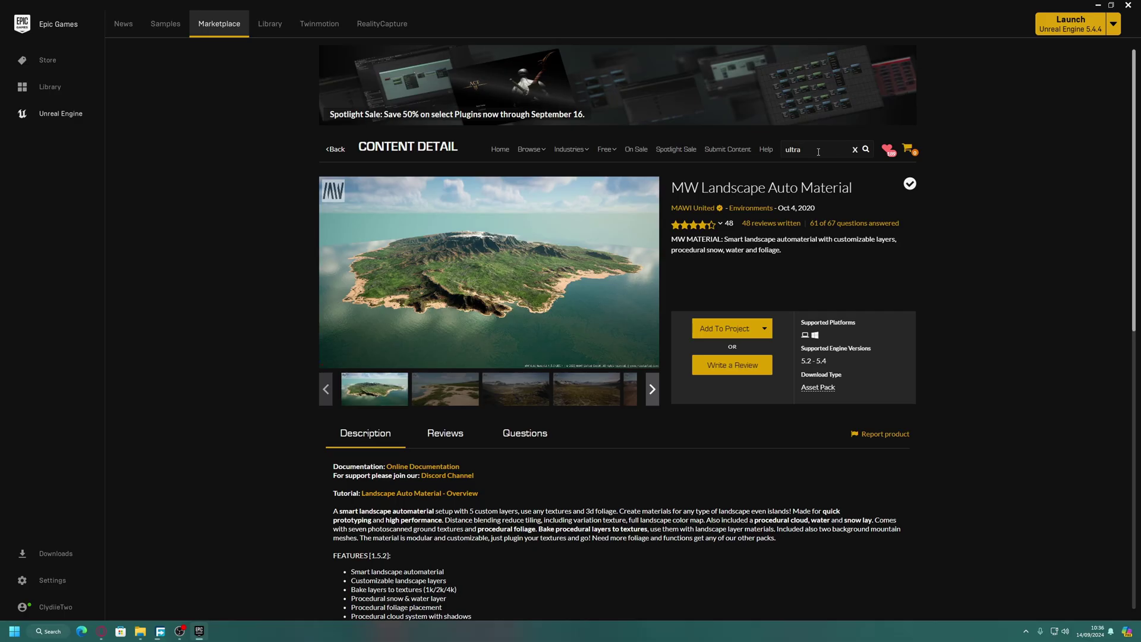
scroll(818, 153, down, 8)
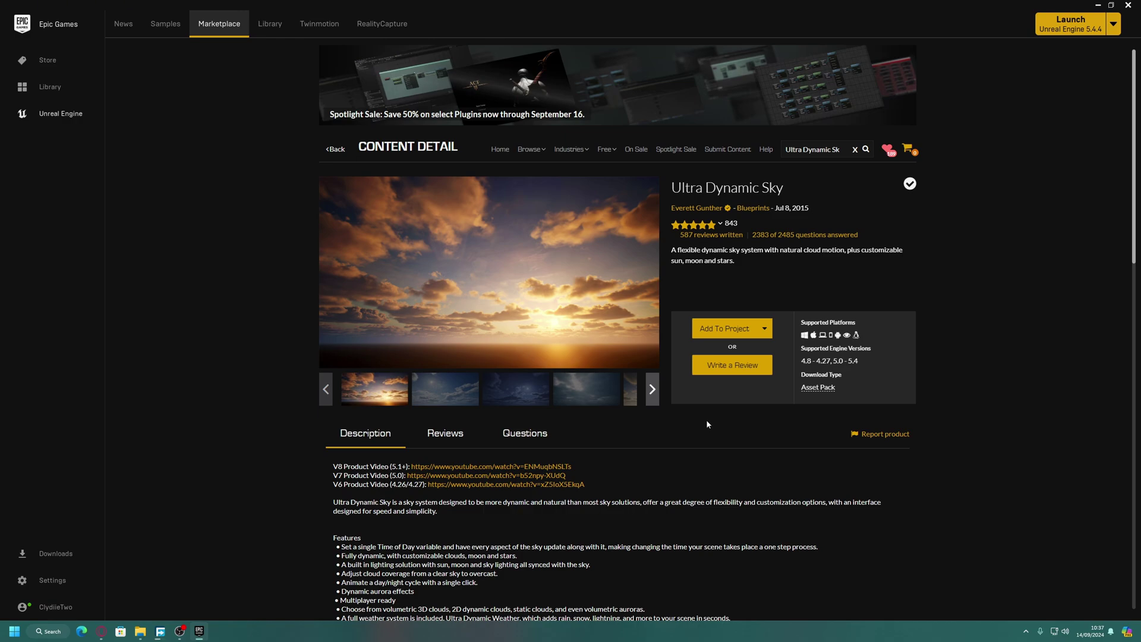
click(726, 329)
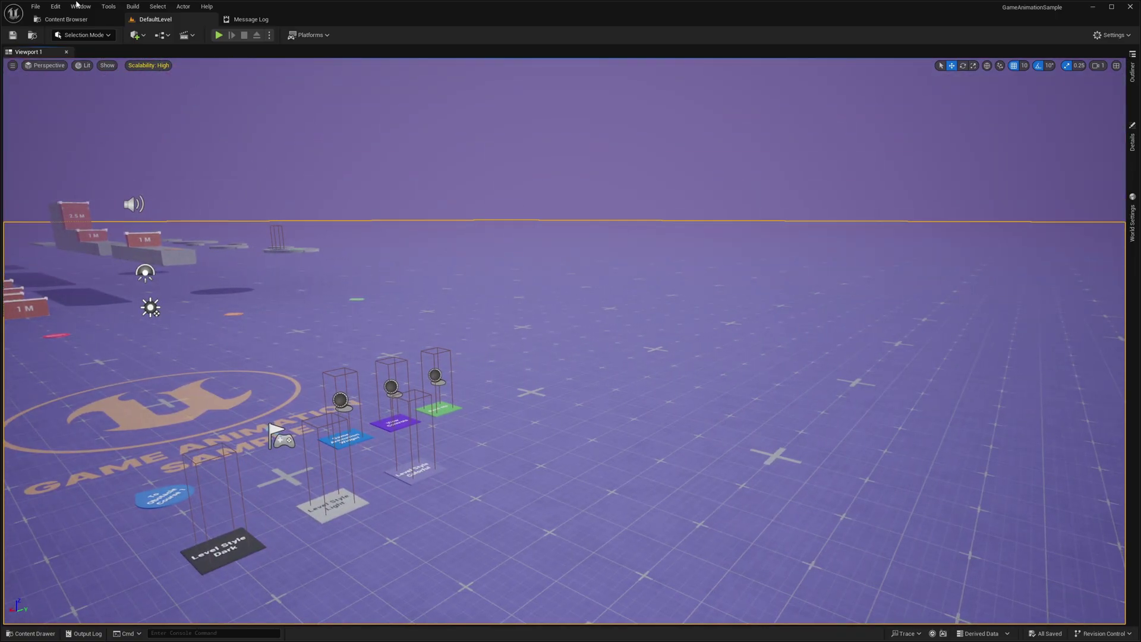
Create a new level in the GameAnimationSample project from the Empty Level template
click(35, 6)
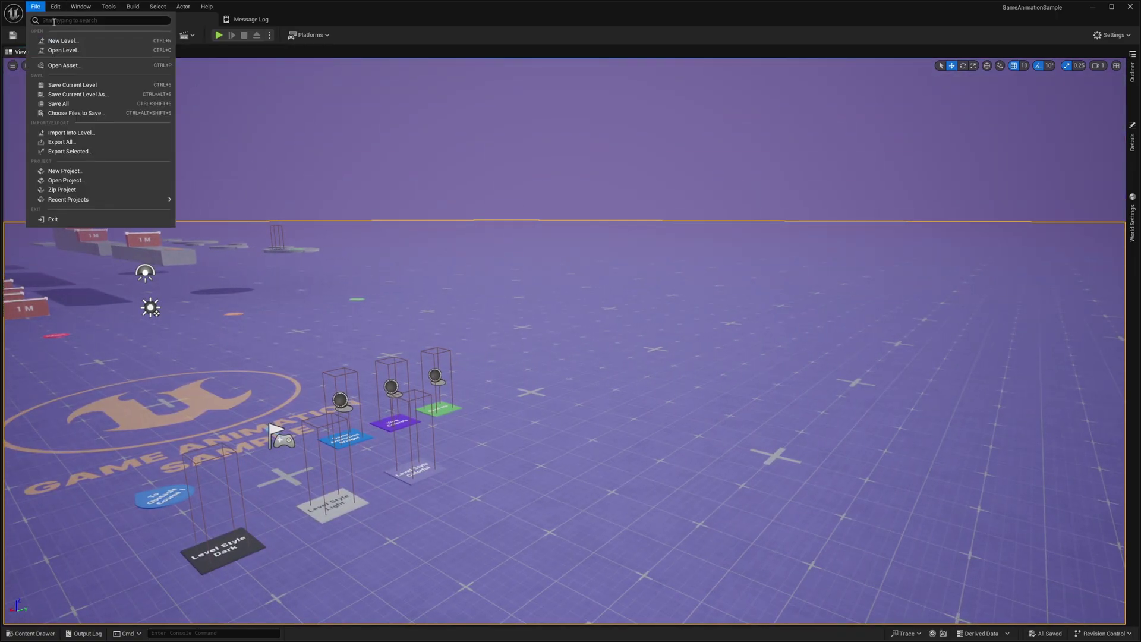
click(75, 43)
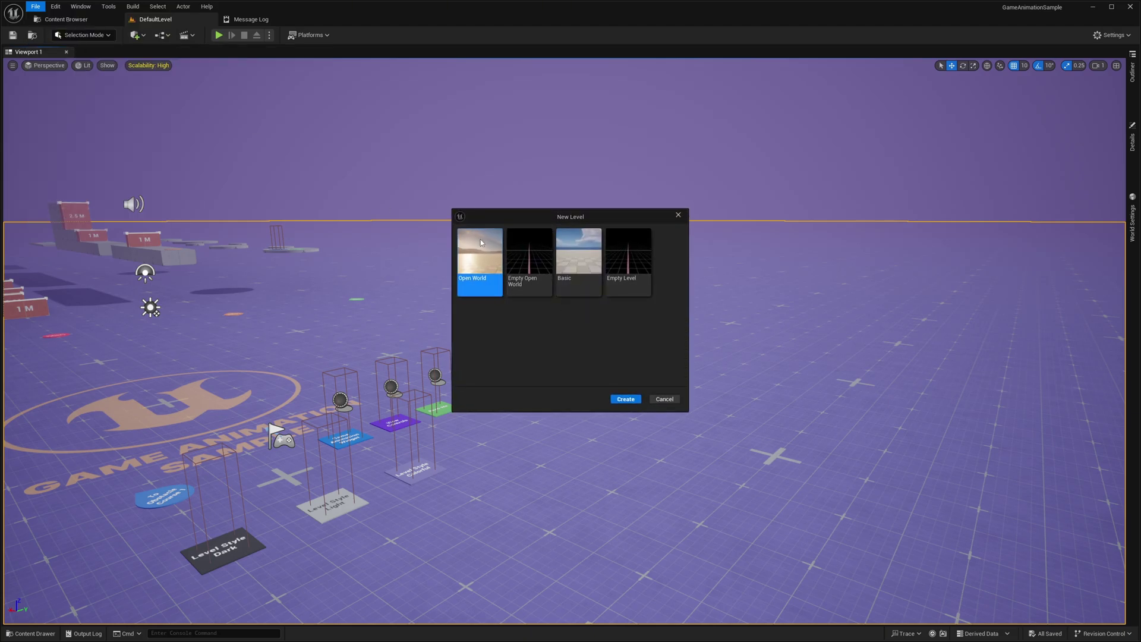
click(621, 290)
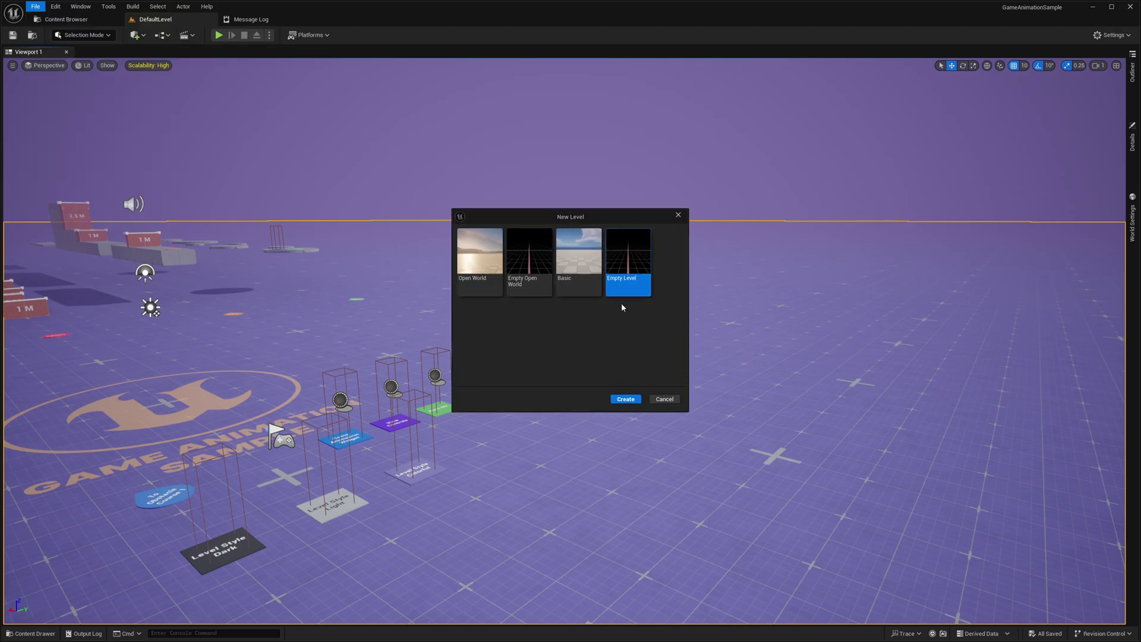
click(624, 399)
Close the Message Log and place the Ultra_Dynamic_Sky blueprint from UltraDynamicSky/Blueprints in the empty level
click(66, 19)
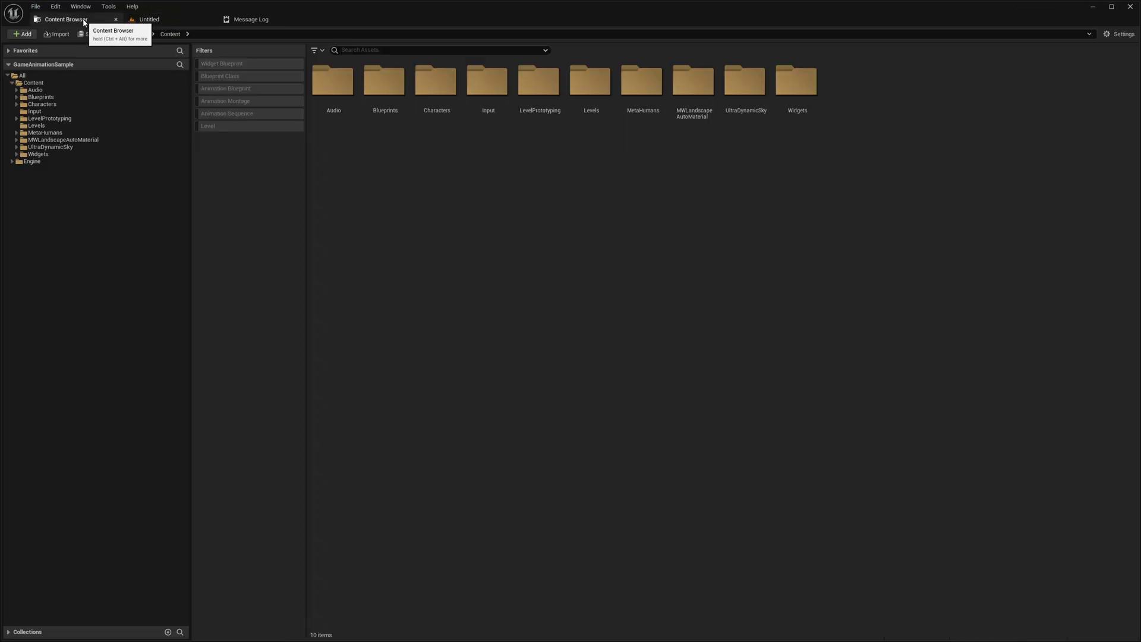
click(305, 19)
double_click(60, 147)
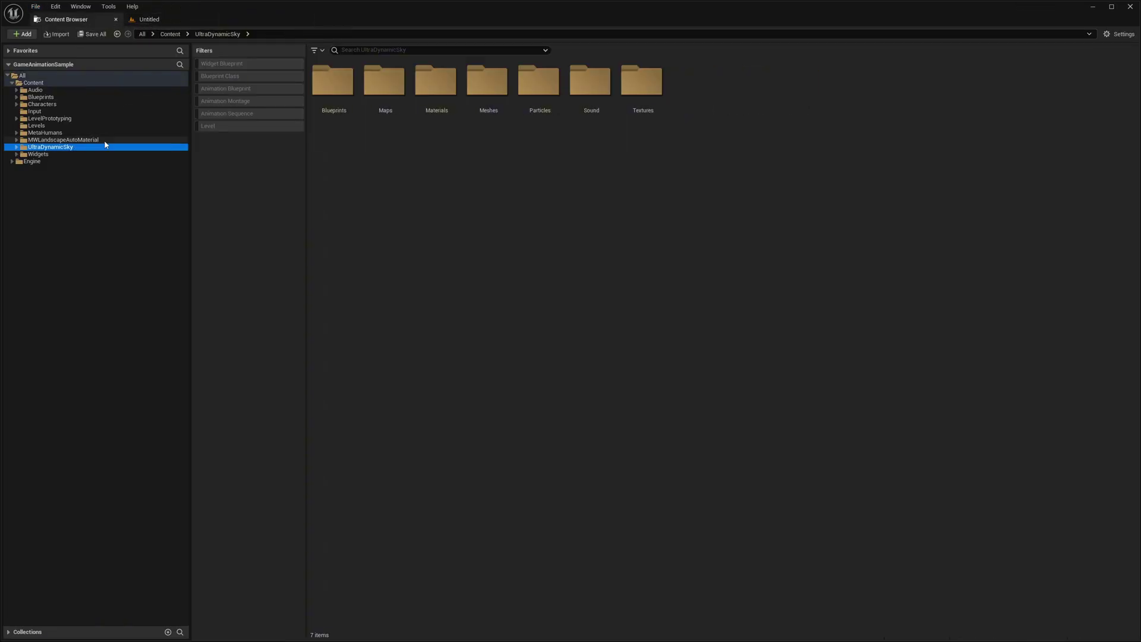
double_click(339, 83)
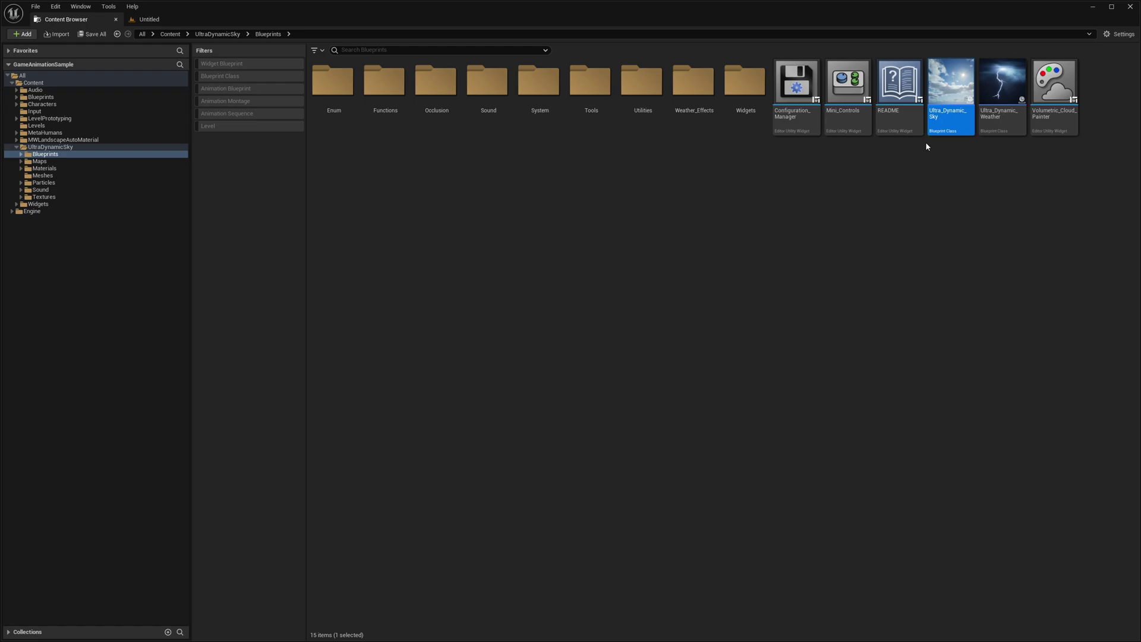
mouse_move(956, 94)
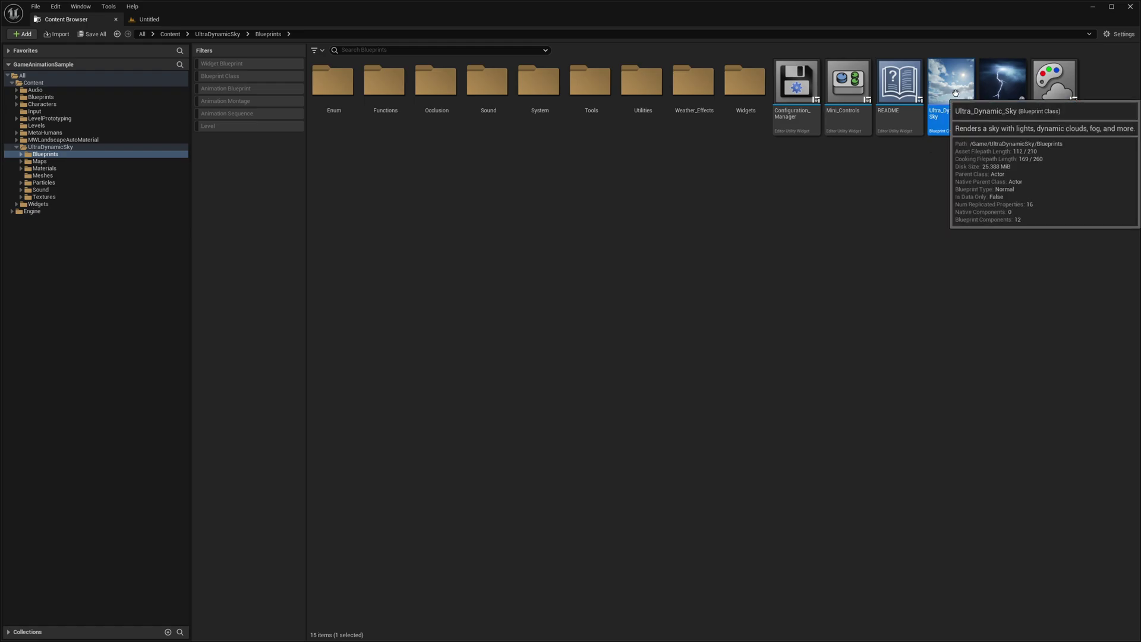
click(157, 16)
drag(356, 138, 356, 139)
Place the Ultra_Dynamic_Weather blueprint in the level beside the sky actor
click(66, 19)
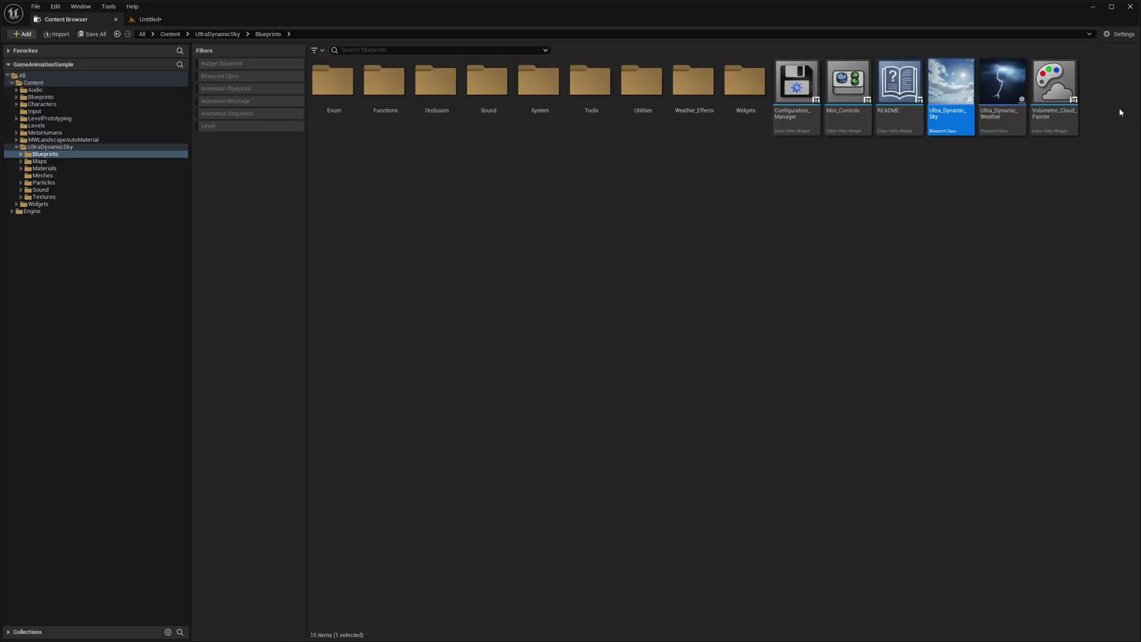
drag(1003, 95, 737, 65)
drag(157, 22, 755, 164)
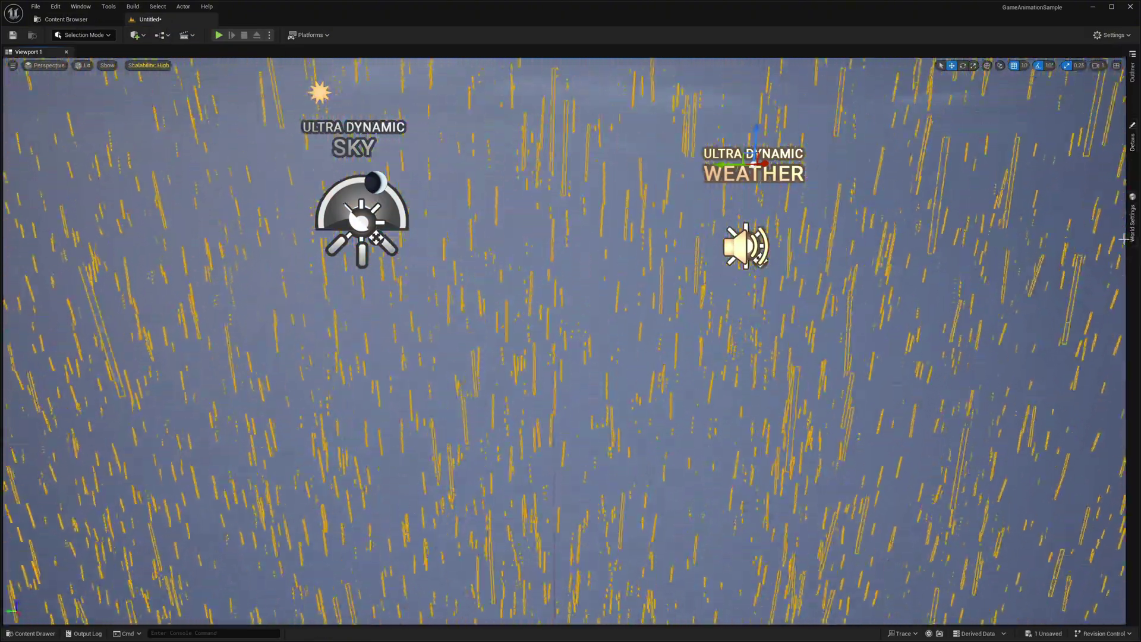
Set the weather preset of the Ultra_Dynamic_Weather actor to Clear_Skies and look through the other available presets
click(1133, 137)
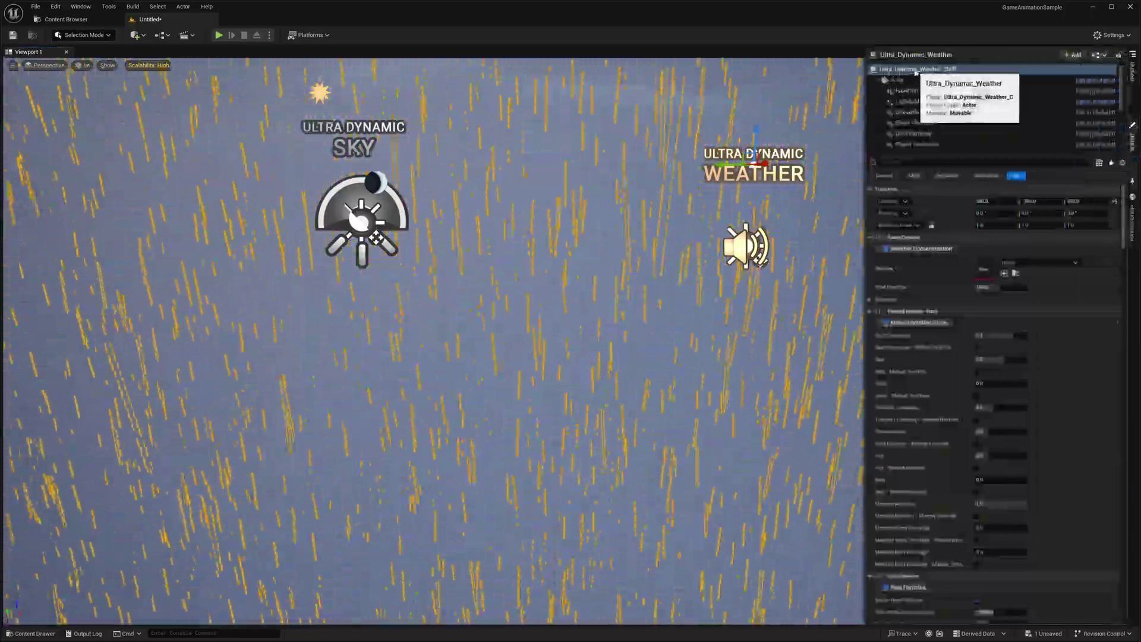
click(1134, 80)
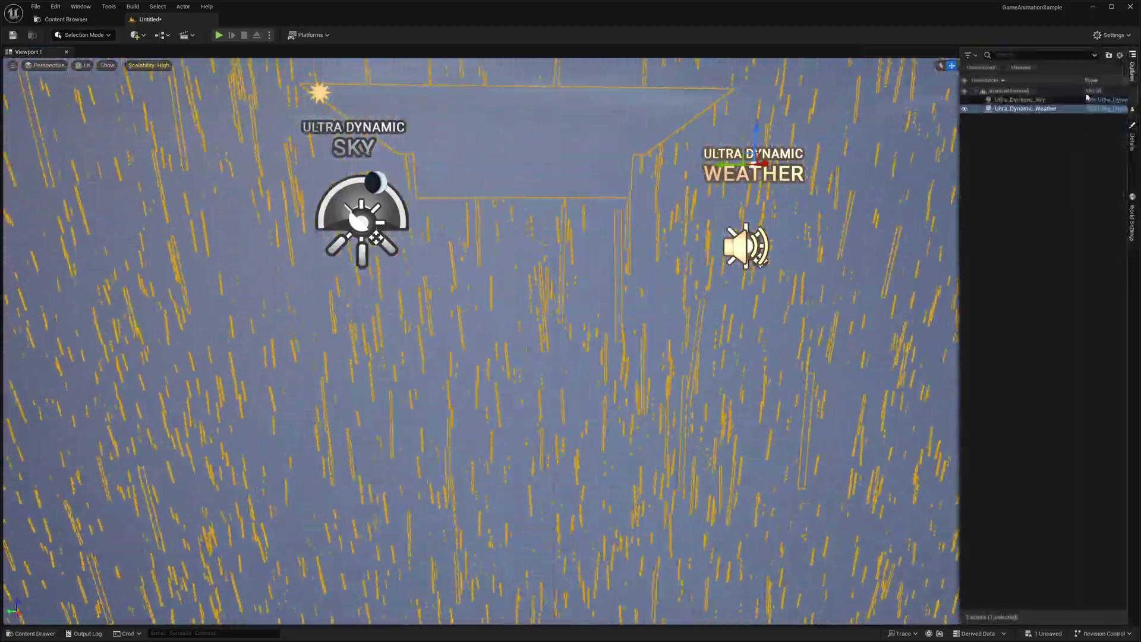
click(1133, 138)
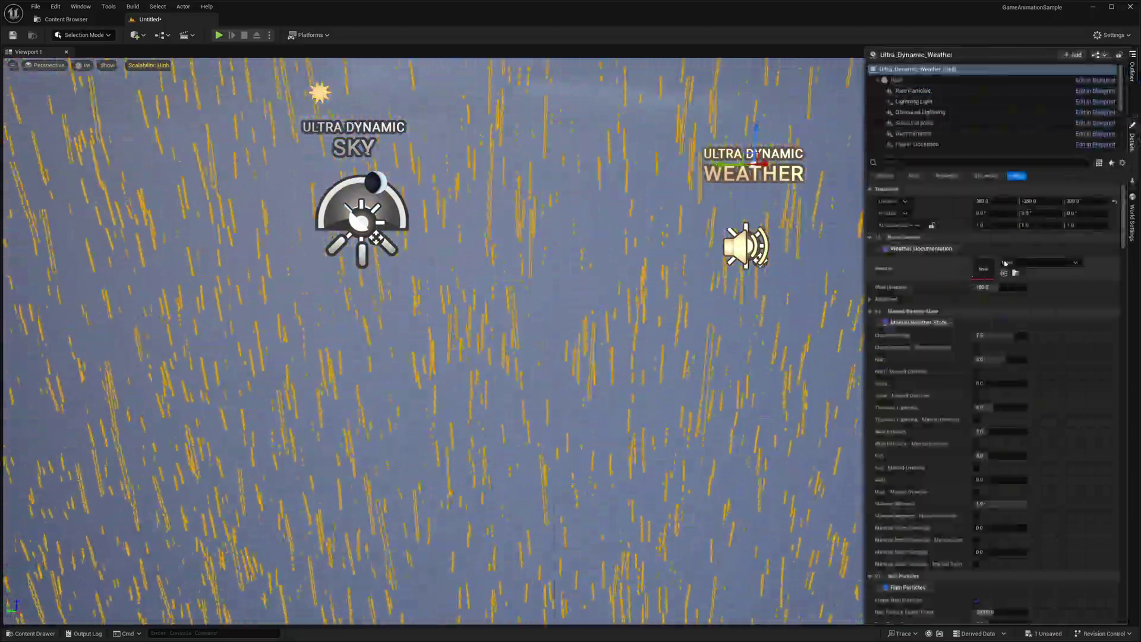
click(1038, 262)
click(1070, 360)
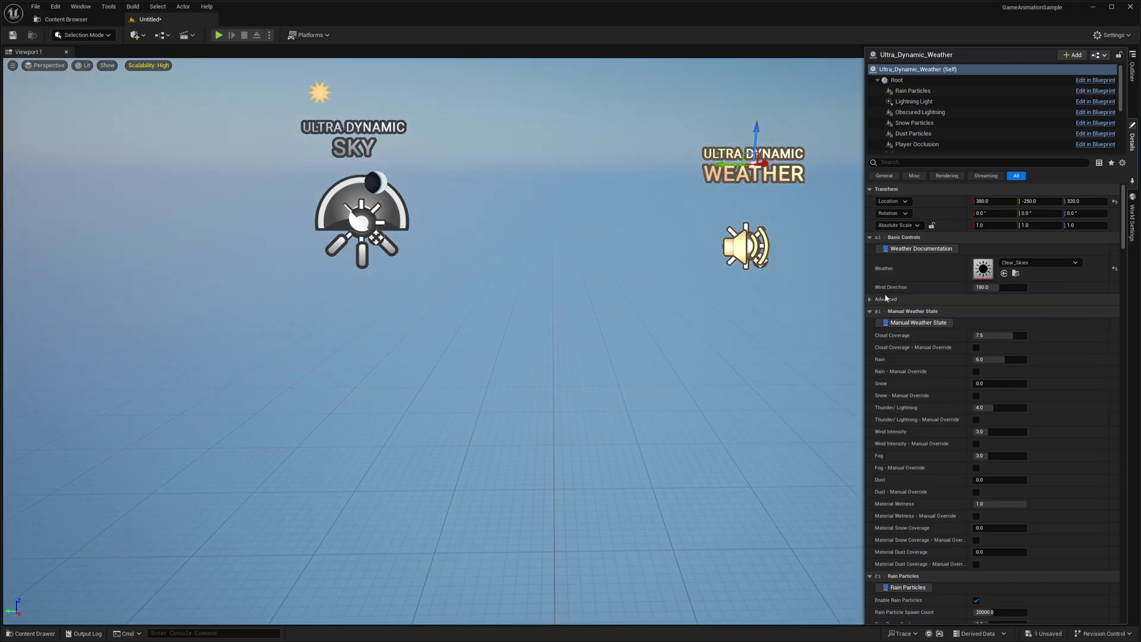
click(1022, 262)
scroll(1087, 409, up, 2)
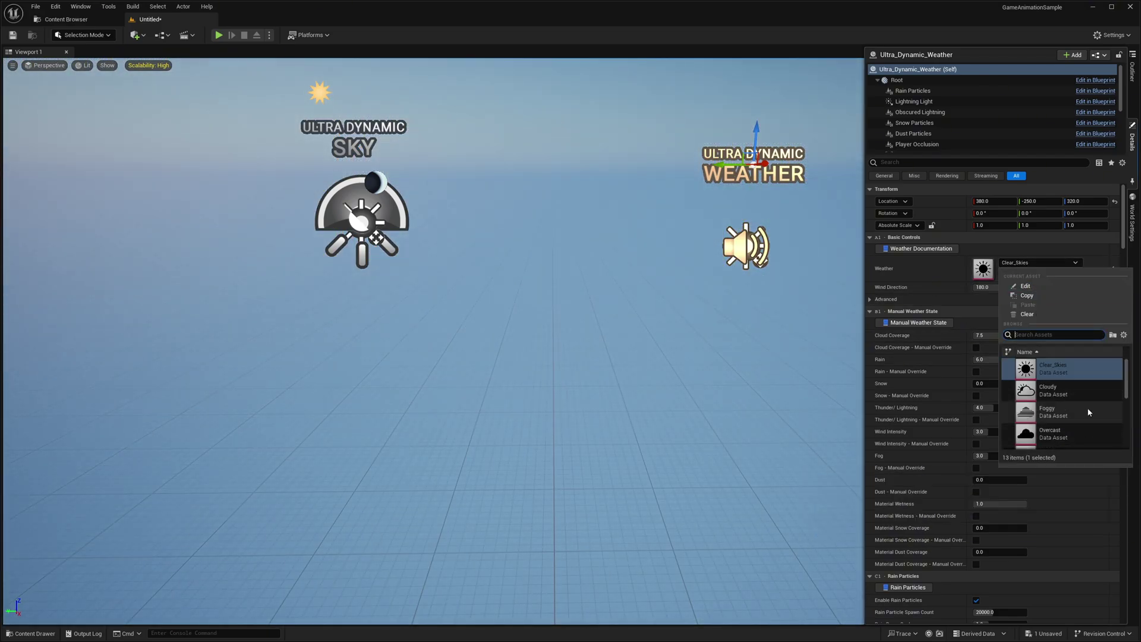
drag(1127, 383, 1094, 367)
click(780, 241)
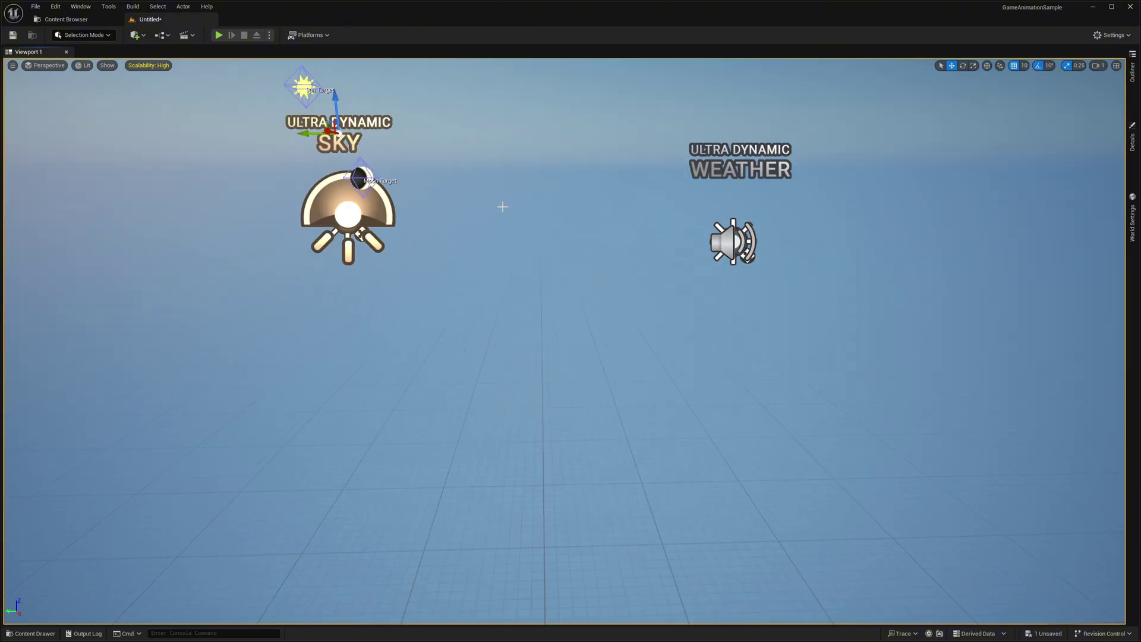
Switch the editor to Landscape mode and choose importing the new landscape from a heightmap file
click(87, 35)
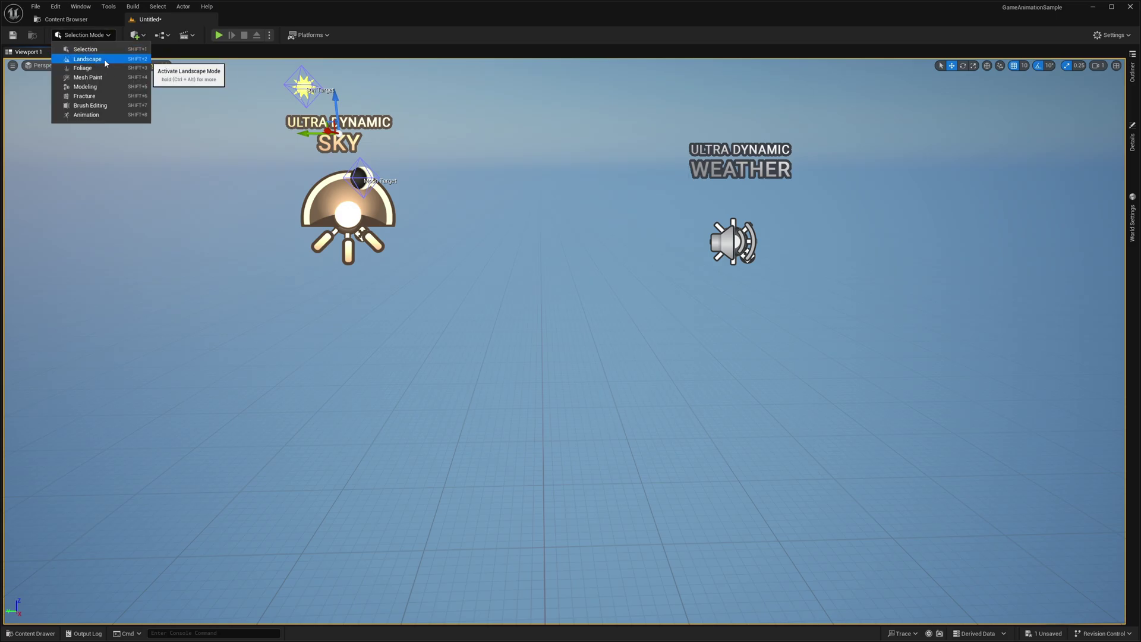
click(105, 59)
click(159, 112)
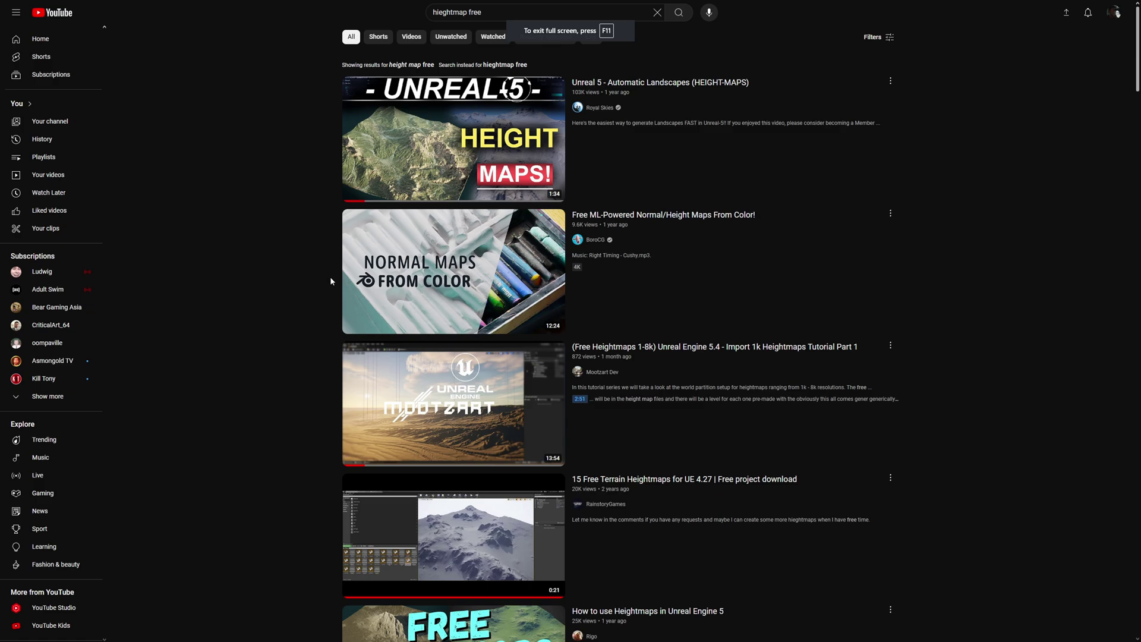
Switch to YouTube and look through the video results for free heightmaps
scroll(325, 274, down, 2)
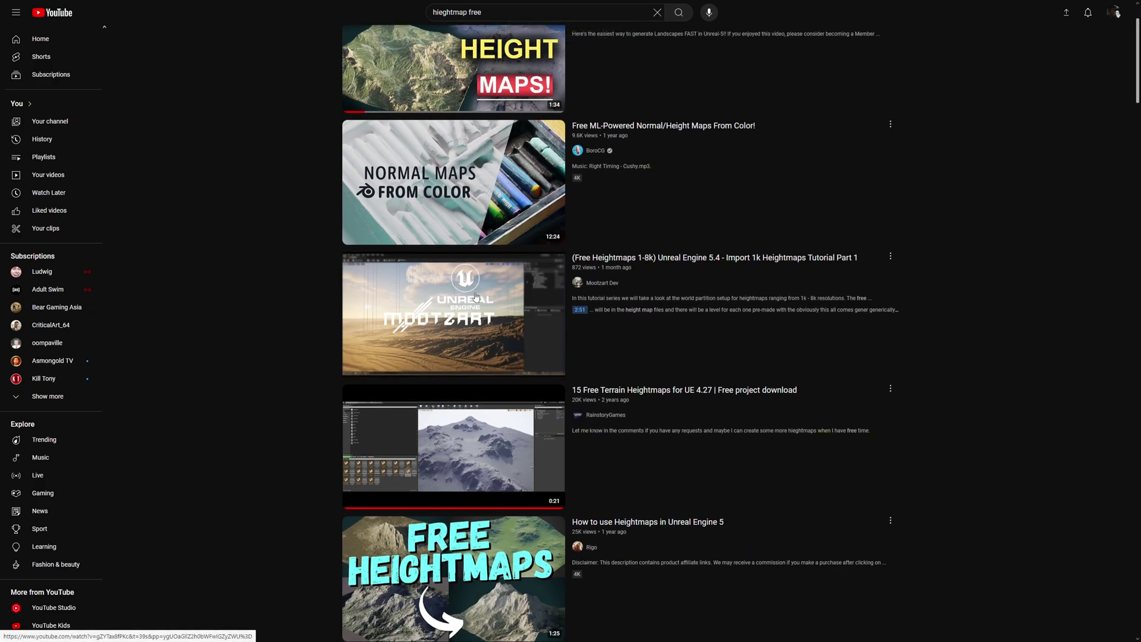
mouse_move(492, 364)
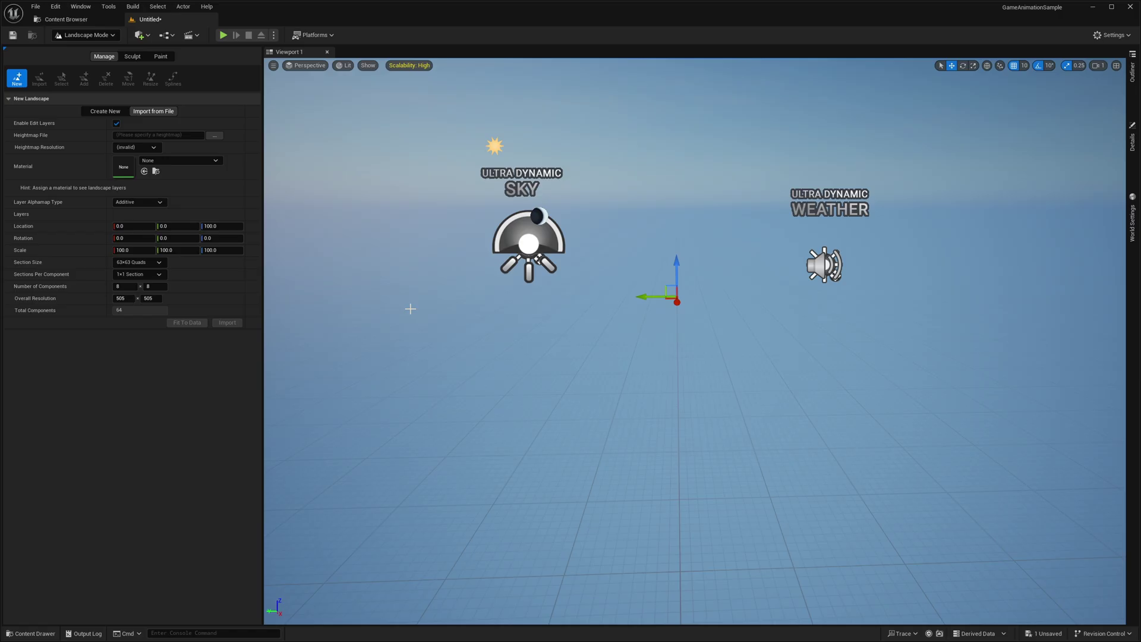
Set up the new landscape with Create New and assign the MTL_MWAM_Landscape_MountainRangeExample material from the MWLandscapeAutoMaterial Landscape folder
click(99, 112)
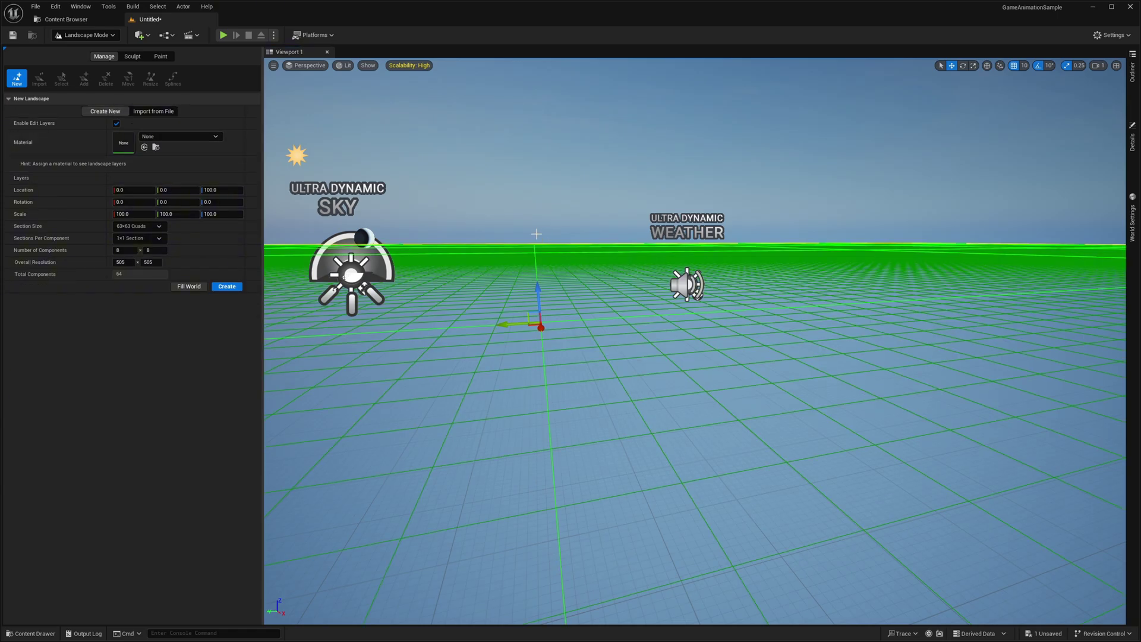
key(f)
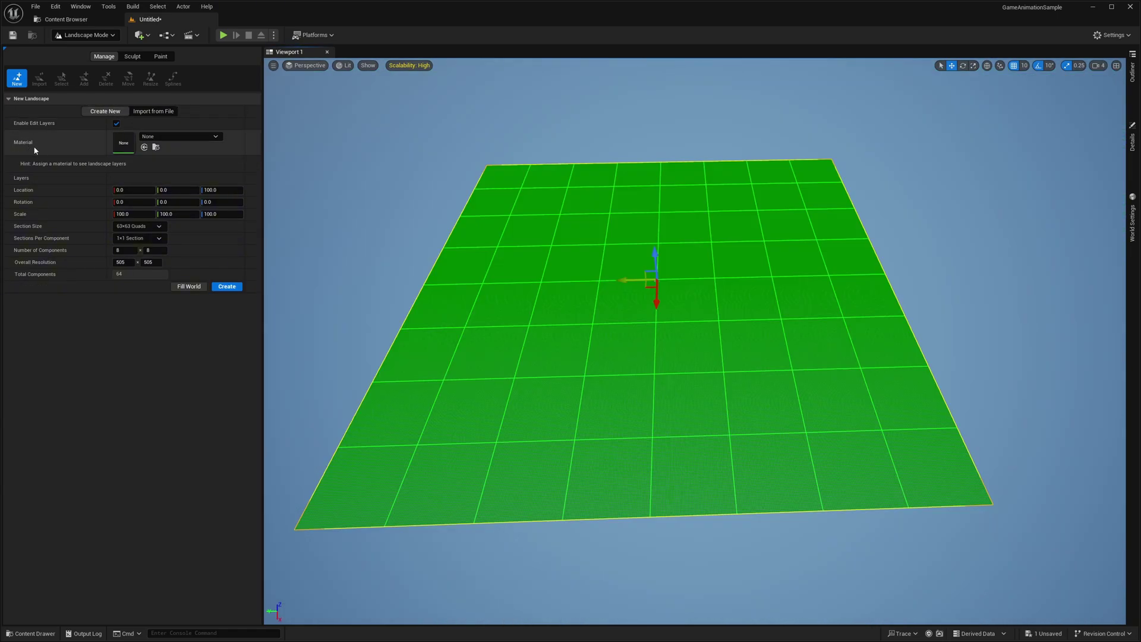
click(71, 20)
click(101, 140)
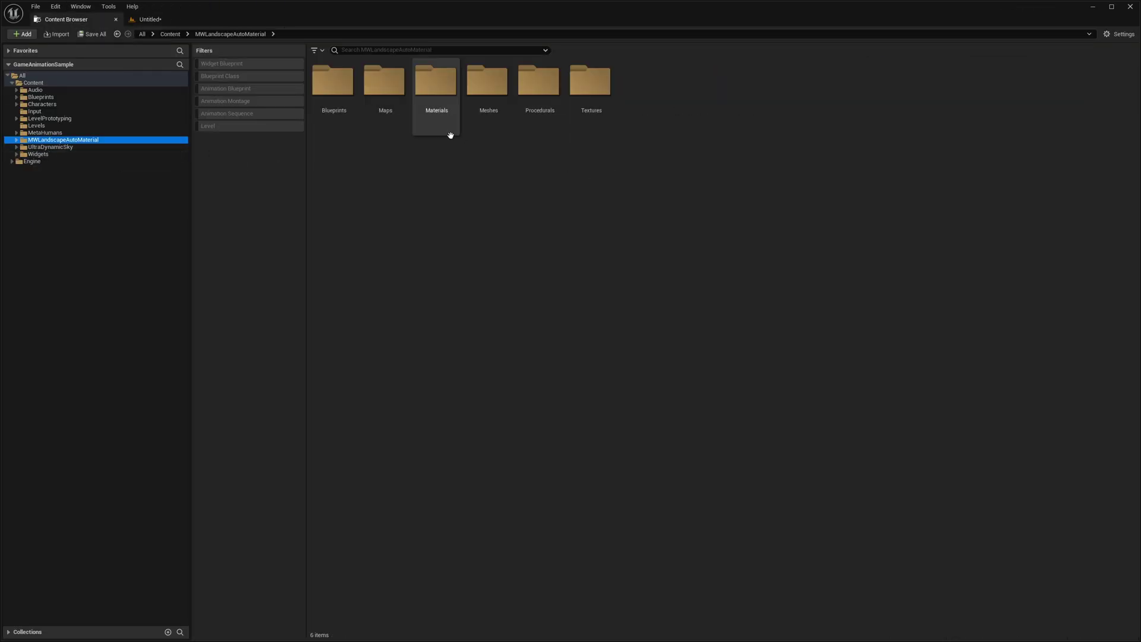
double_click(436, 92)
click(437, 87)
double_click(437, 86)
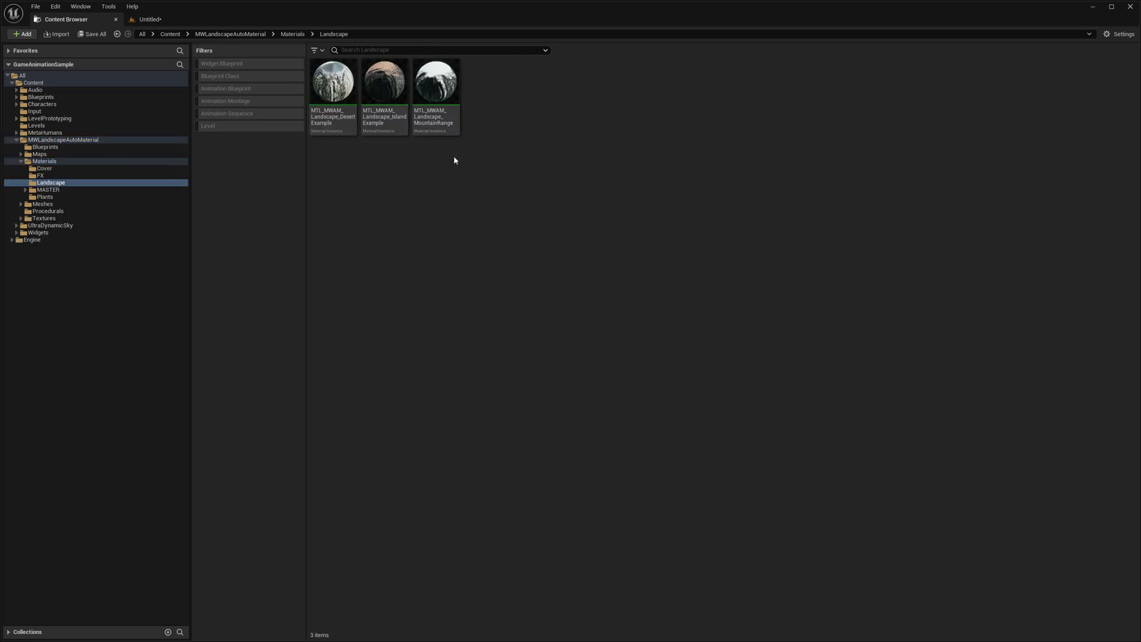
click(434, 98)
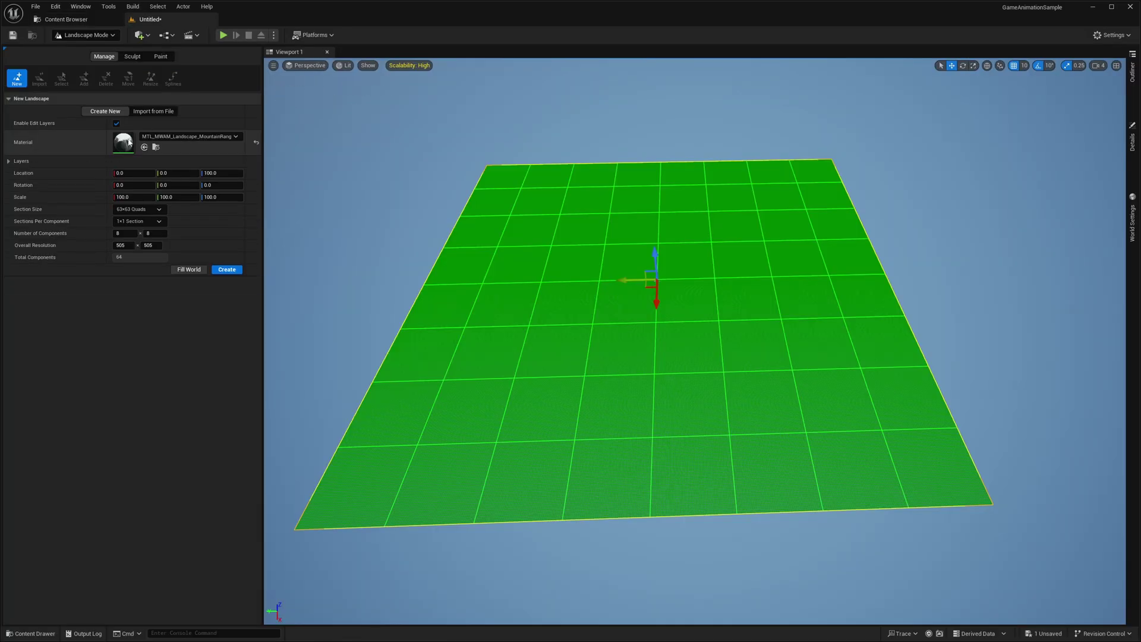
Create the landscape with the 8 × 8 component, 63×63 quad layout and the mountain range material
click(234, 273)
mouse_move(639, 339)
right_down()
mouse_move(645, 387)
mouse_move(660, 262)
mouse_move(633, 282)
mouse_move(641, 362)
mouse_move(639, 340)
mouse_move(482, 350)
mouse_move(648, 395)
right_up()
key(w)
key(w)
key(w)
key(e)
key(w)
key(s)
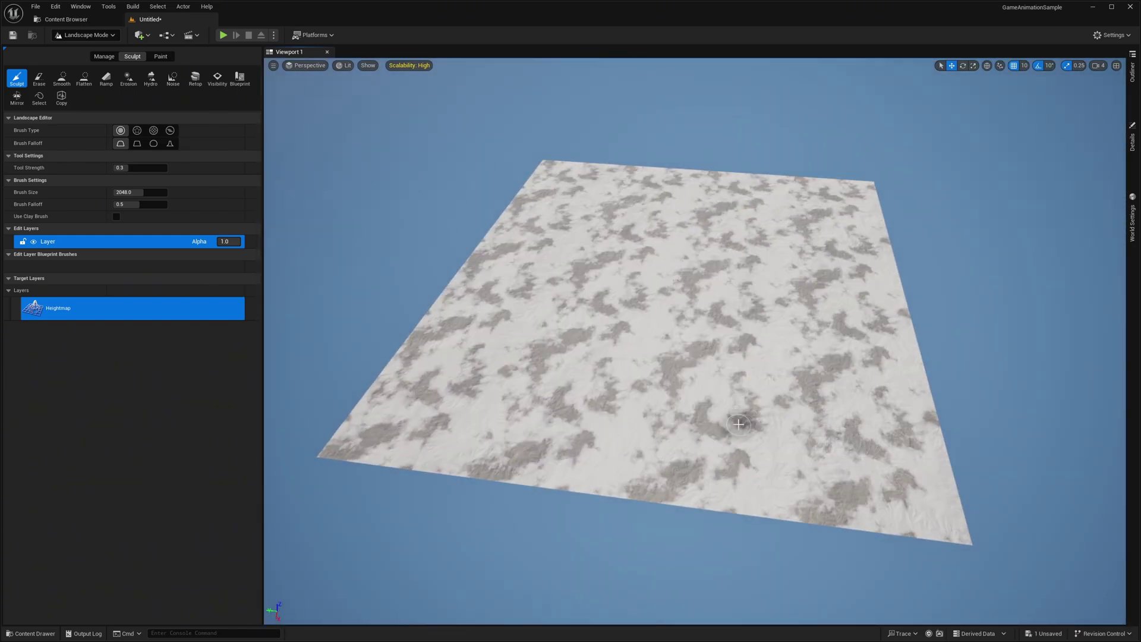
Sculpt hills and raised mountain edges across the snowy landscape with a brush size of about 4267 and tool strength of about 0.35
key(w)
mouse_move(739, 424)
right_down()
mouse_move(772, 431)
mouse_move(722, 418)
right_up()
right_click(721, 417)
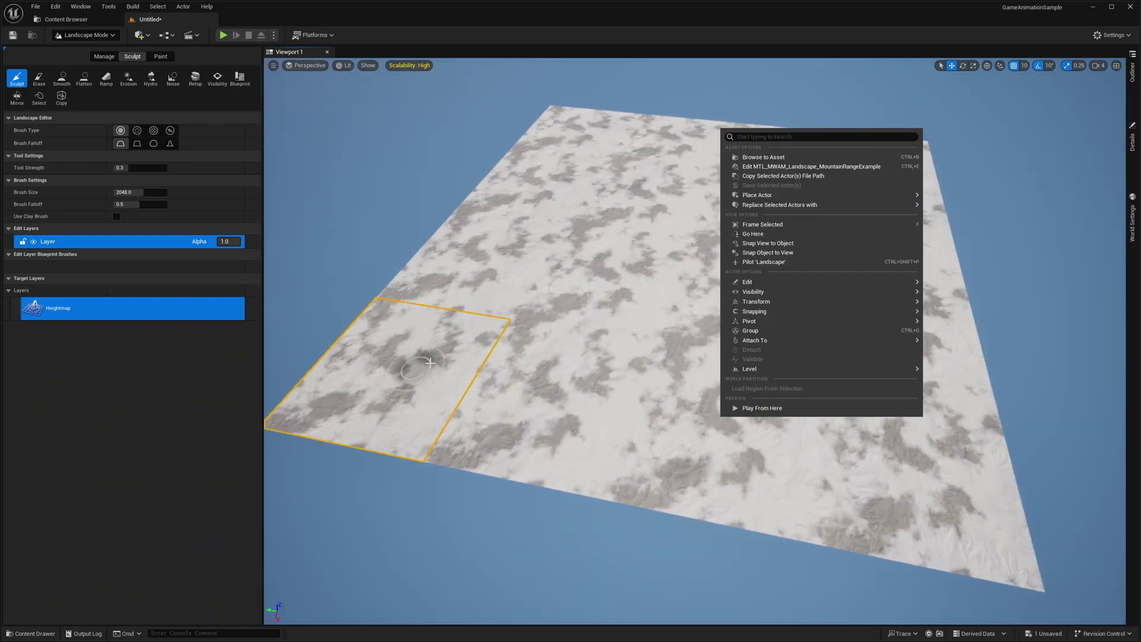
right_drag(430, 363, 440, 370)
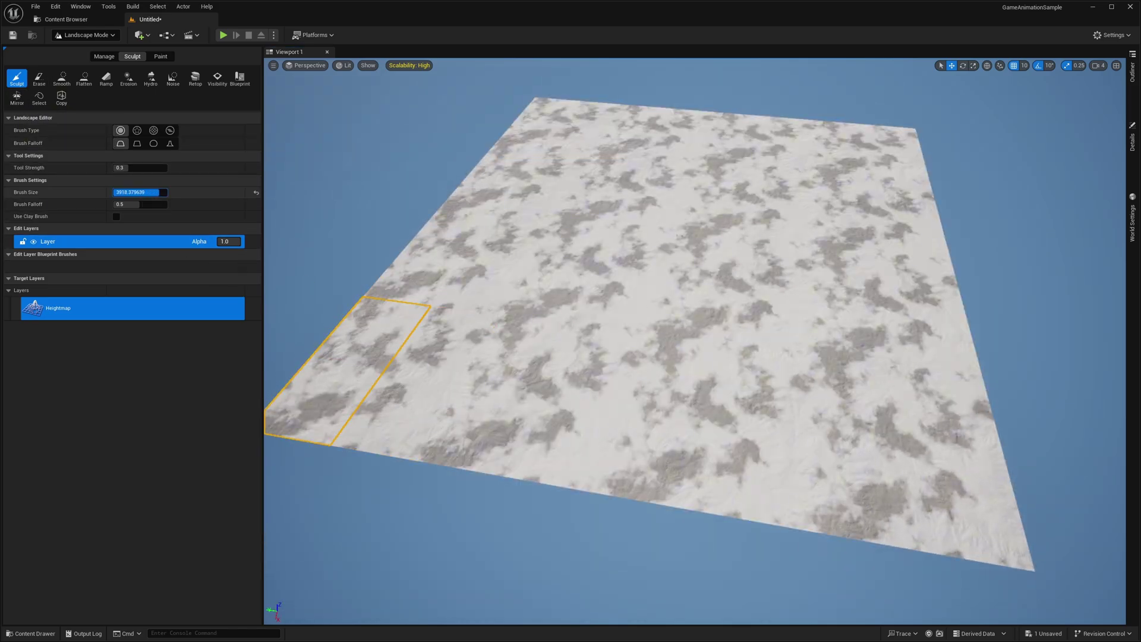
drag(140, 192, 156, 192)
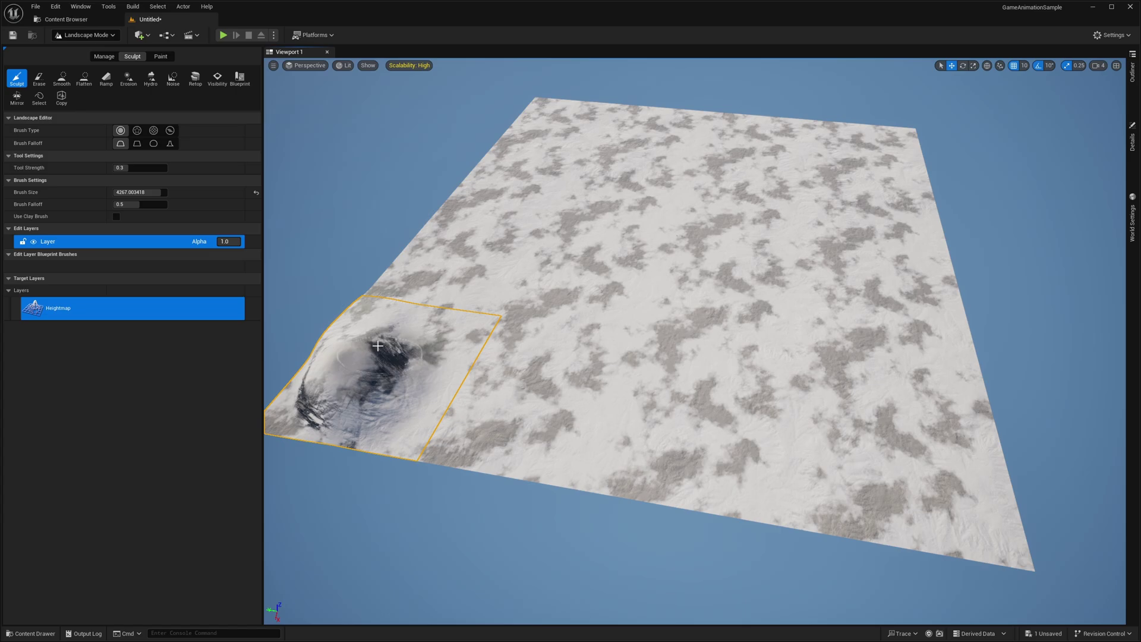
drag(378, 345, 455, 420)
mouse_move(423, 292)
mouse_down()
mouse_move(504, 163)
mouse_move(513, 174)
mouse_up()
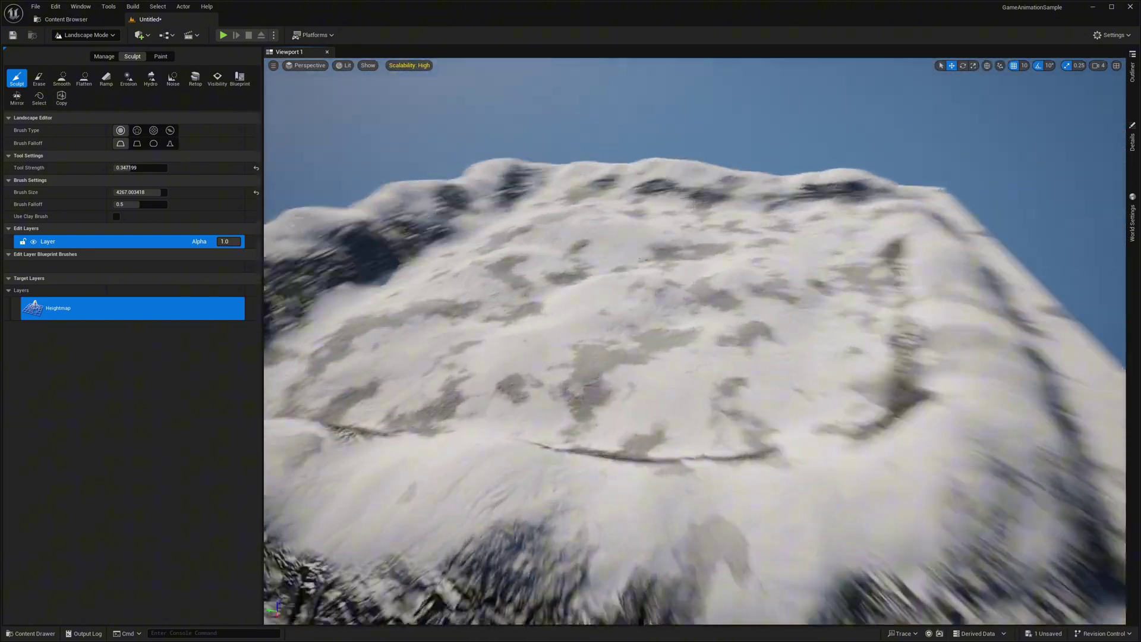
key(w)
right_drag(709, 358, 709, 359)
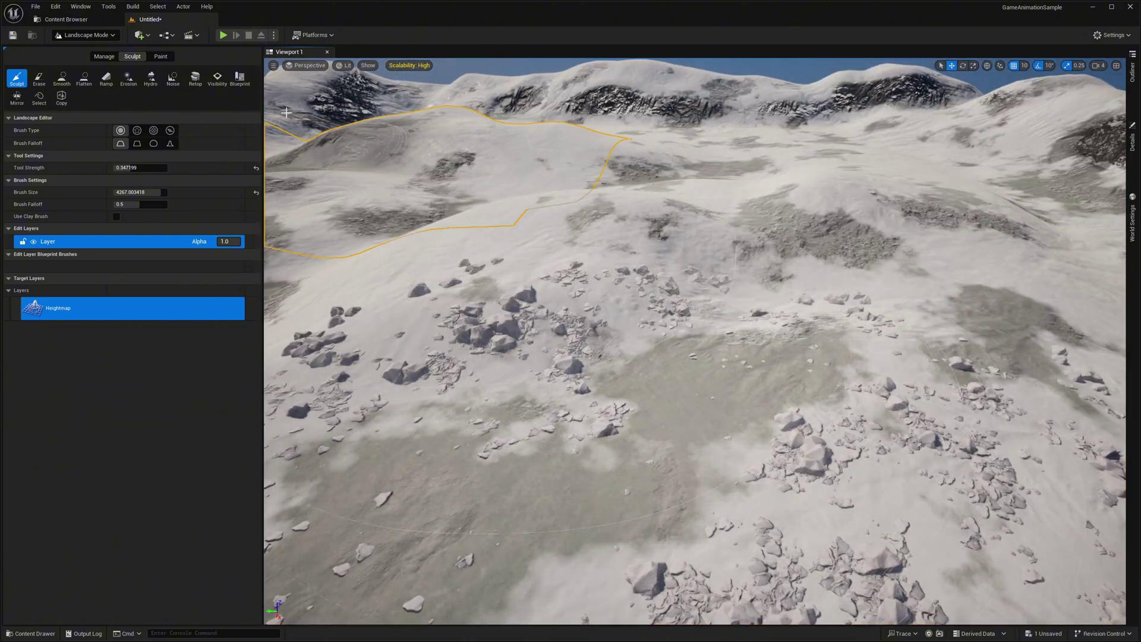
Return to Selection mode and set the level's GameMode Override to GM_Sandbox
click(87, 37)
click(87, 50)
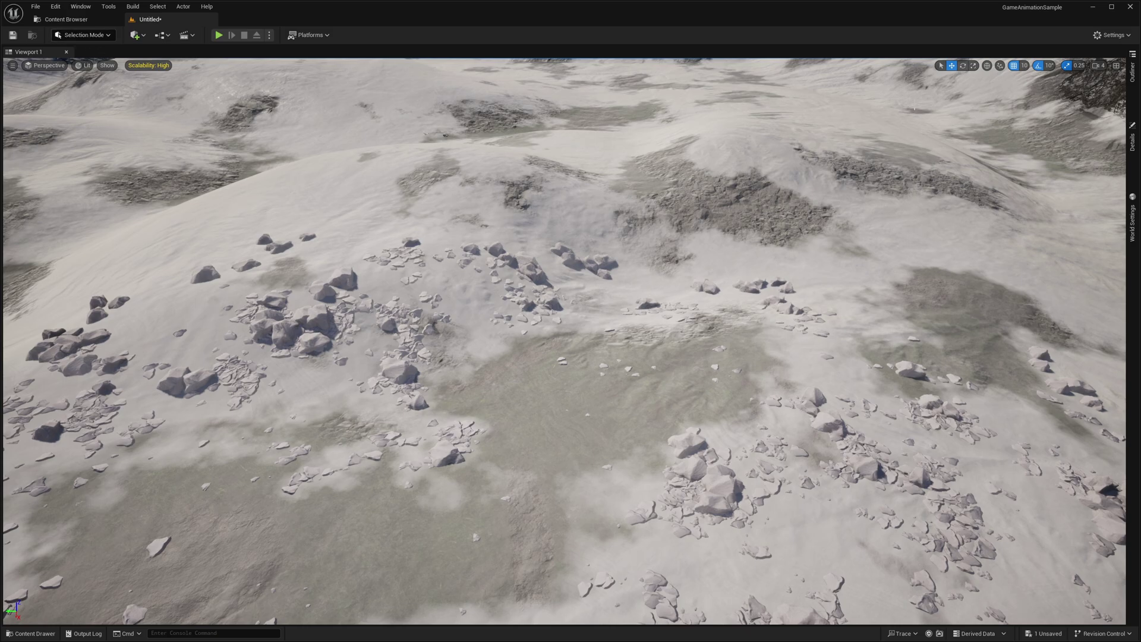
click(1132, 222)
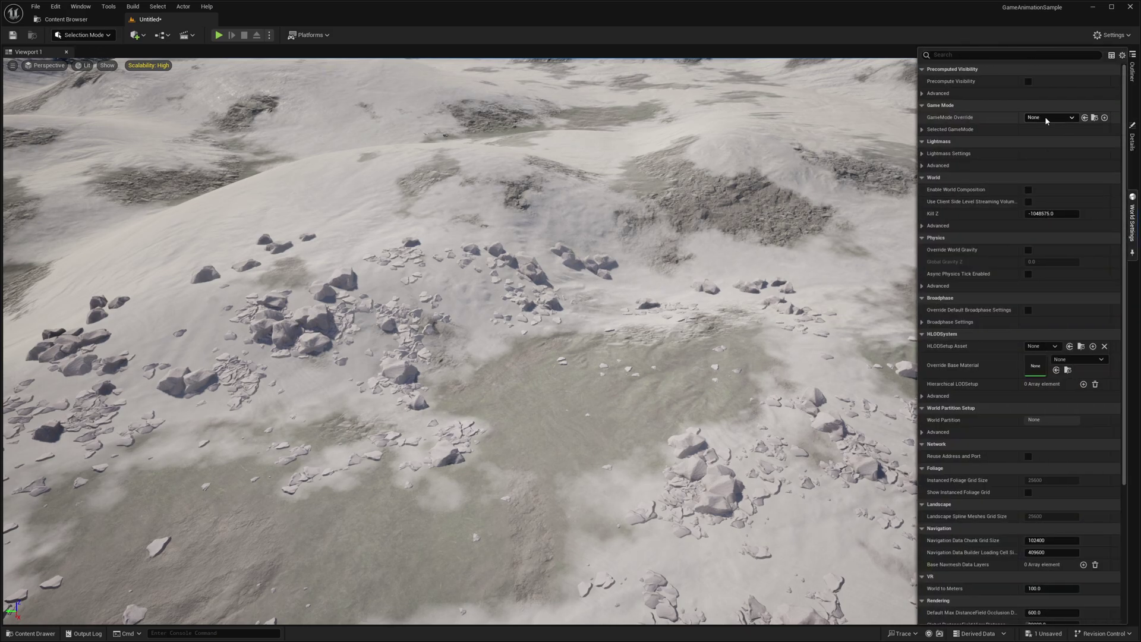
click(1064, 117)
click(1051, 176)
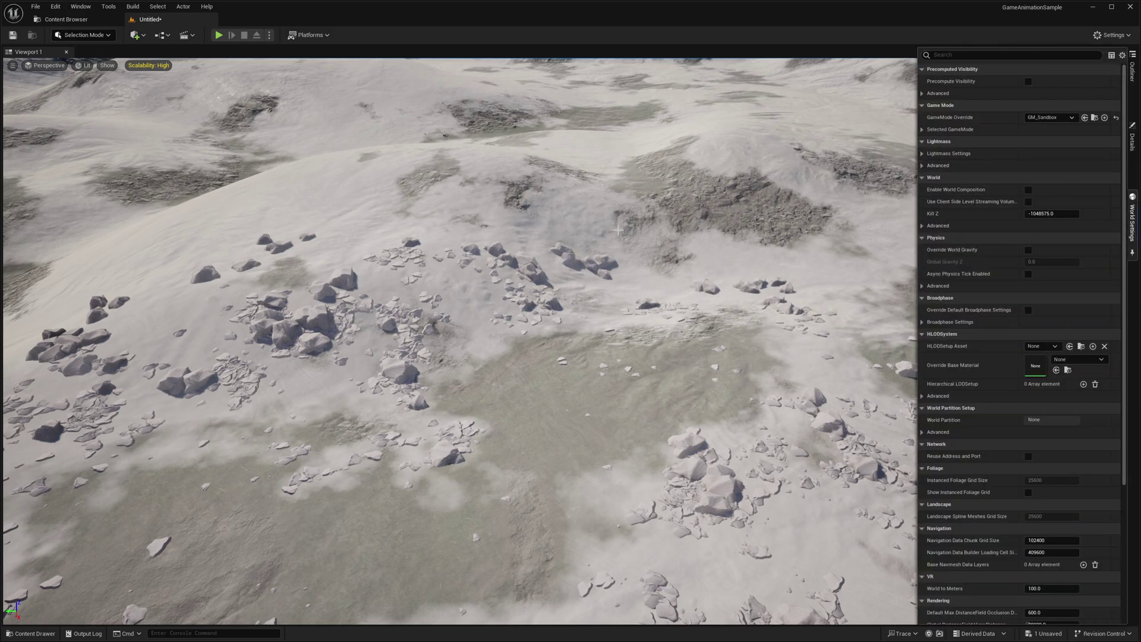
Play the level from a spot on the terrain, run the character across the snow, and end the play session
right_click(502, 70)
click(535, 347)
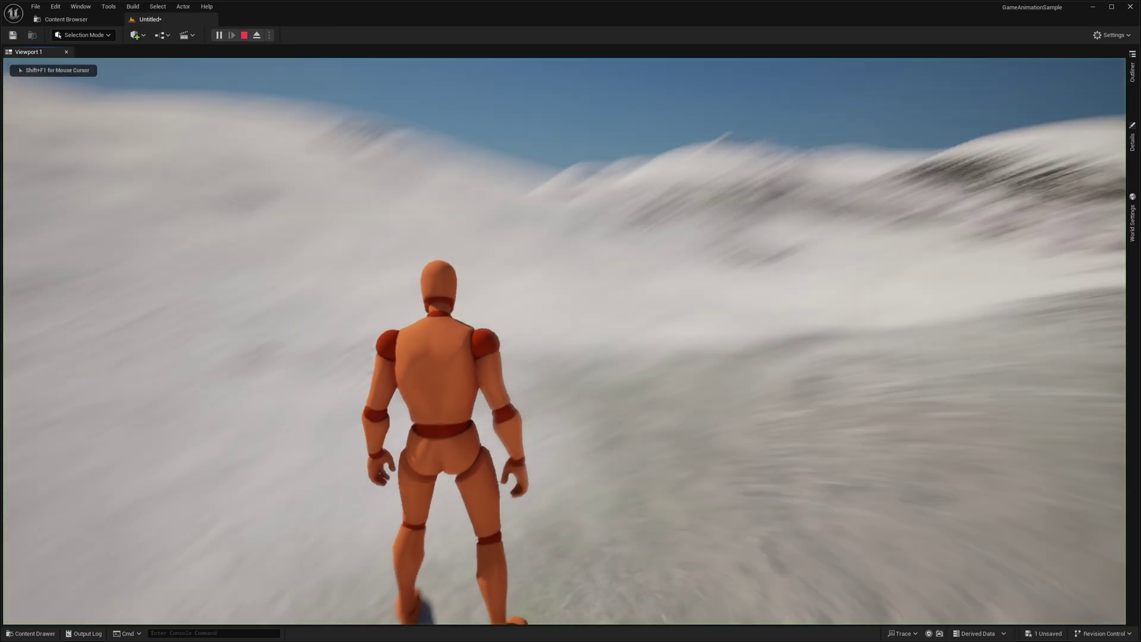
key(w)
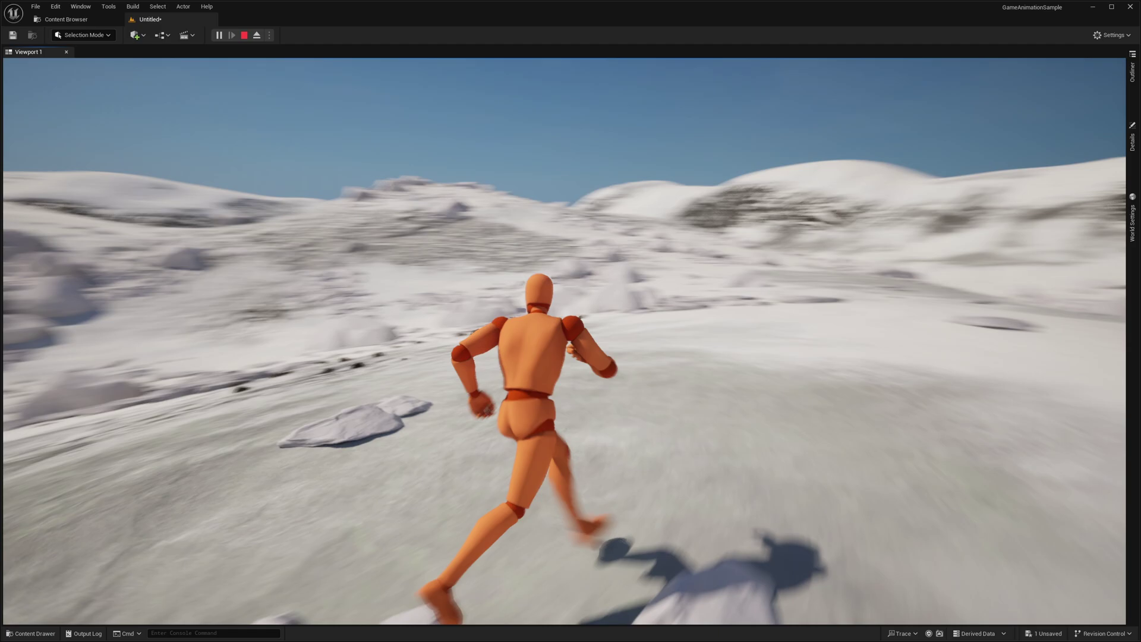
key(Escape)
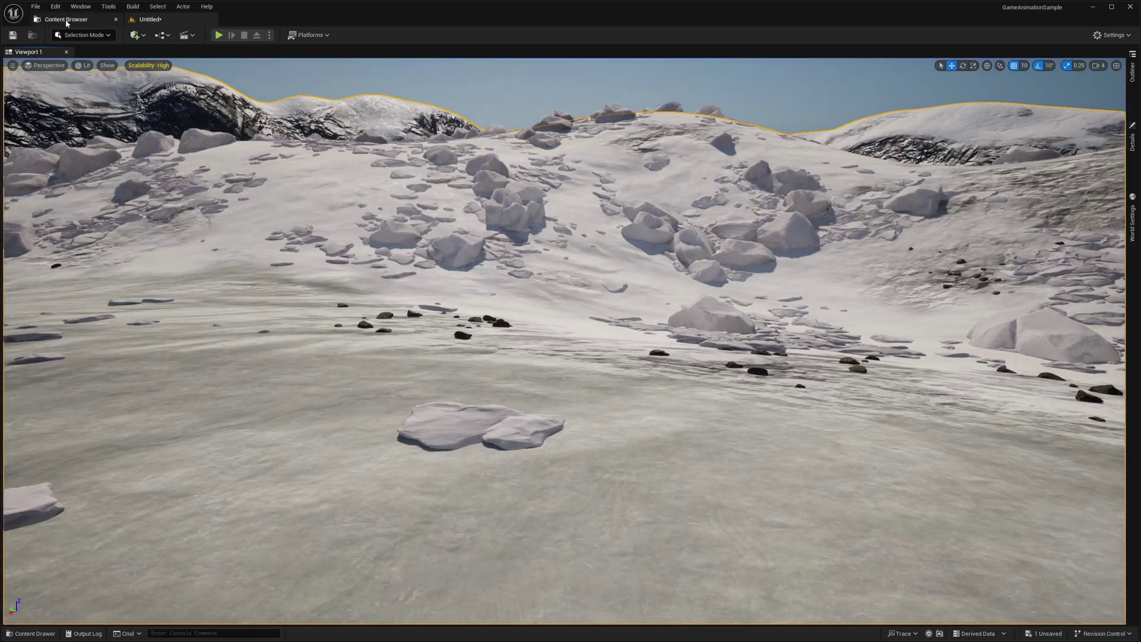
Open the MTL_MWAM_Landscape_MountainRangeExample material instance, examine its parameter groups including 4_Stones, and close it
click(66, 19)
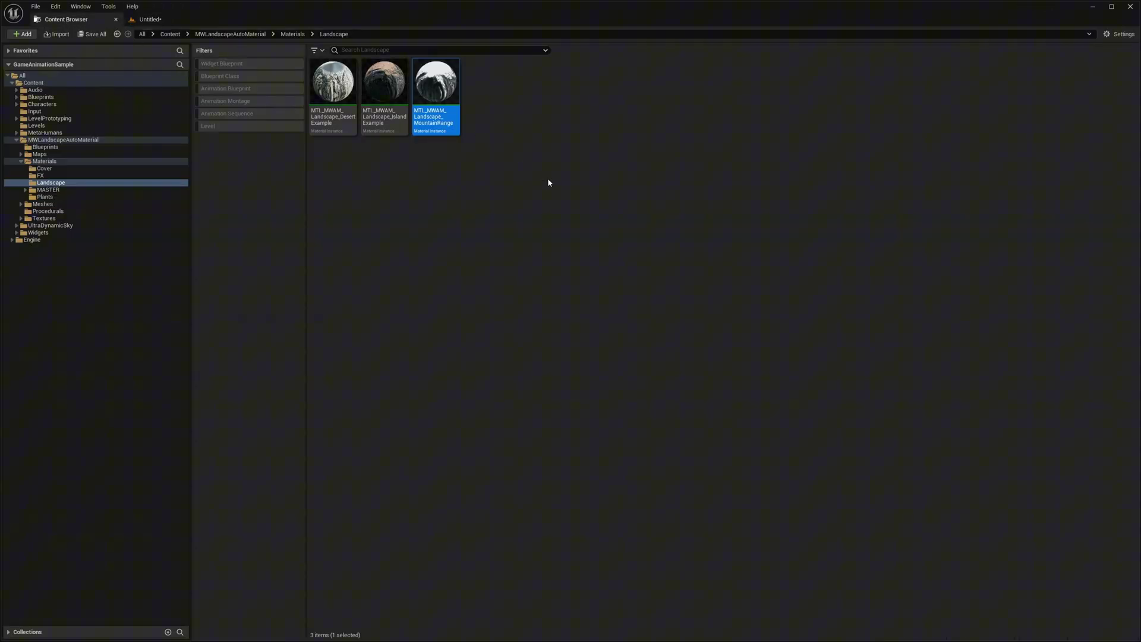
double_click(442, 80)
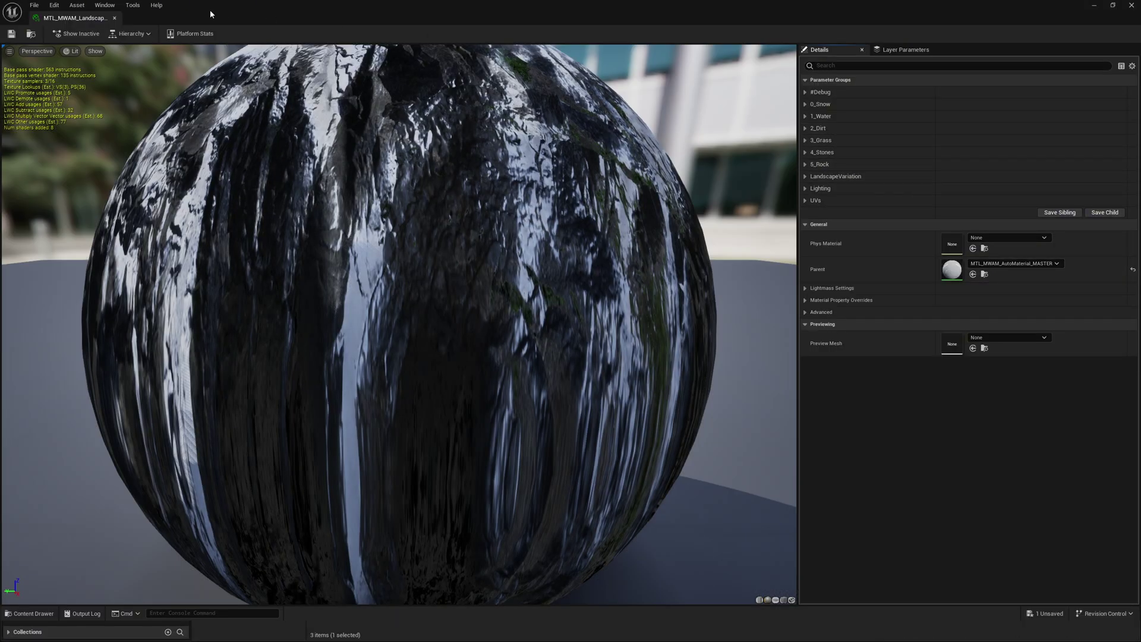
drag(94, 22, 268, 23)
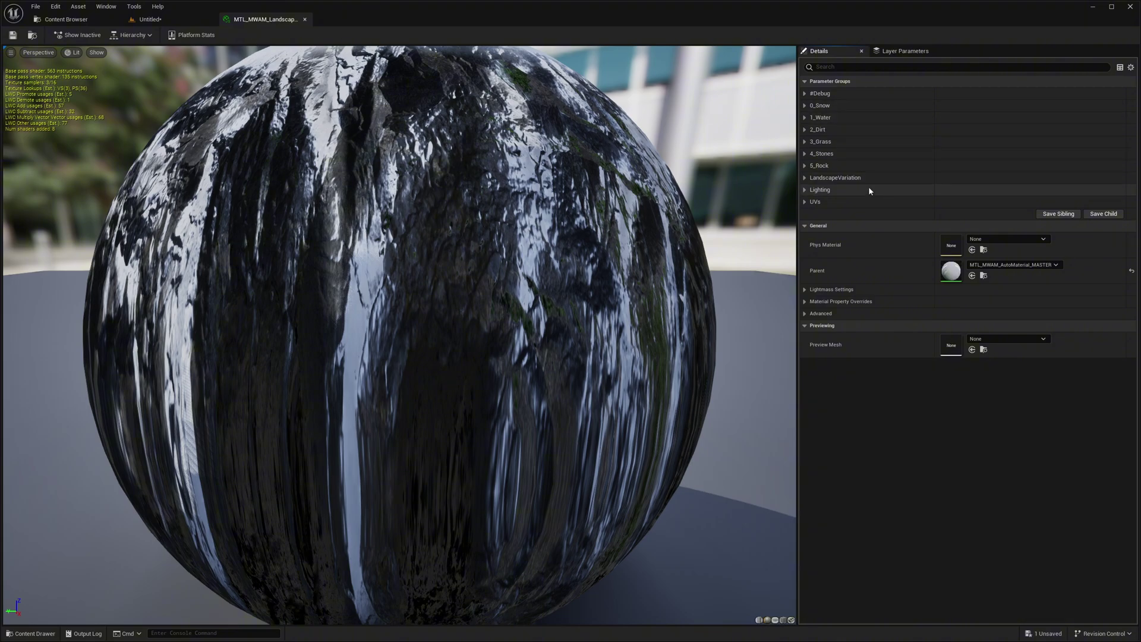
click(805, 154)
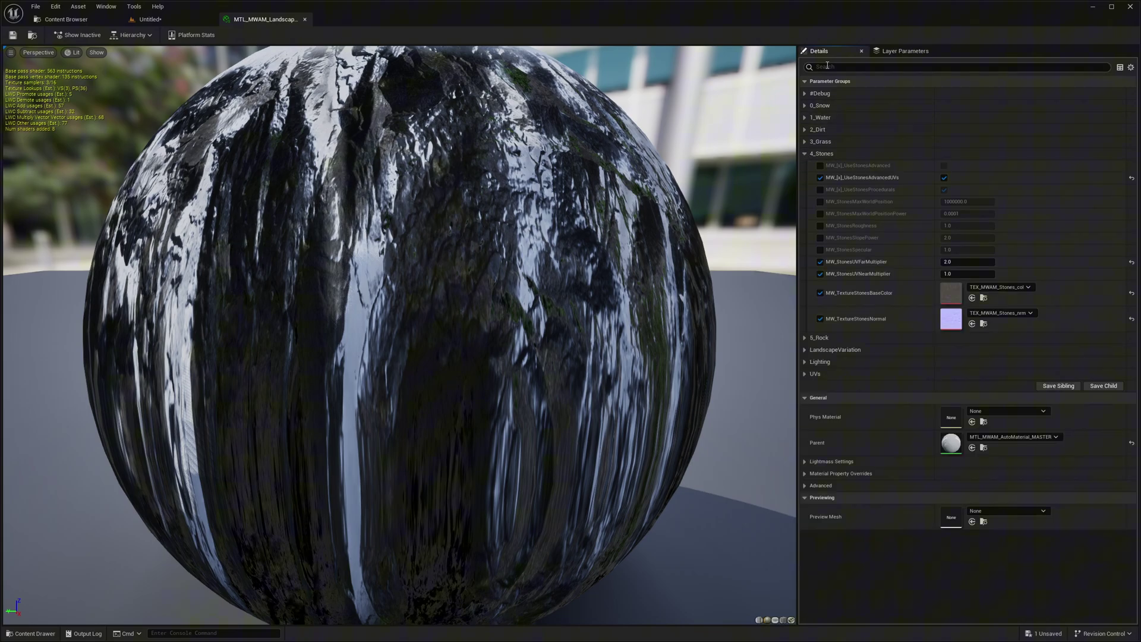
click(806, 155)
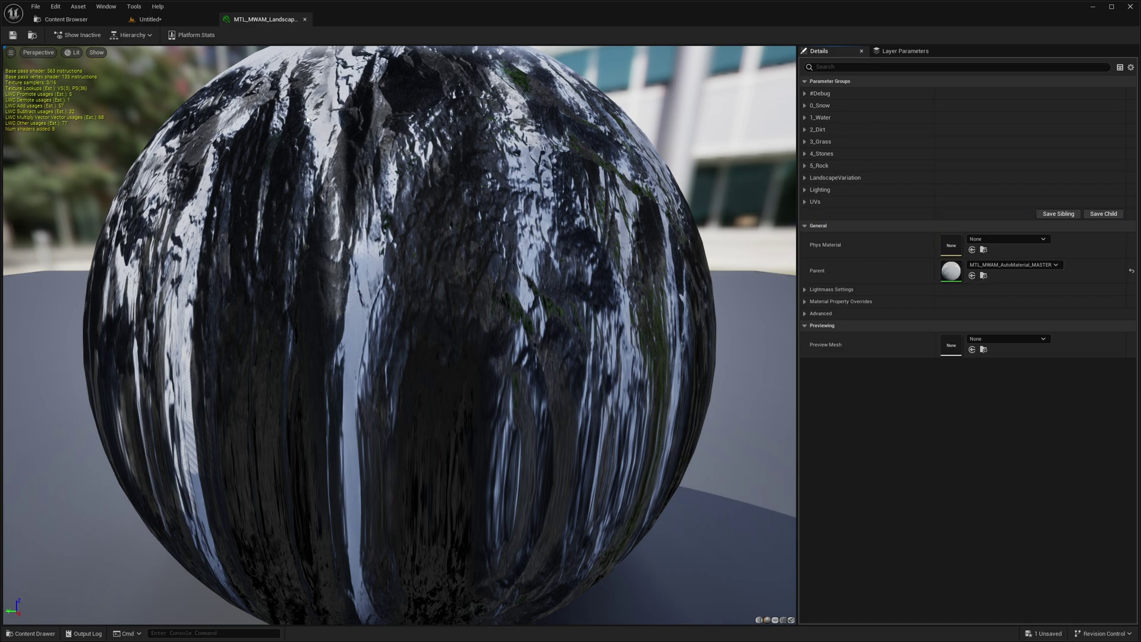
middle_click(263, 21)
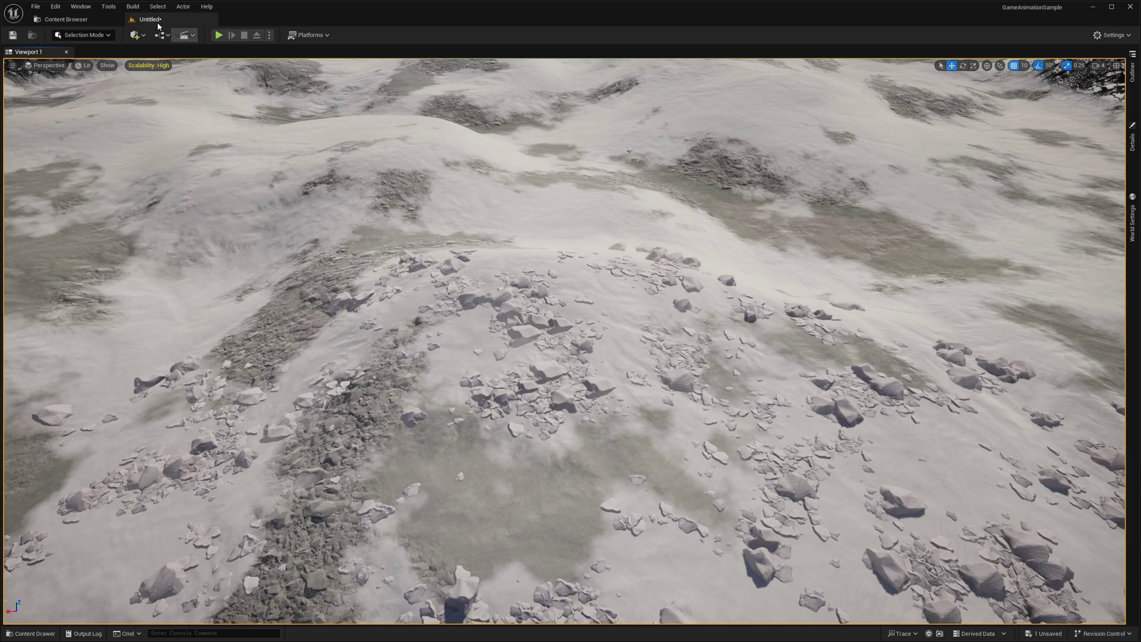
Set the weather preset of the Ultra_Dynamic_Weather actor to Snow and check the snowfall over the terrain
mouse_move(565, 341)
right_down()
mouse_move(544, 380)
mouse_move(572, 331)
right_up()
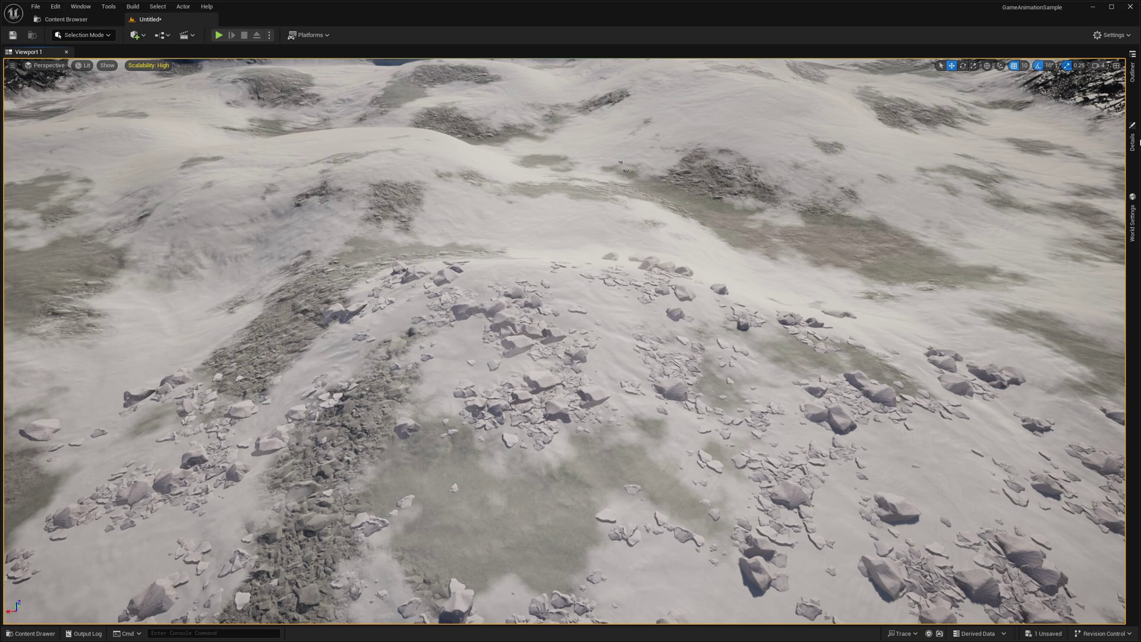
click(1132, 71)
click(1028, 118)
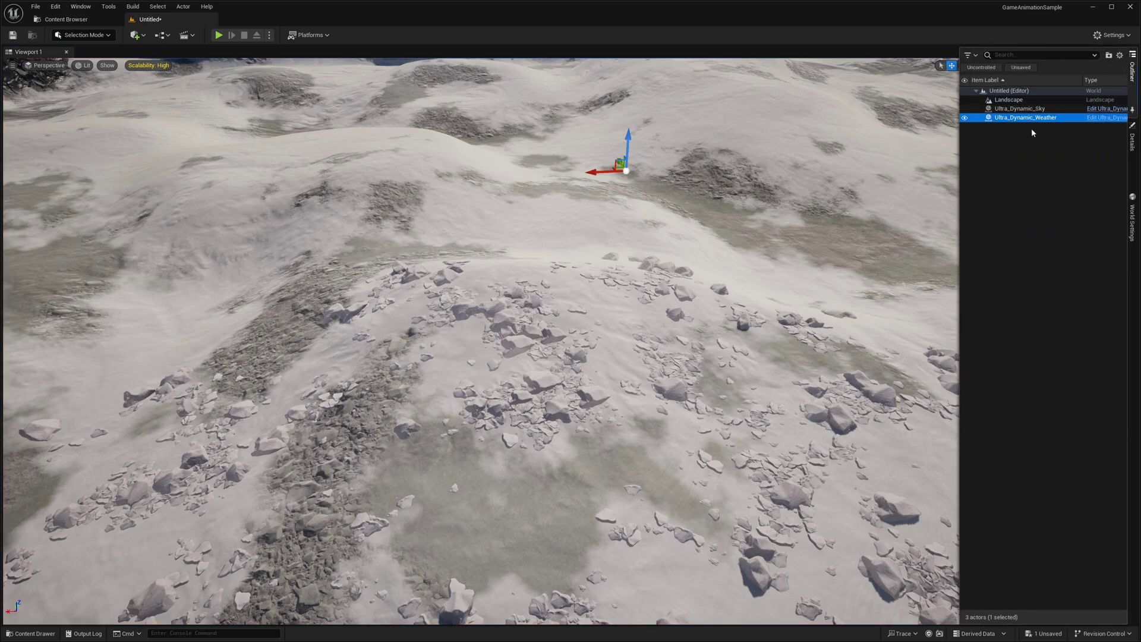
click(1132, 141)
click(1038, 262)
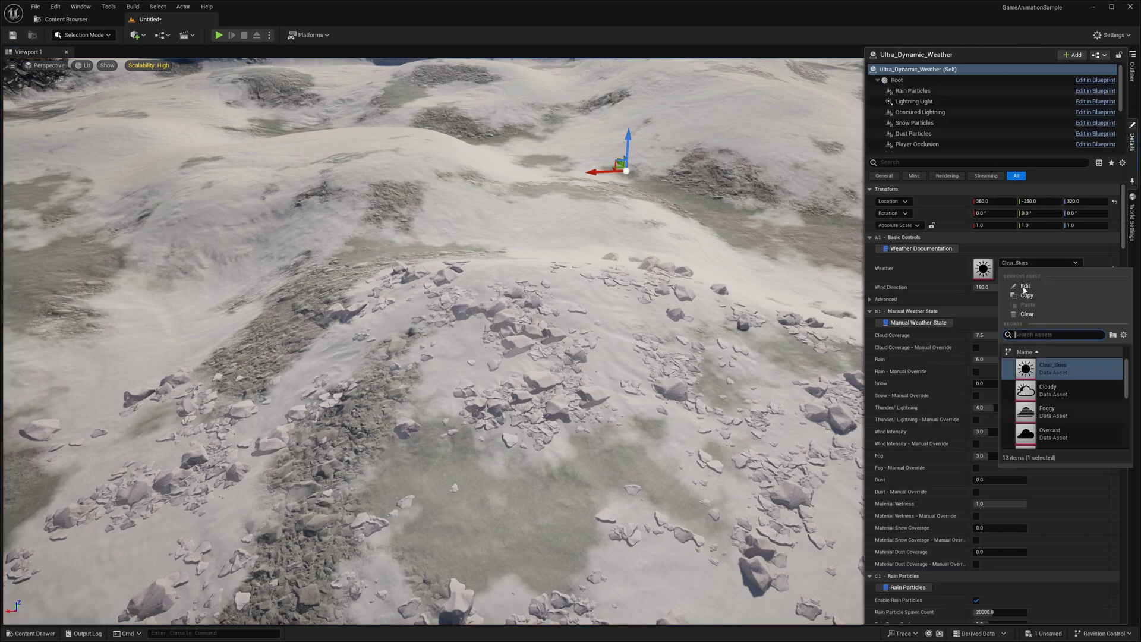
scroll(1065, 410, down, 5)
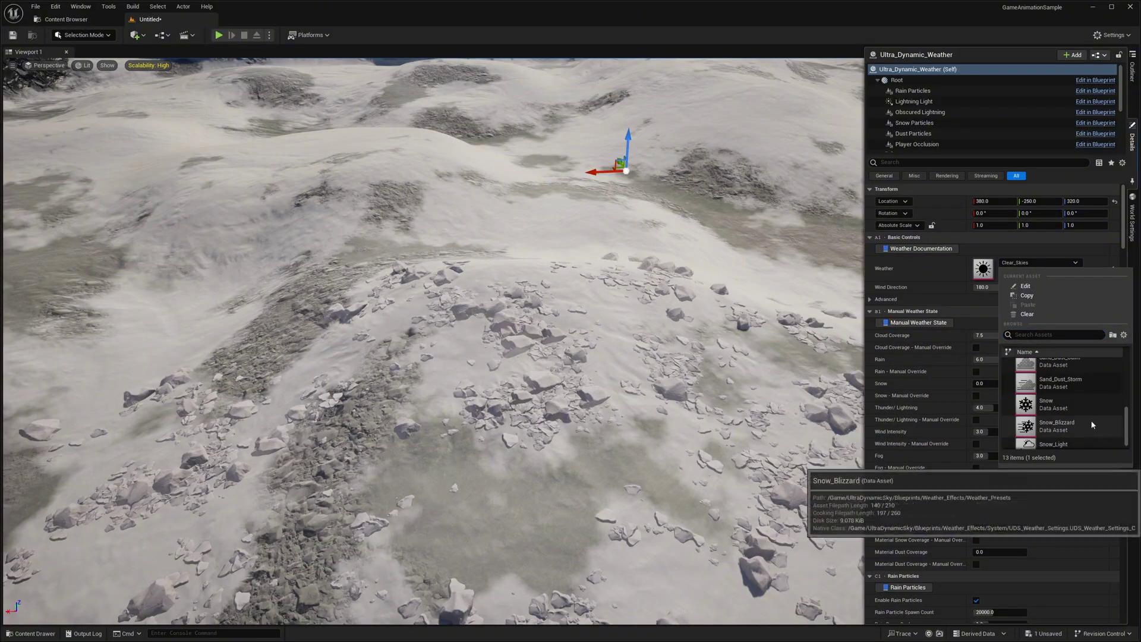
click(1076, 410)
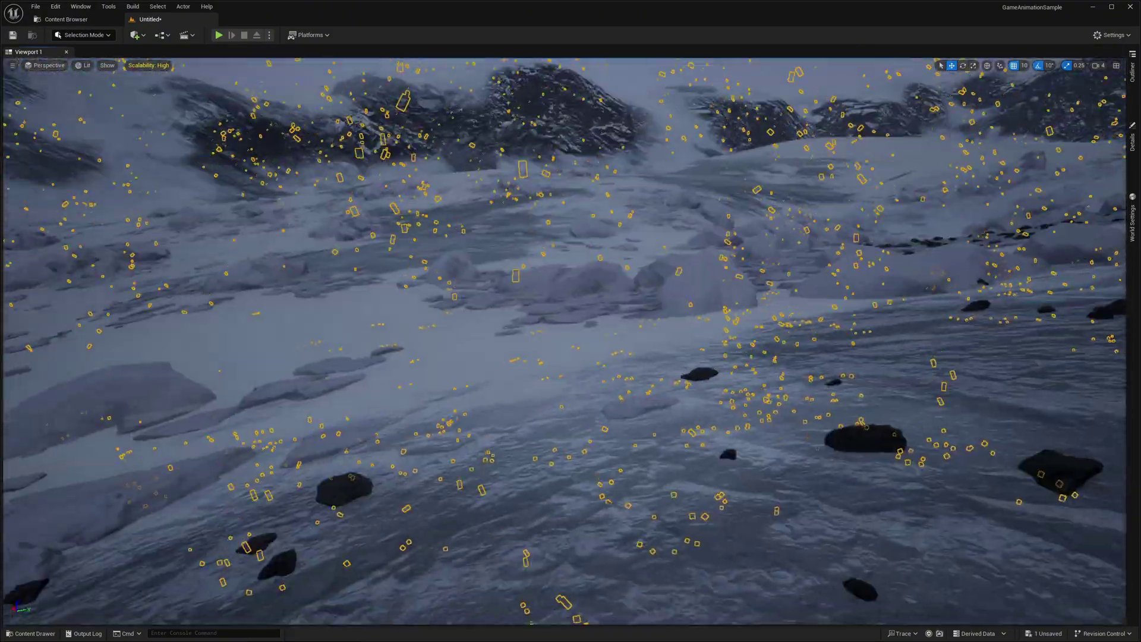
right_drag(565, 342, 658, 436)
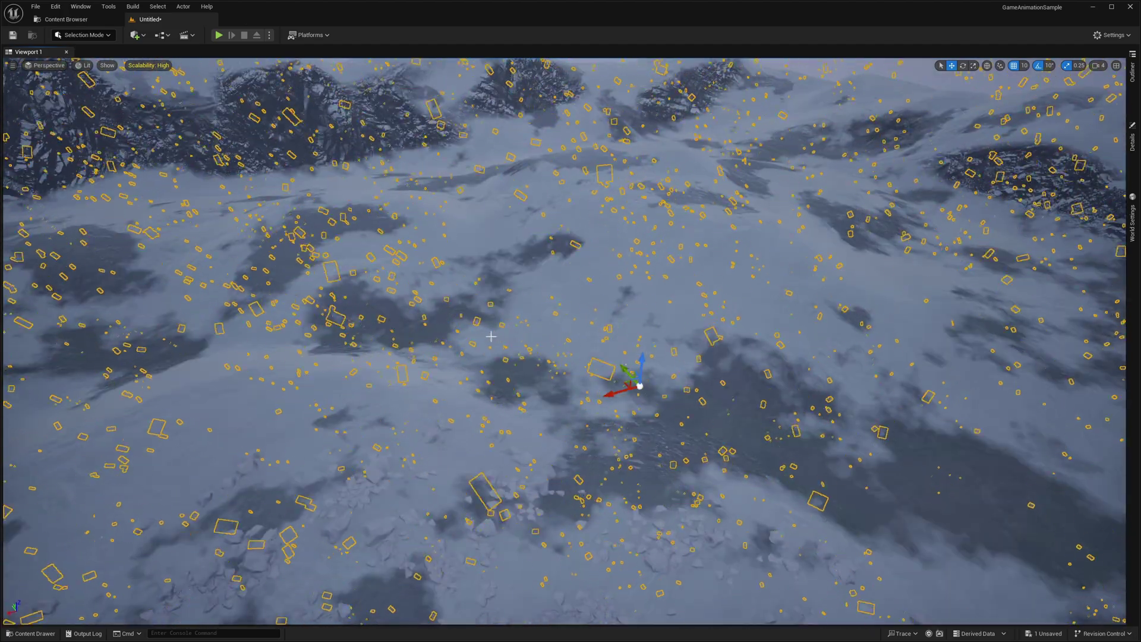
Reopen the MTL_MWAM_Landscape_MountainRangeExample material instance and open its parent material MTL_MWAM_AutoMaterial_MASTER
click(81, 21)
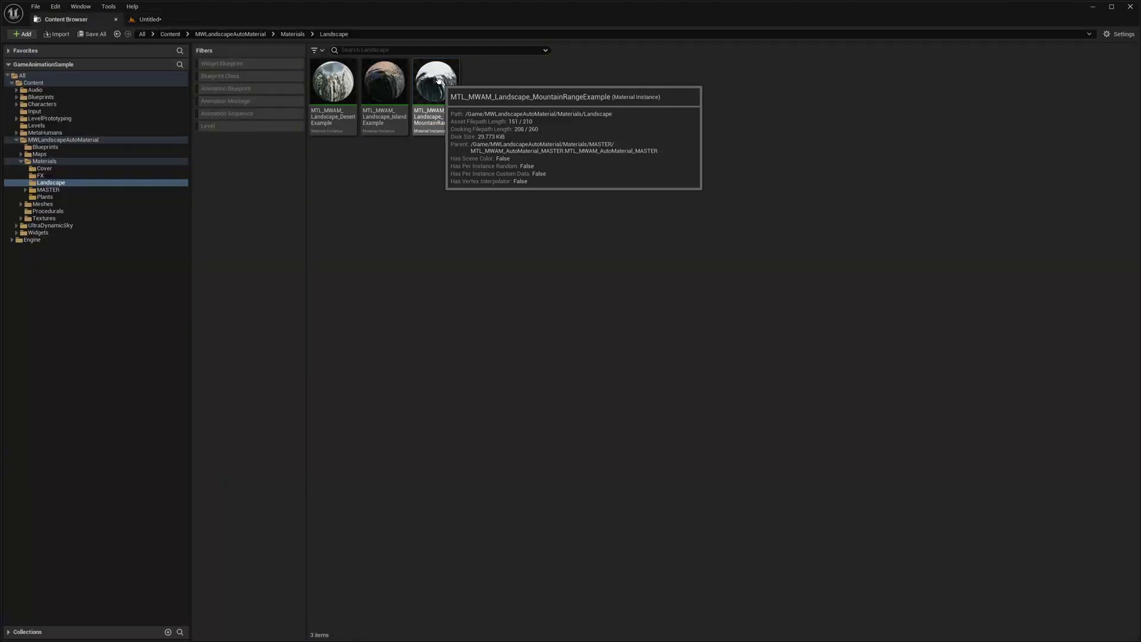
double_click(417, 67)
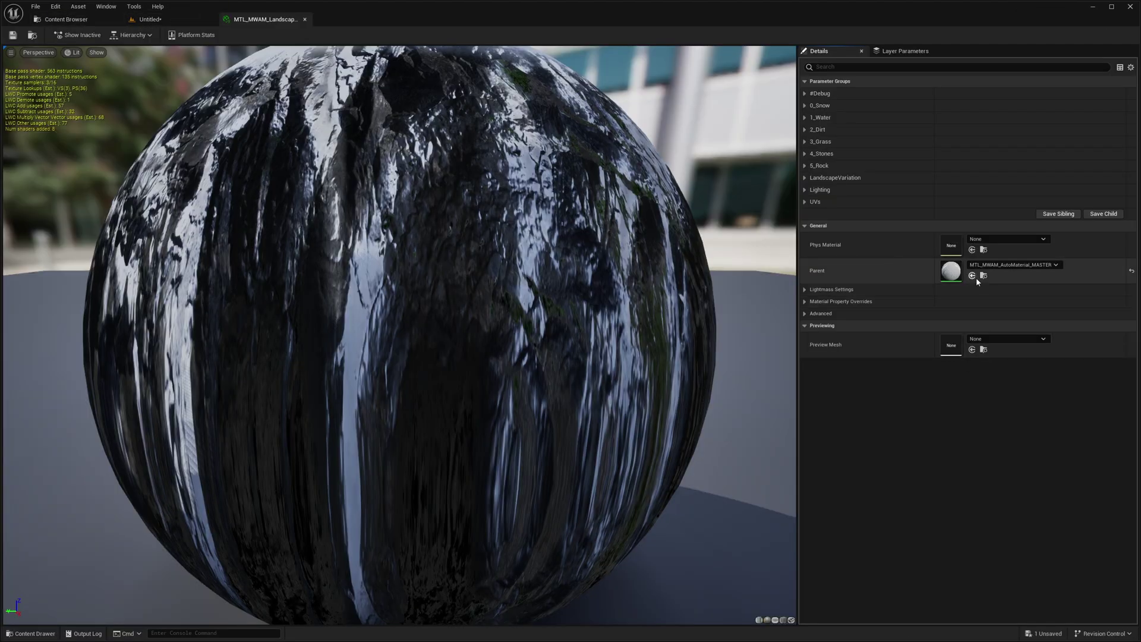
double_click(951, 271)
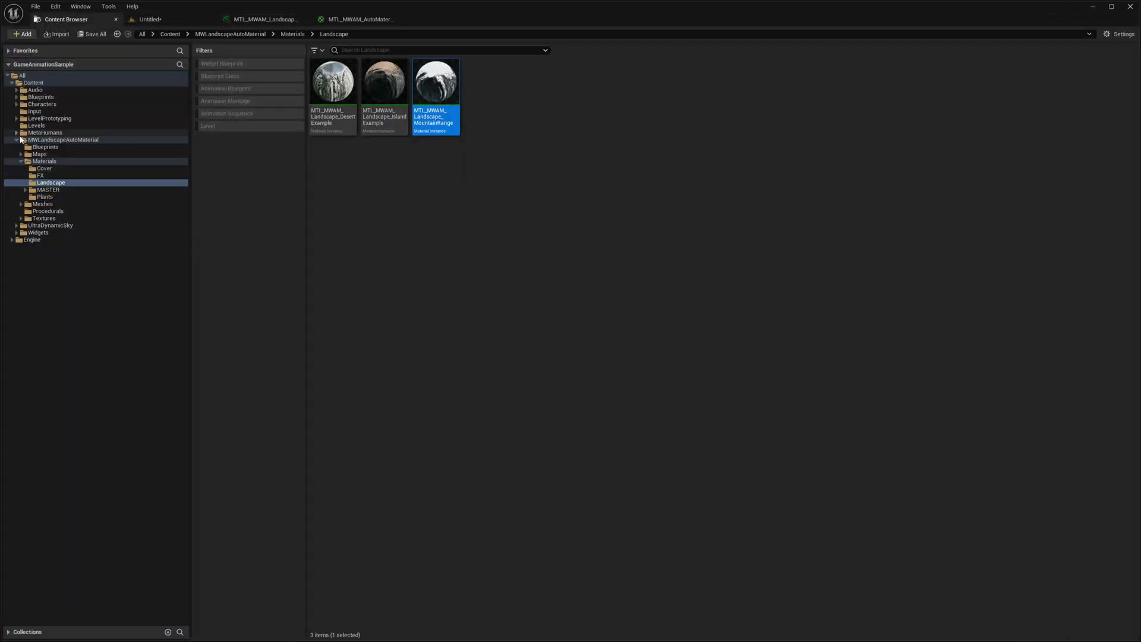
Open the Landscape_Example material from the UltraDynamicSky/Maps/DemoMaterials folder
click(17, 141)
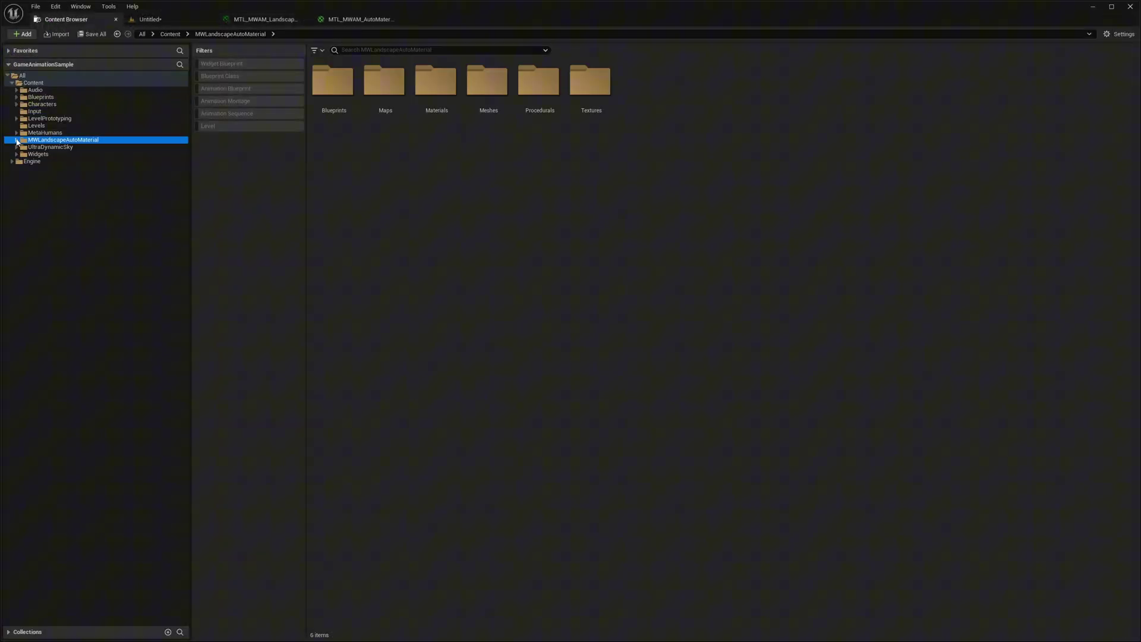
click(50, 148)
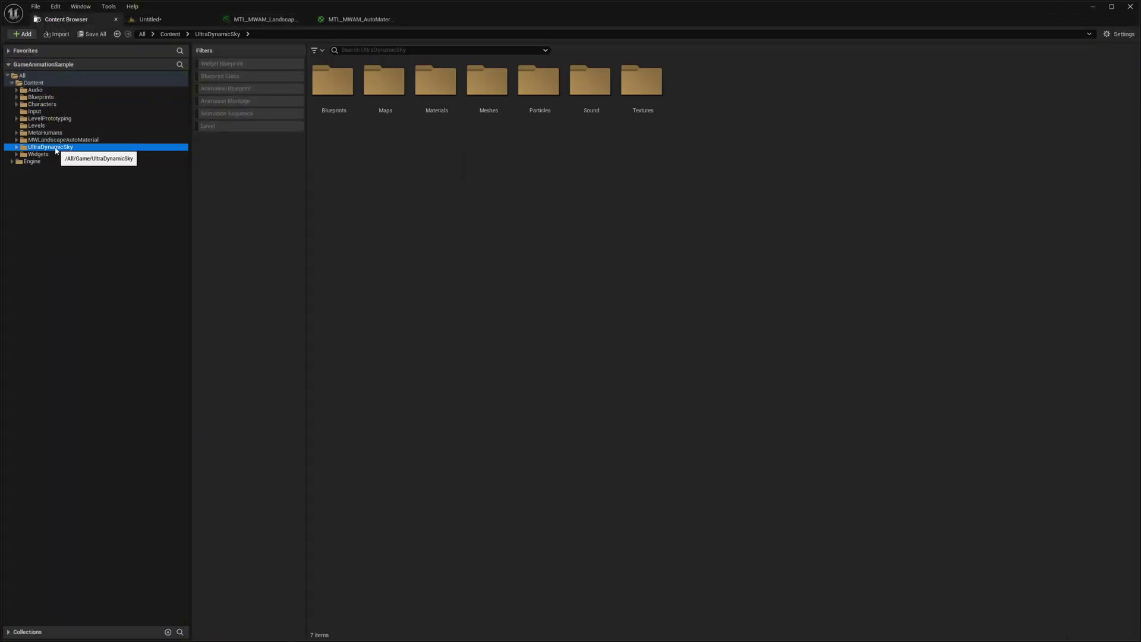
double_click(332, 94)
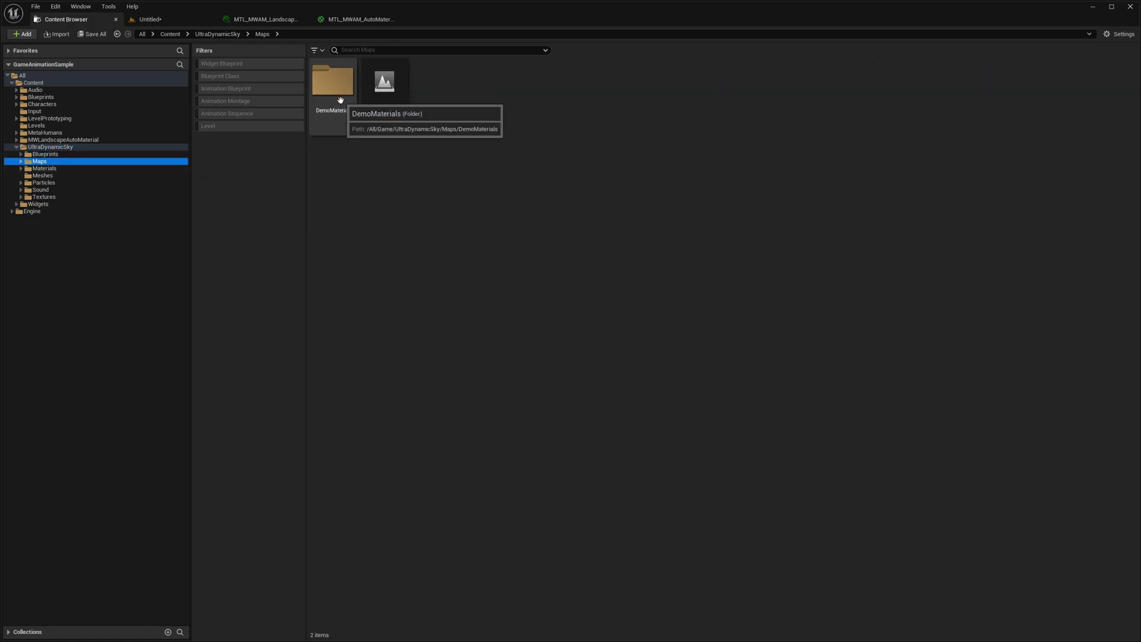
double_click(342, 93)
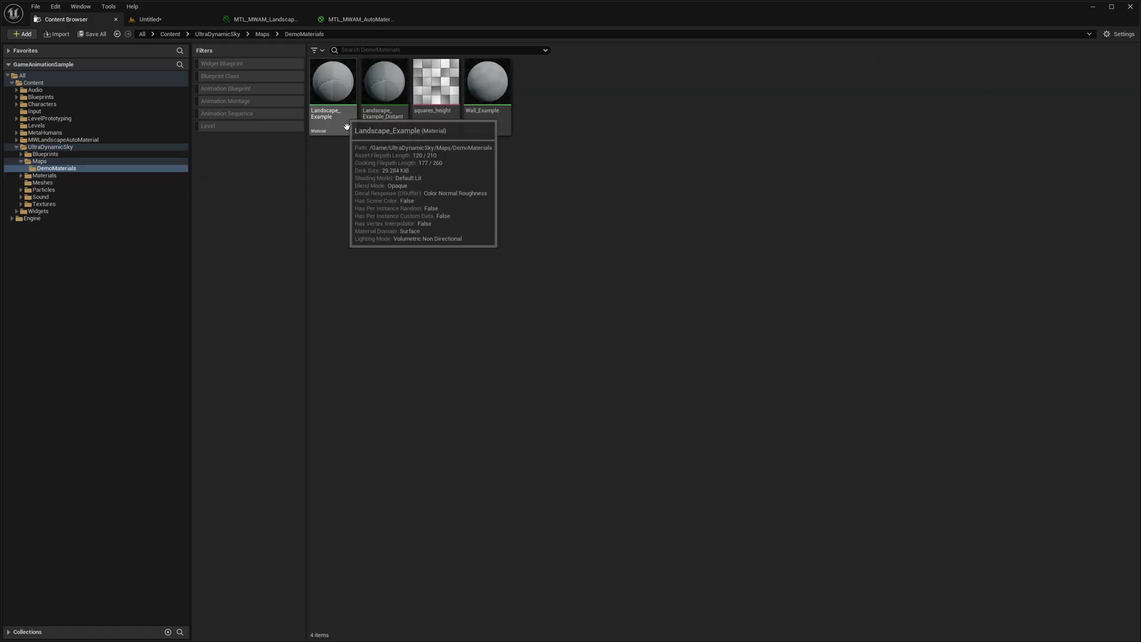
double_click(333, 88)
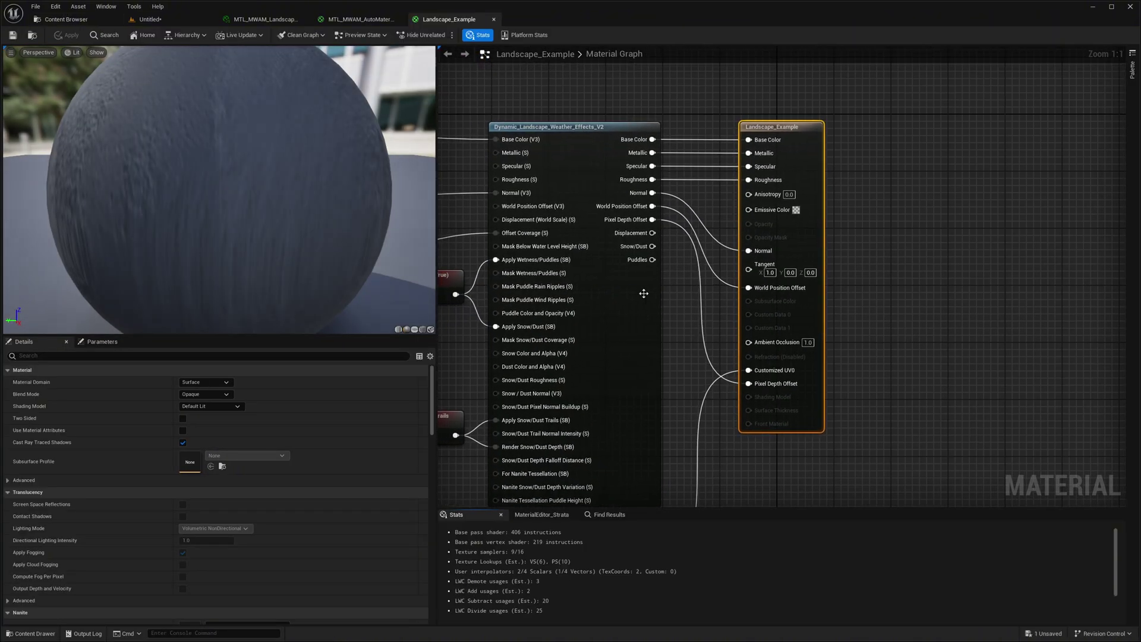
Copy the Dynamic_Landscape_Weather_Effects_V2 node and its two static bool nodes from Landscape_Example into MTL_MWAM_AutoMaterial_MASTER, placing them between MakeMaterialAttributes and the material output
right_drag(672, 303, 892, 311)
scroll(638, 313, down, 2)
right_drag(638, 314, 572, 252)
drag(518, 79, 756, 386)
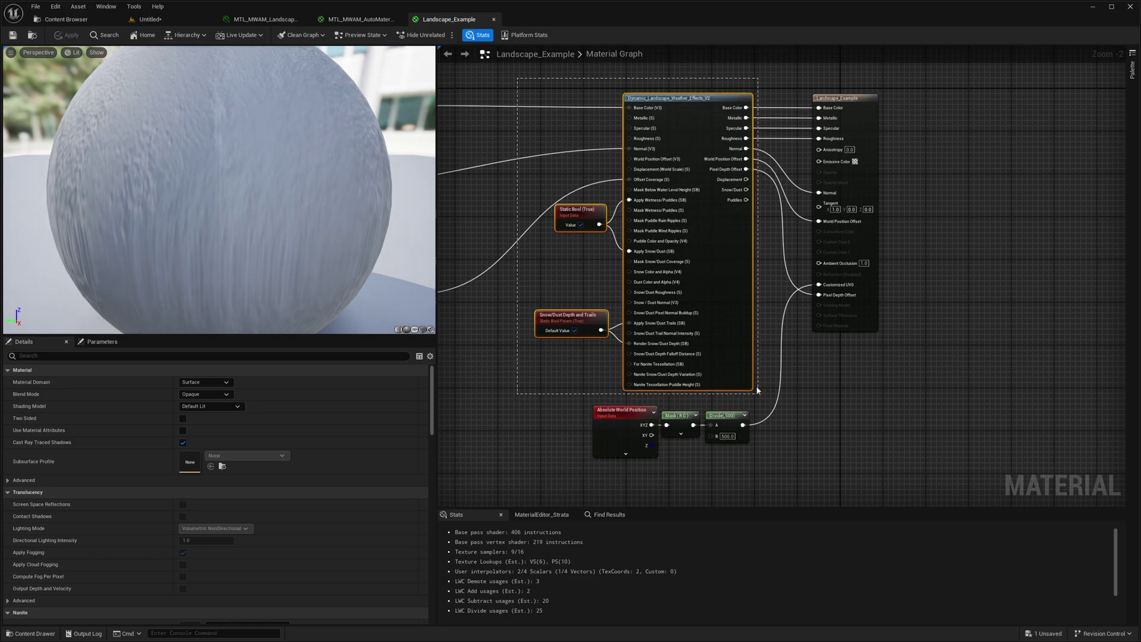
click(356, 18)
click(442, 17)
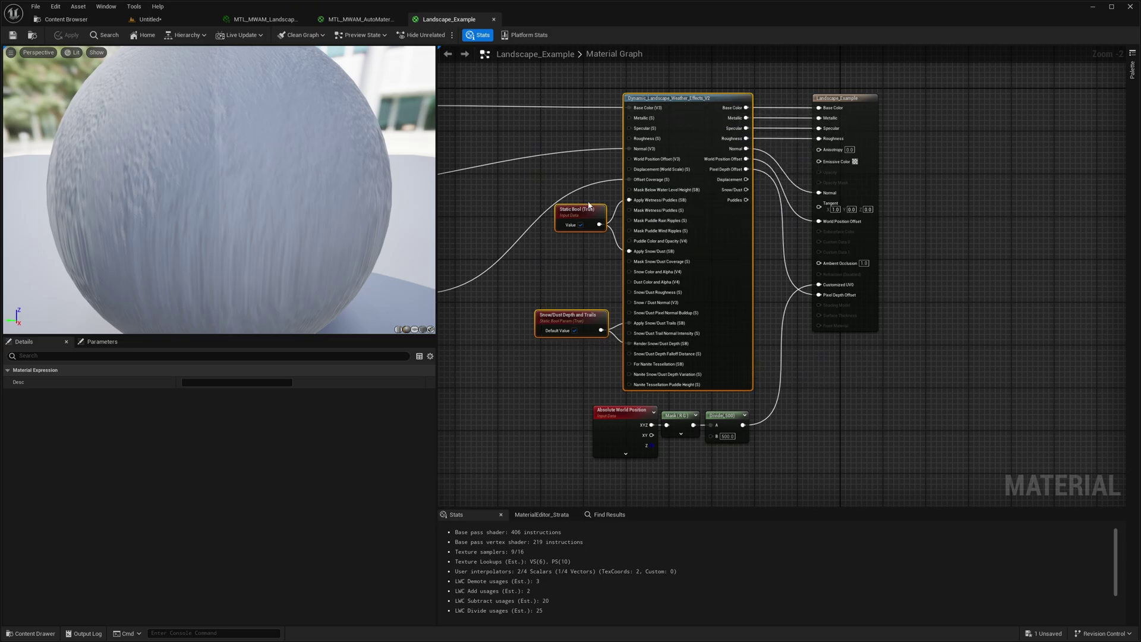
scroll(645, 217, up, 1)
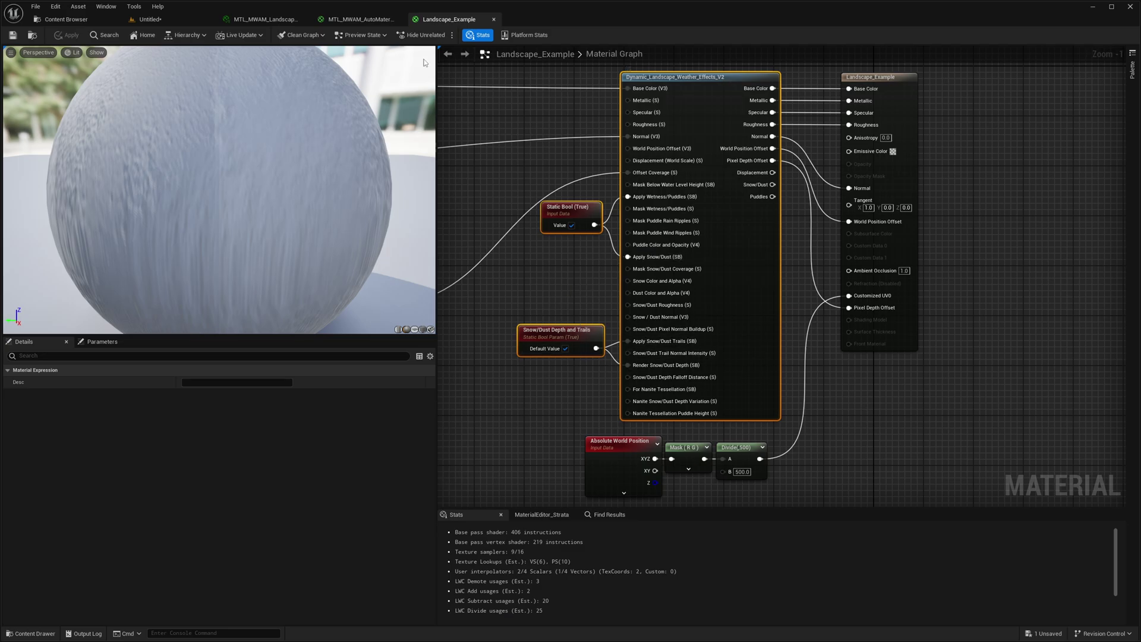
click(371, 20)
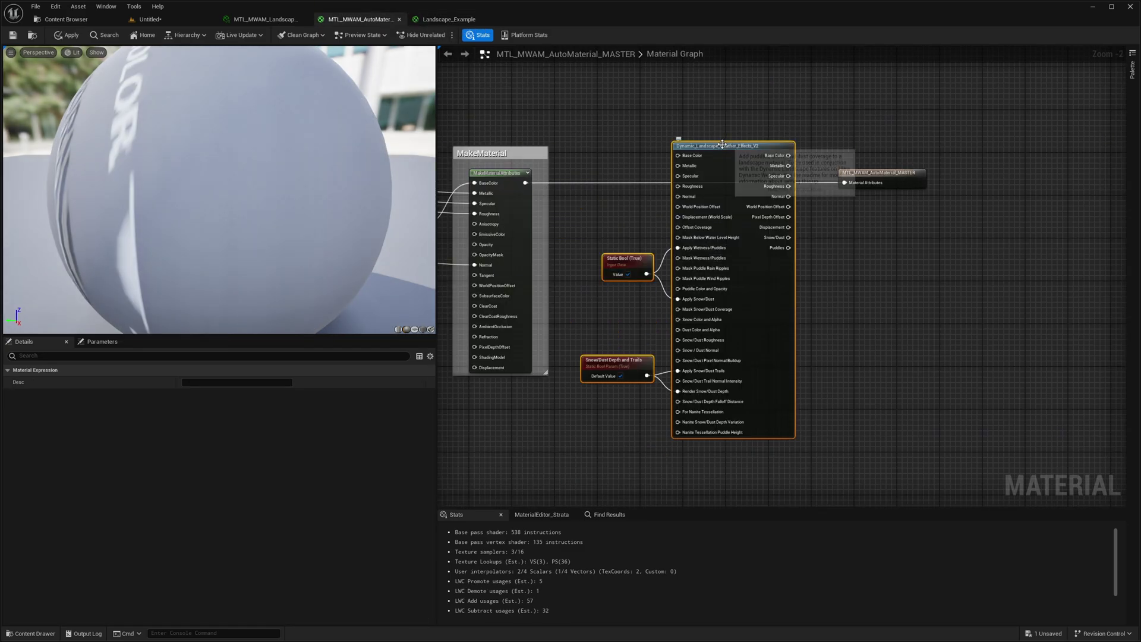
scroll(584, 219, up, 1)
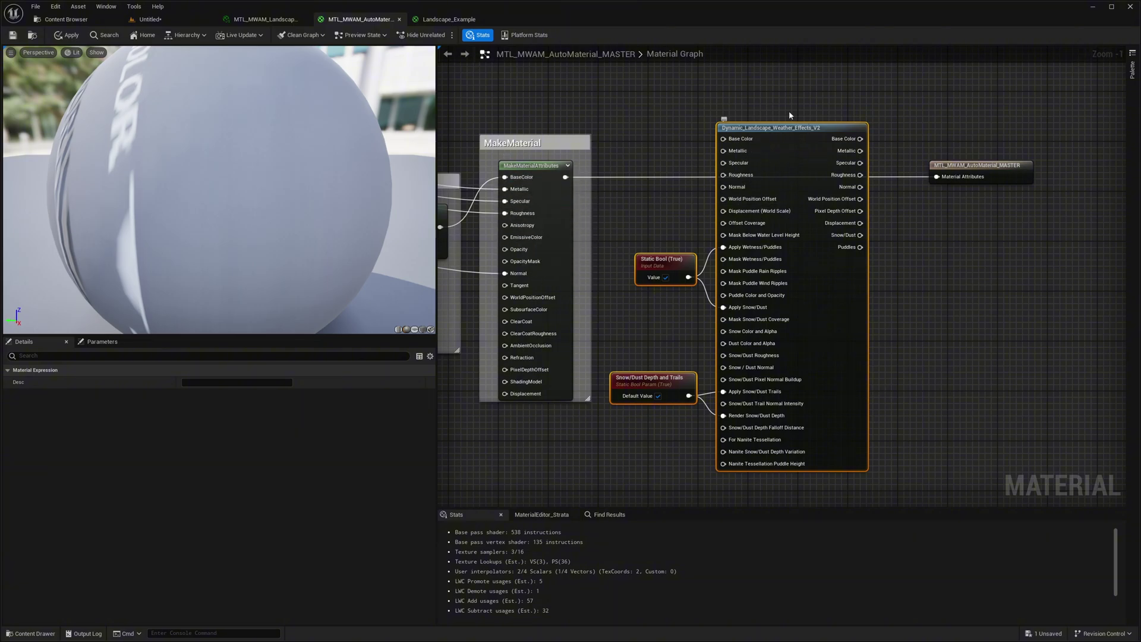
drag(783, 128, 778, 122)
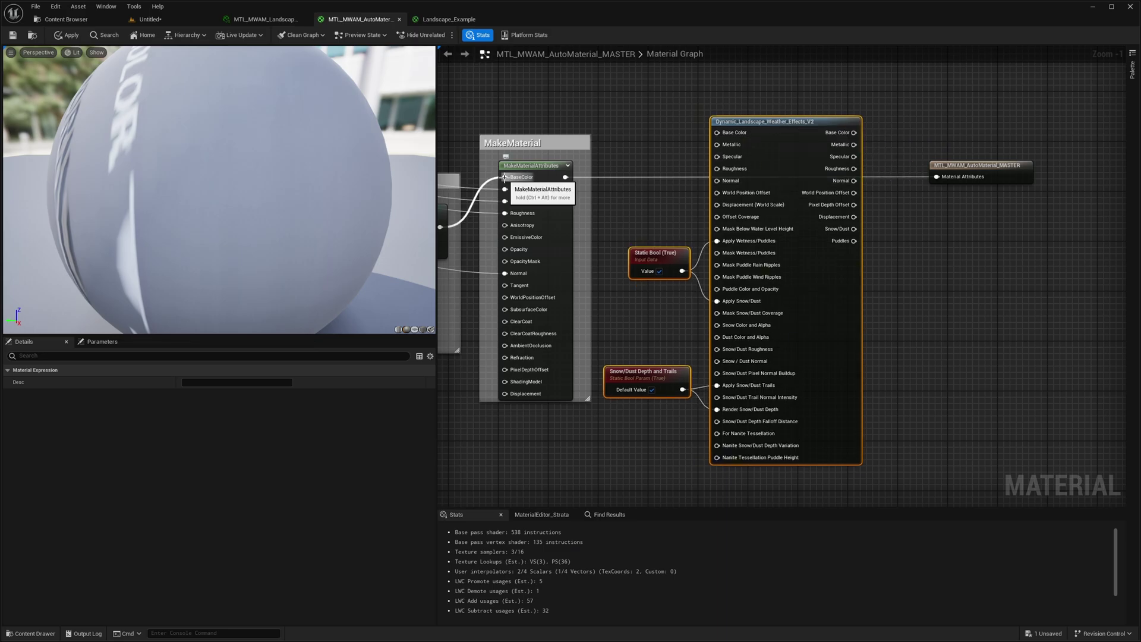
Move the Base Color, Metallic, Specular, Roughness and Normal input connections from MakeMaterialAttributes to the matching inputs of Dynamic_Landscape_Weather_Effects_V2
ctrl+drag(505, 177, 717, 133)
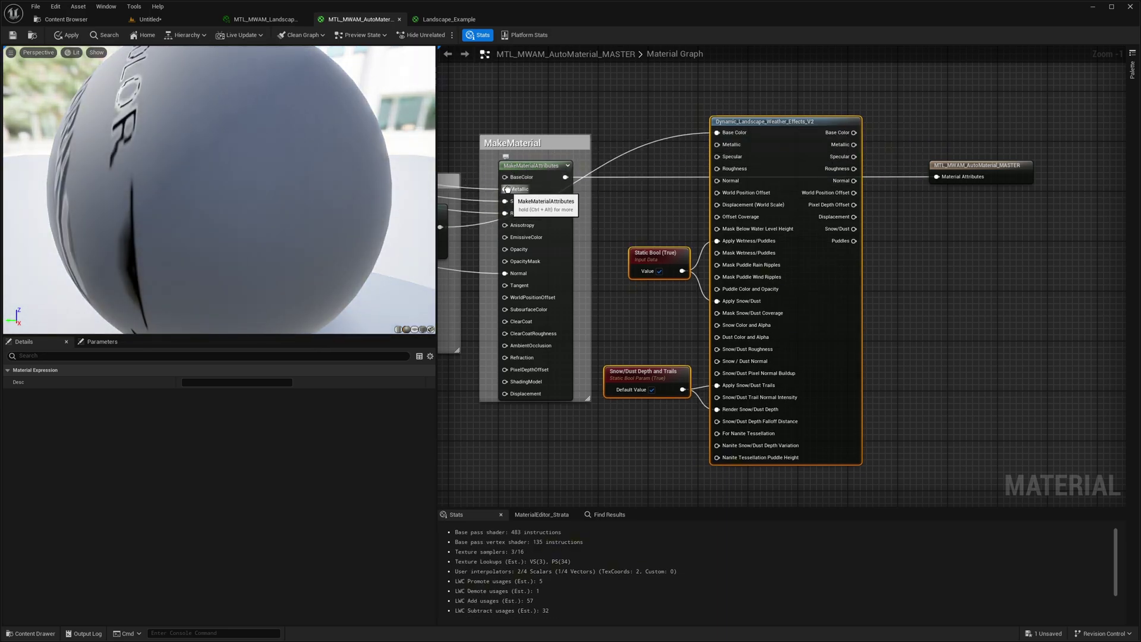
ctrl+drag(505, 189, 719, 145)
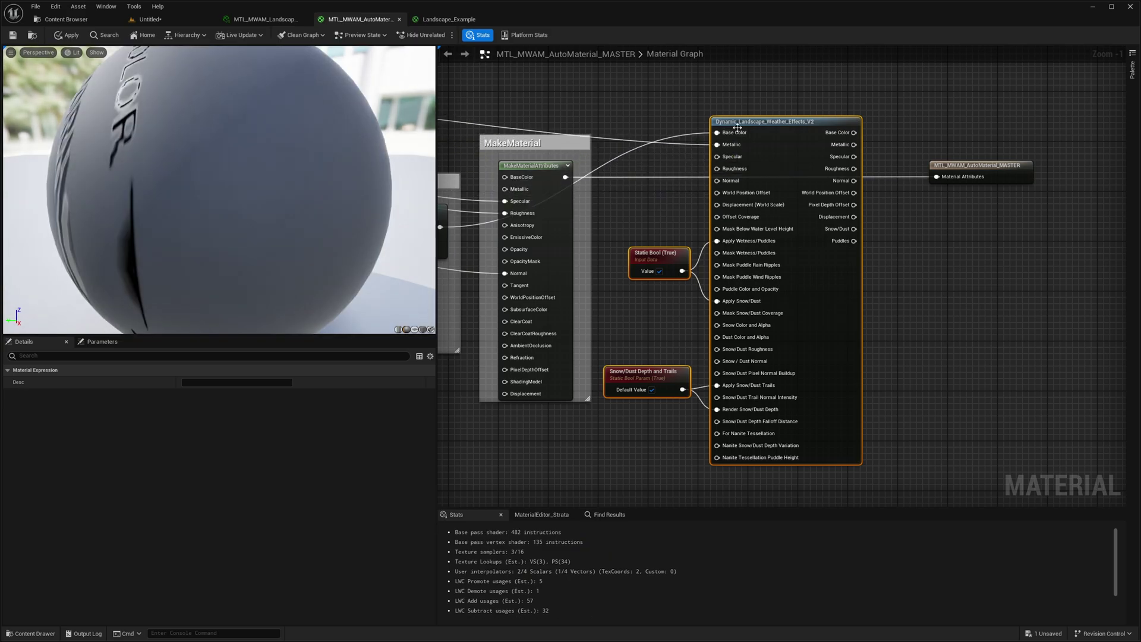
ctrl+drag(505, 201, 717, 168)
ctrl+drag(506, 277, 717, 180)
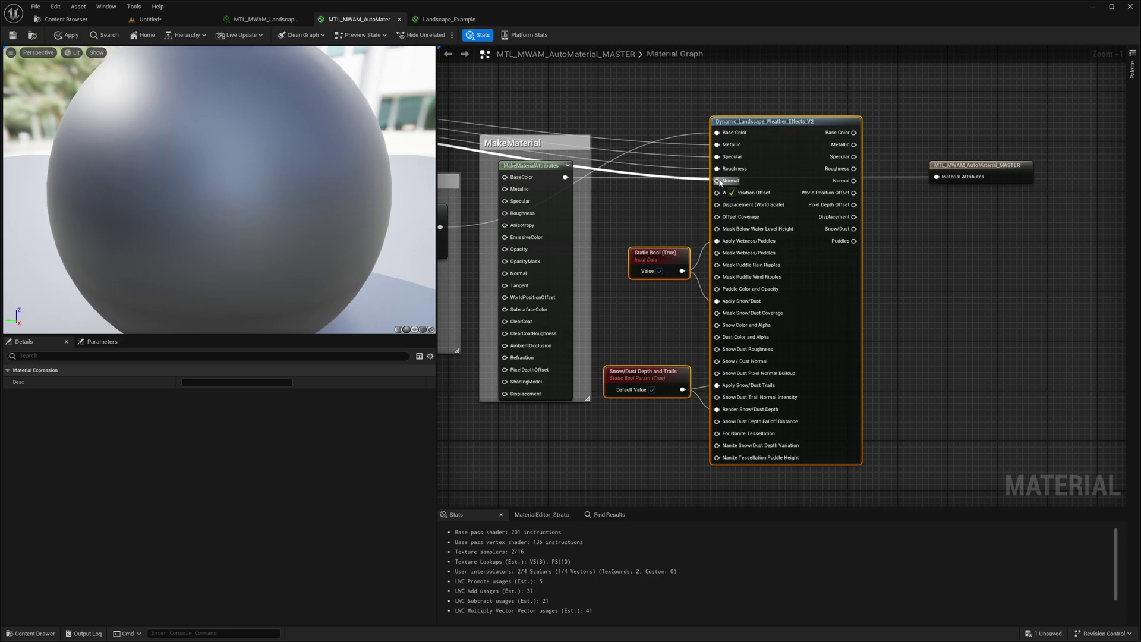
Place MakeMaterialAttributes between the weather effects and output nodes, and wire Base Color, Metallic, Specular, Roughness and Normal into it
drag(533, 171, 921, 234)
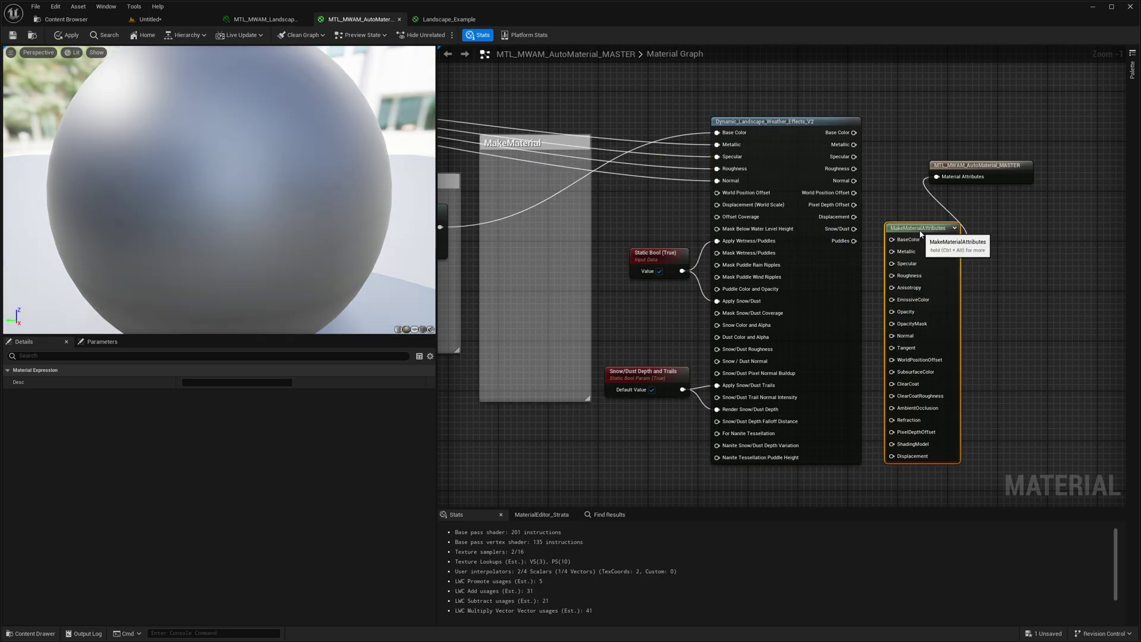
right_drag(1033, 257, 952, 272)
drag(910, 186, 987, 225)
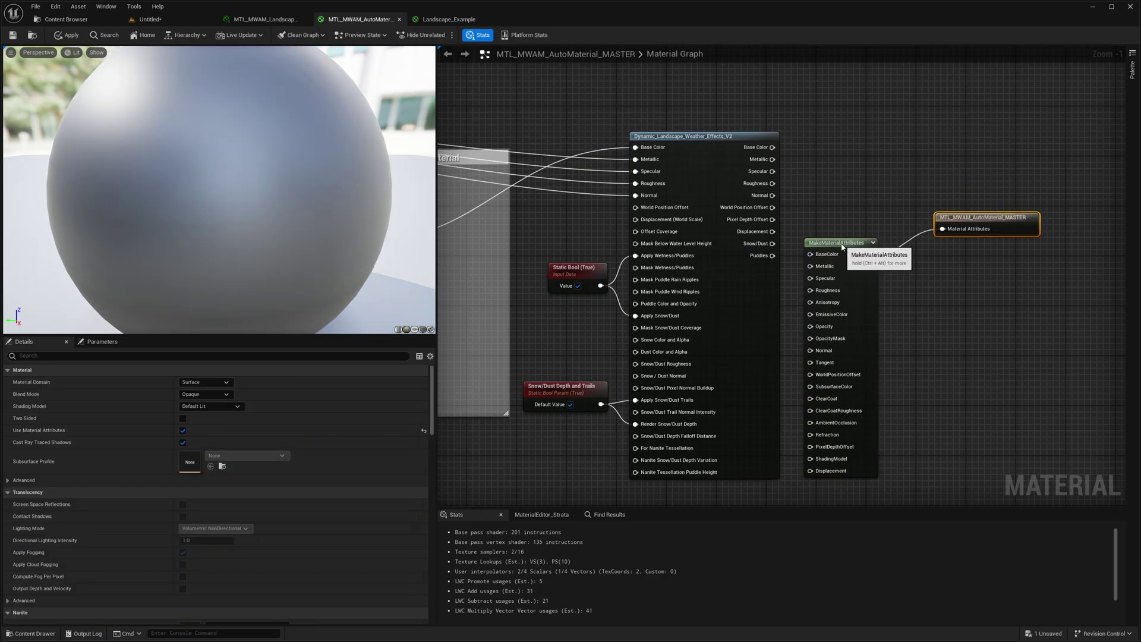
drag(842, 245, 861, 183)
drag(773, 147, 828, 203)
drag(772, 171, 829, 216)
drag(772, 183, 835, 291)
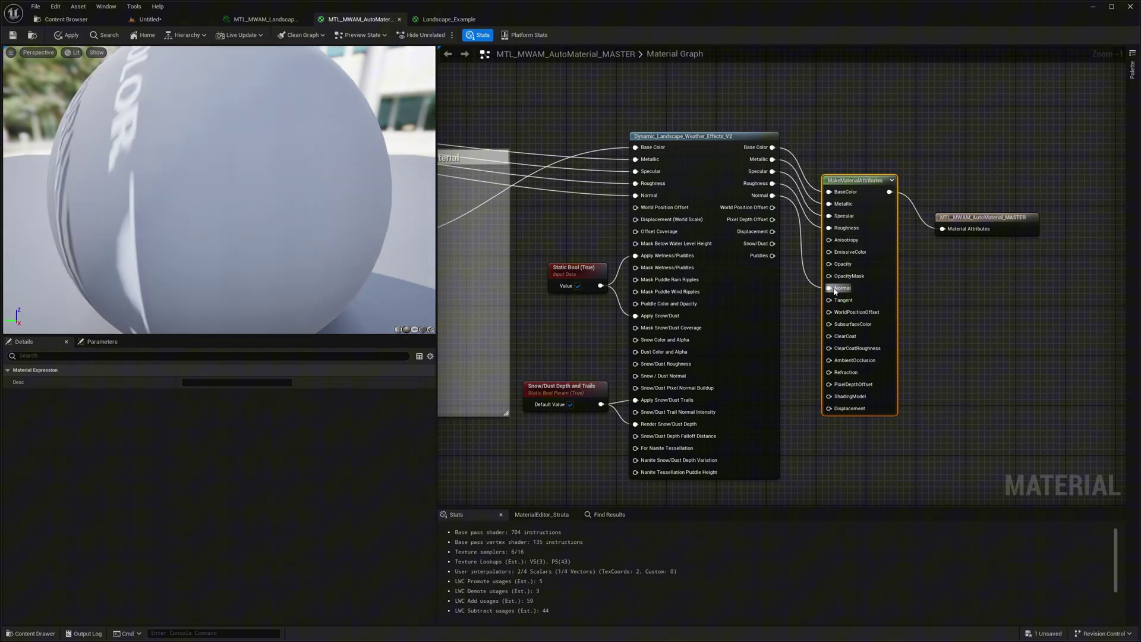
Apply the changes to the master material and inspect the snow cover on the terrain in the level
click(58, 35)
click(149, 19)
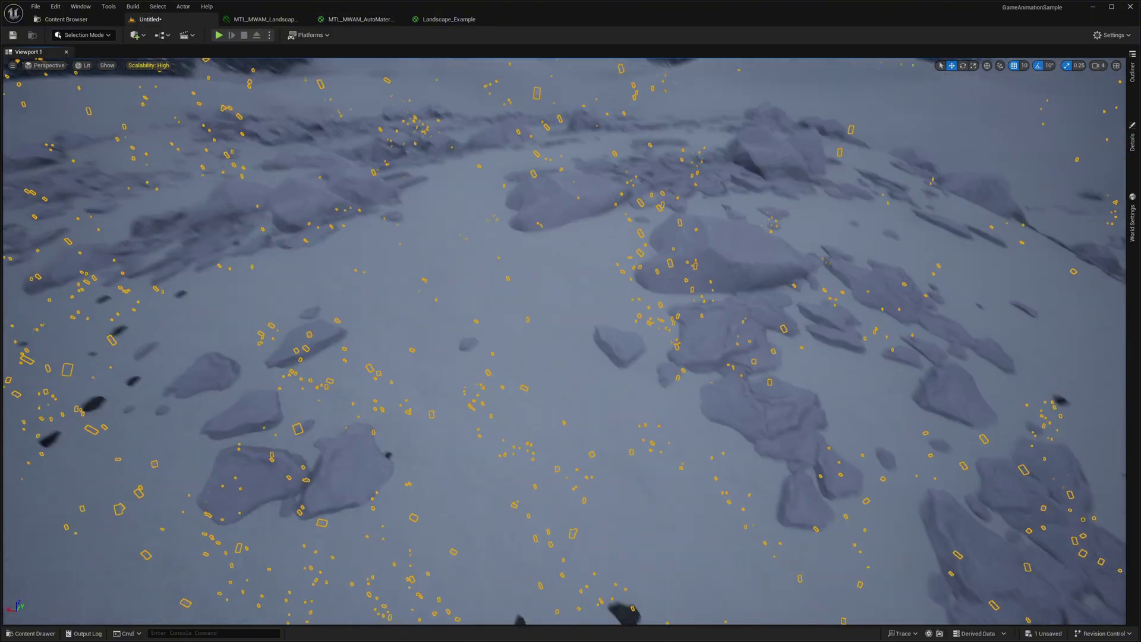
right_drag(565, 342, 689, 333)
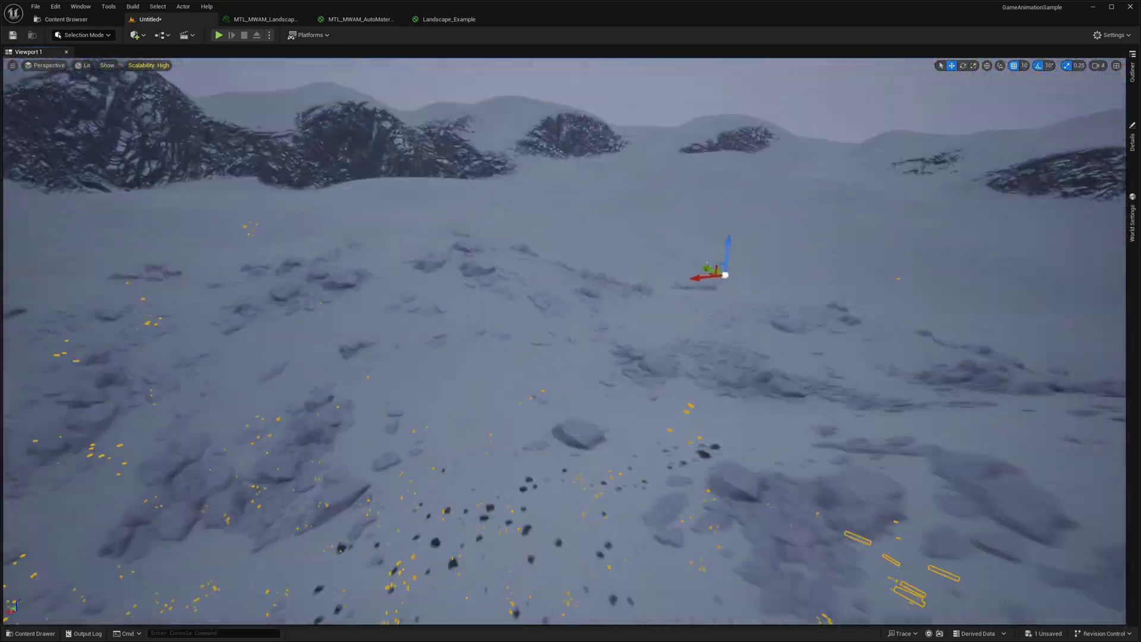
Open the CBP_SandboxCharacter blueprint from the Content/Blueprints folder
click(65, 19)
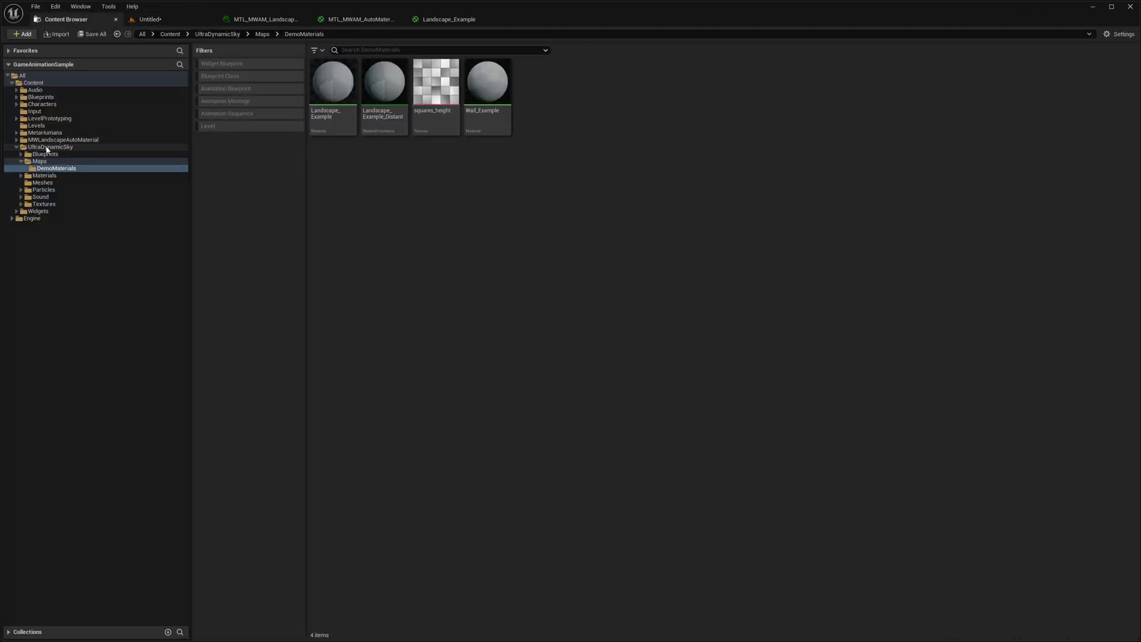
click(16, 147)
click(54, 106)
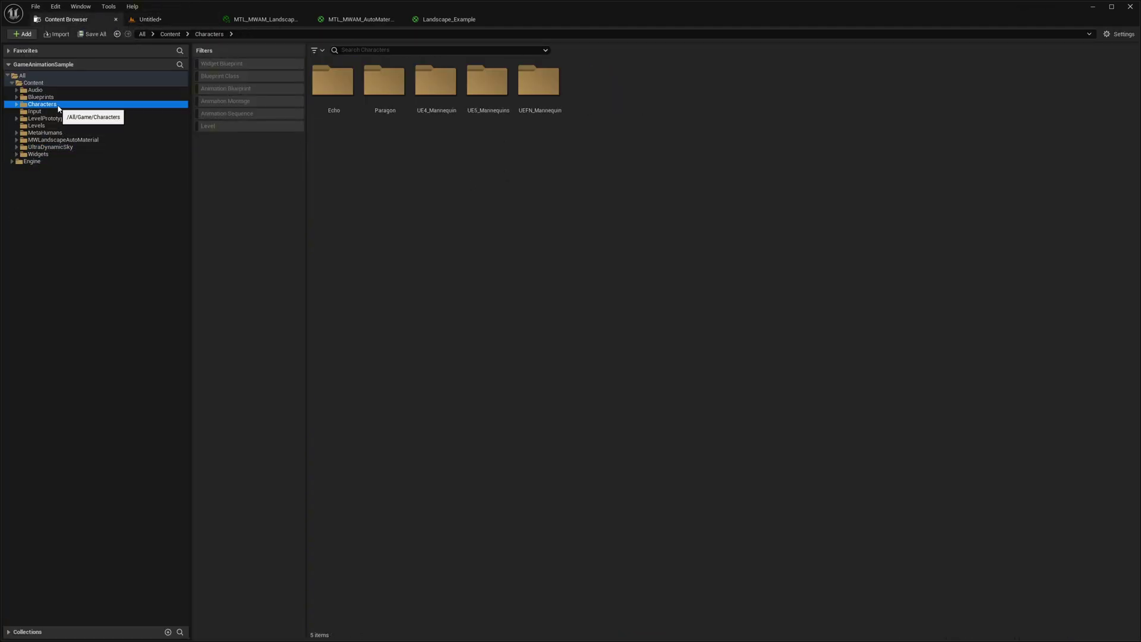
click(65, 97)
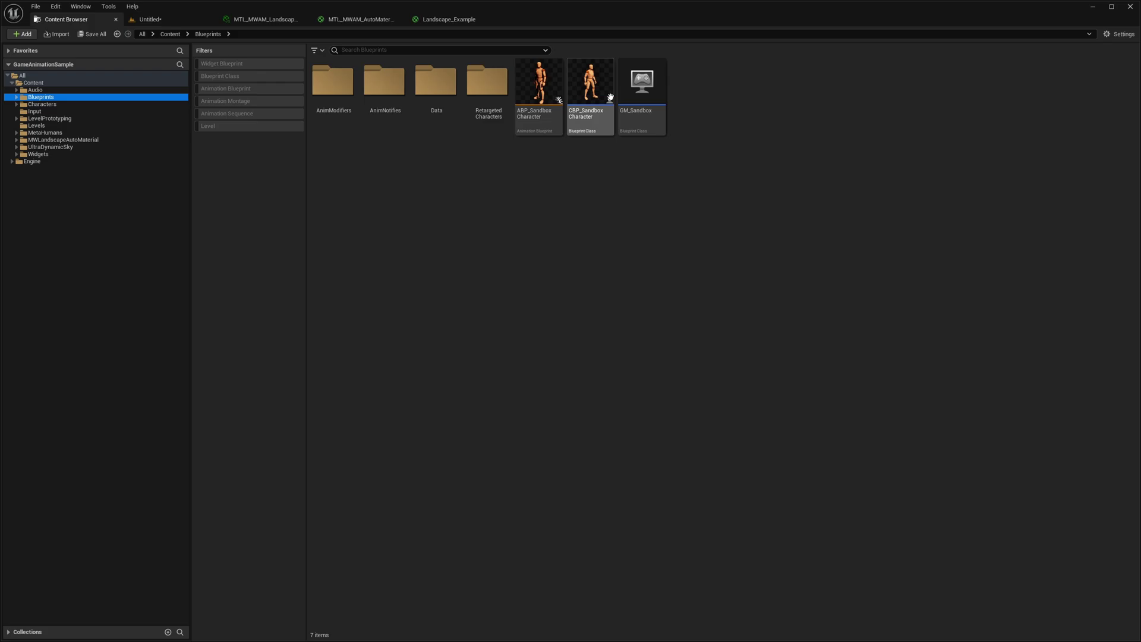
click(595, 86)
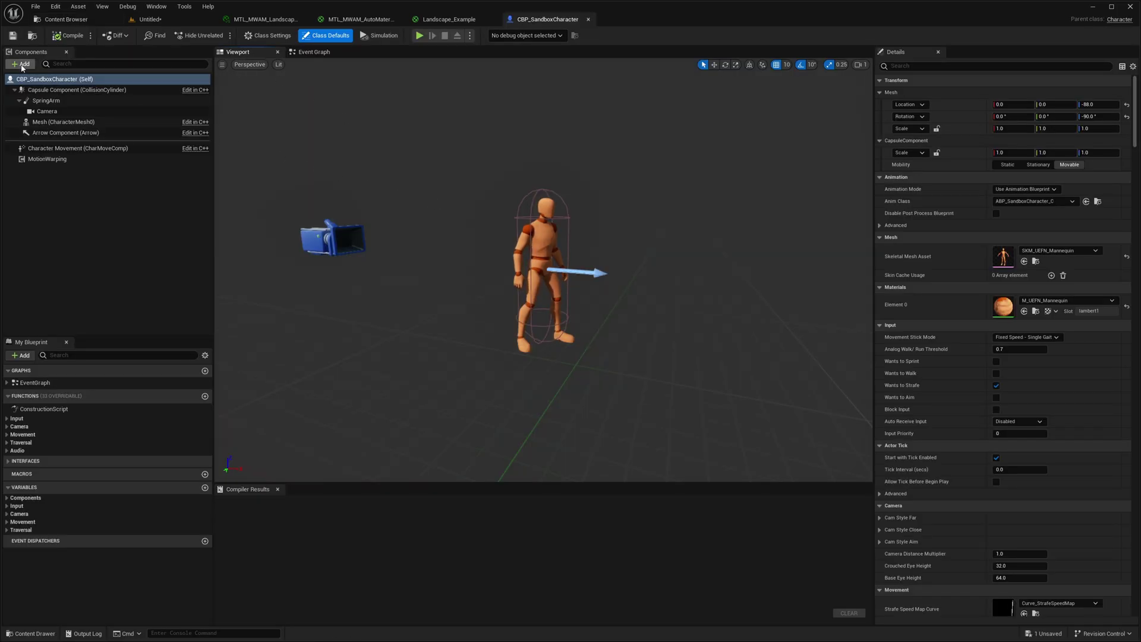
Add a DLWE_Interaction component under the character's Mesh and duplicate it
click(22, 64)
text(dl)
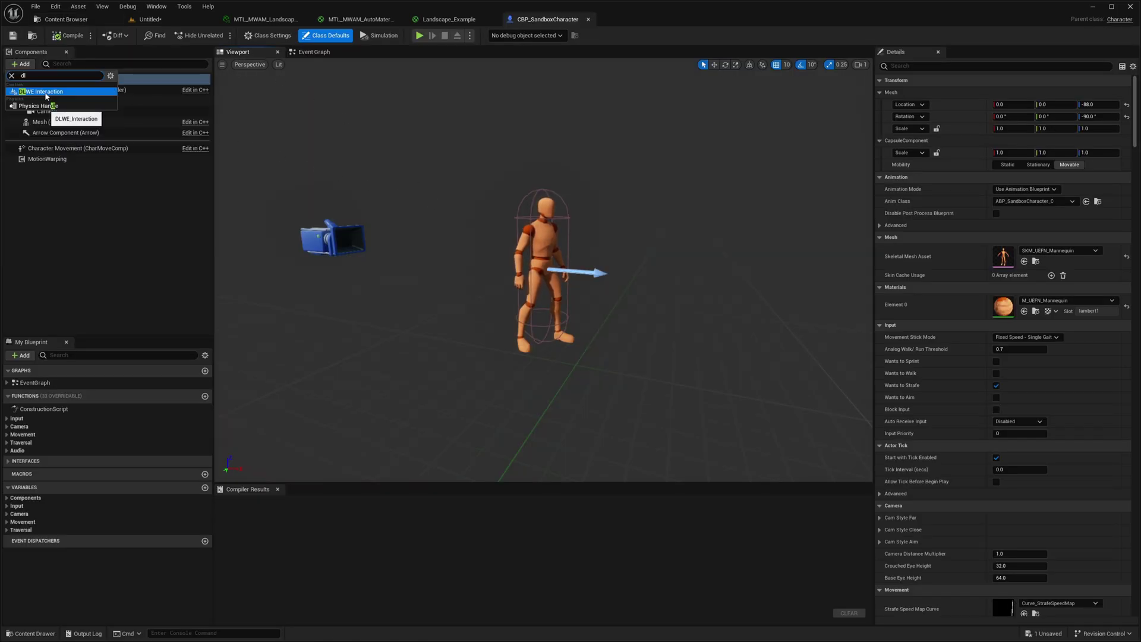
click(46, 93)
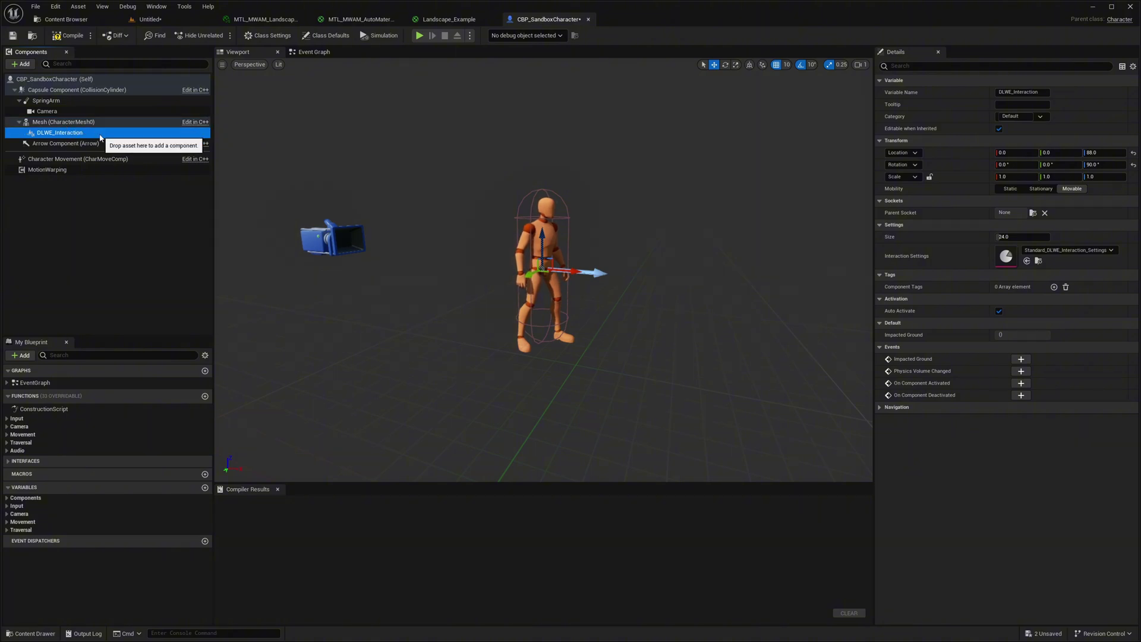
key(ctrl+d)
click(123, 209)
Attach the first DLWE_Interaction component to the foot_l parent socket of the character mesh
click(81, 135)
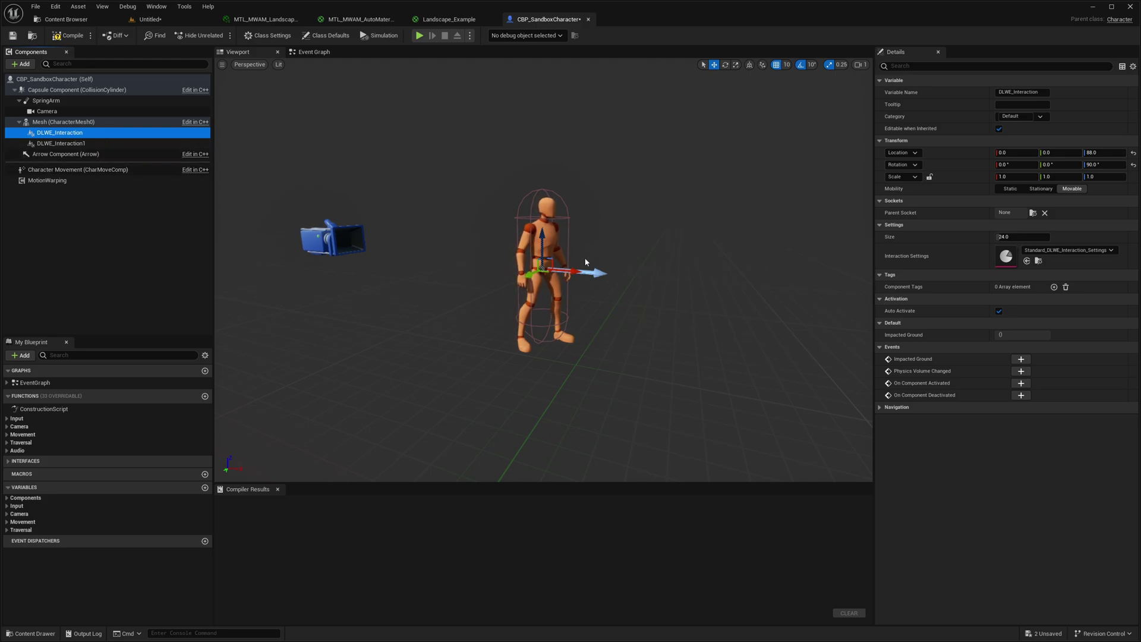
click(92, 123)
click(90, 132)
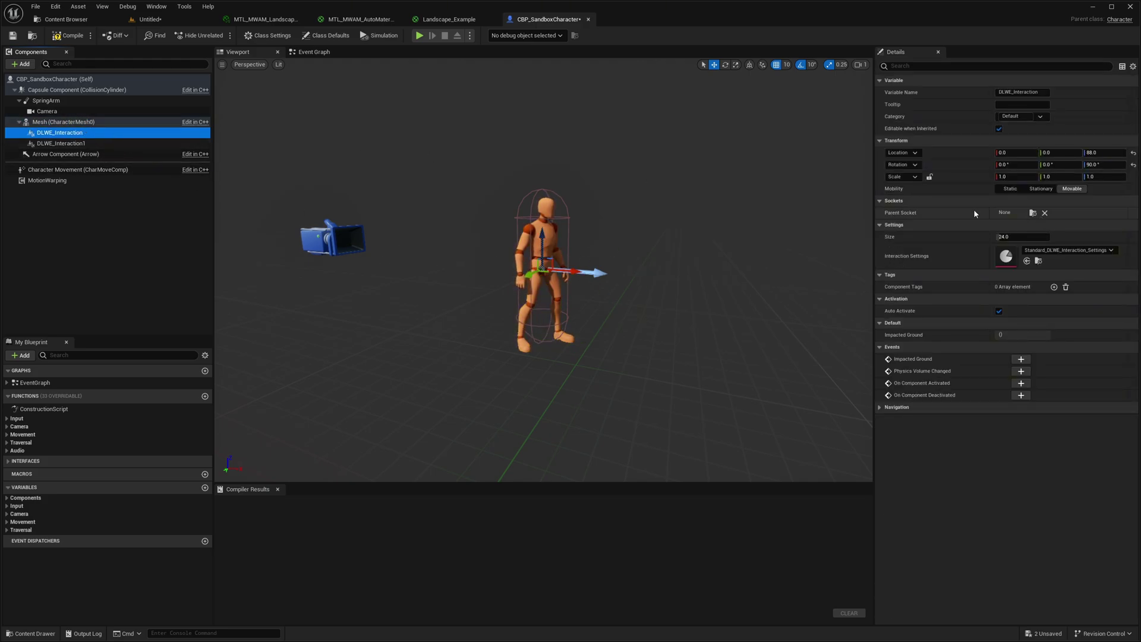
click(1034, 214)
text(f)
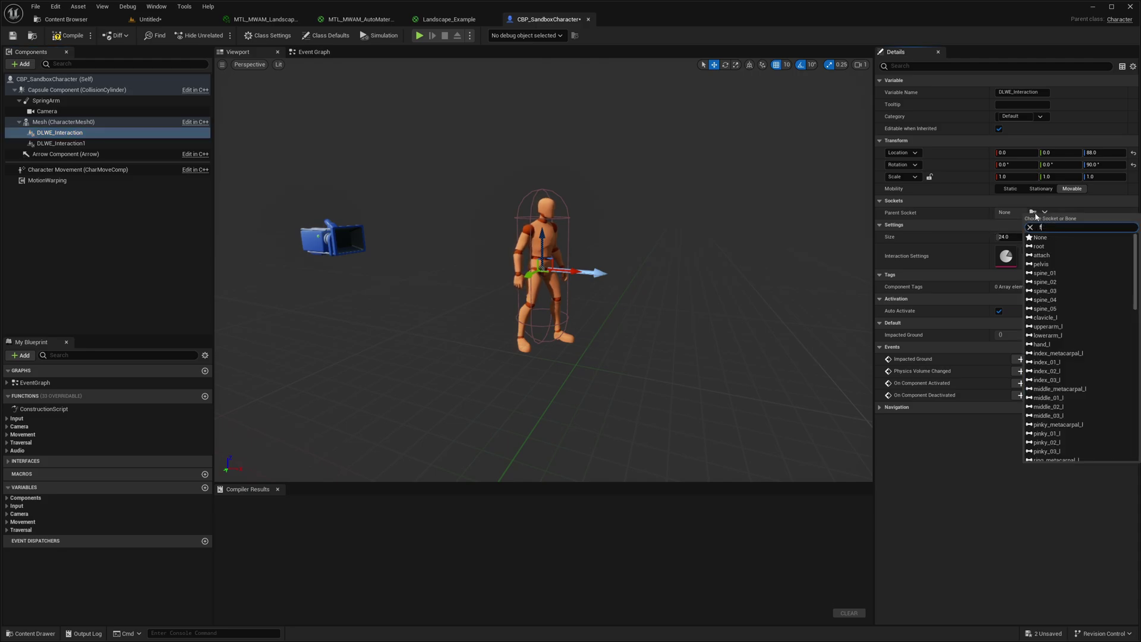
text(oot)
click(1056, 238)
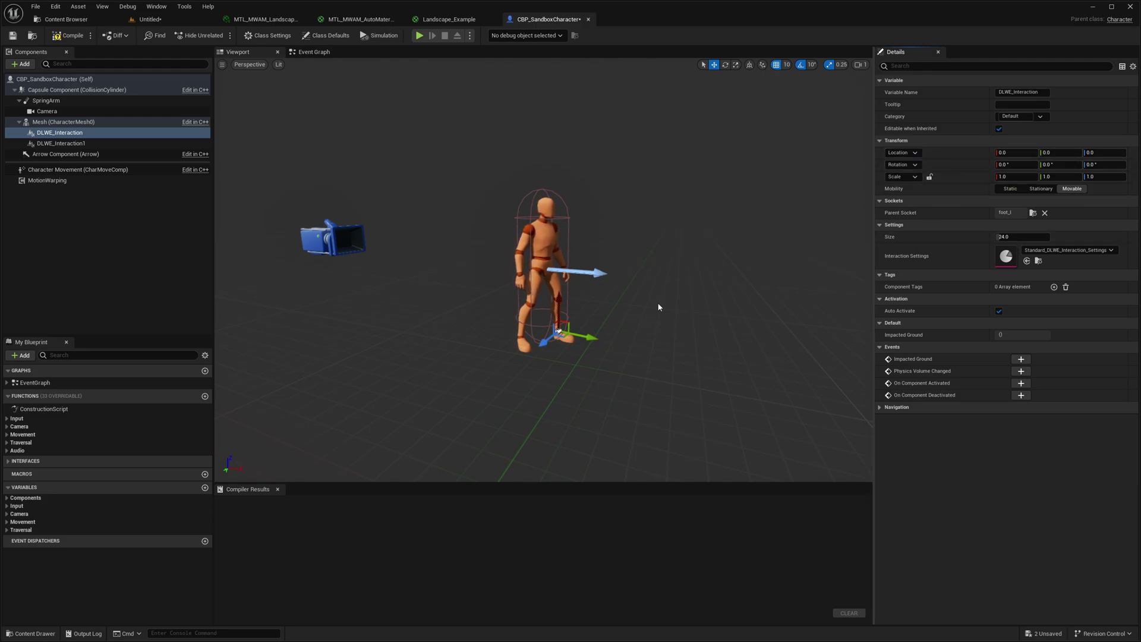
Lower the foot_l DLWE_Interaction component to the sole of the foot, at an X location of about -6.35
key(f)
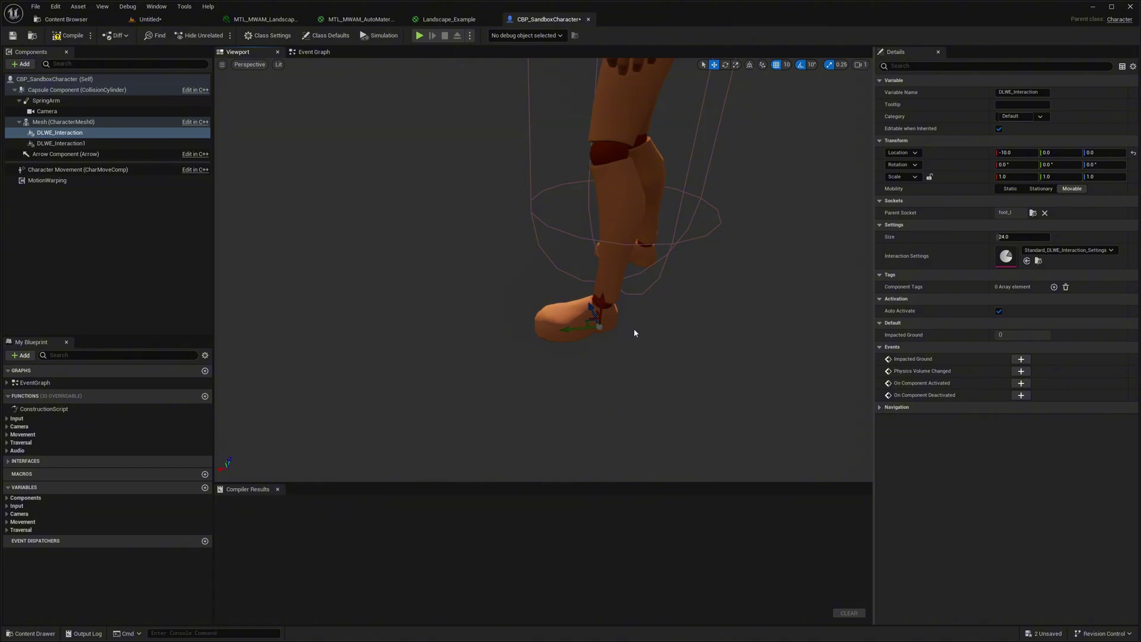
right_drag(634, 333, 431, 348)
scroll(553, 330, down, 3)
key(w)
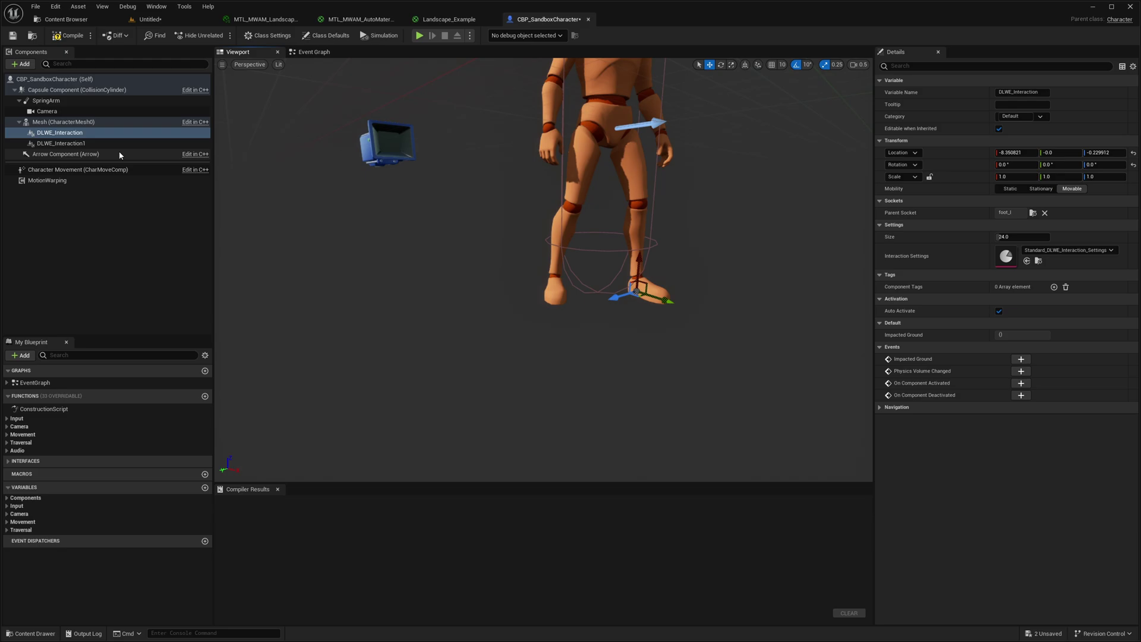
Attach the duplicated DLWE_Interaction component to the foot_r parent socket and focus on it at the foot
click(86, 145)
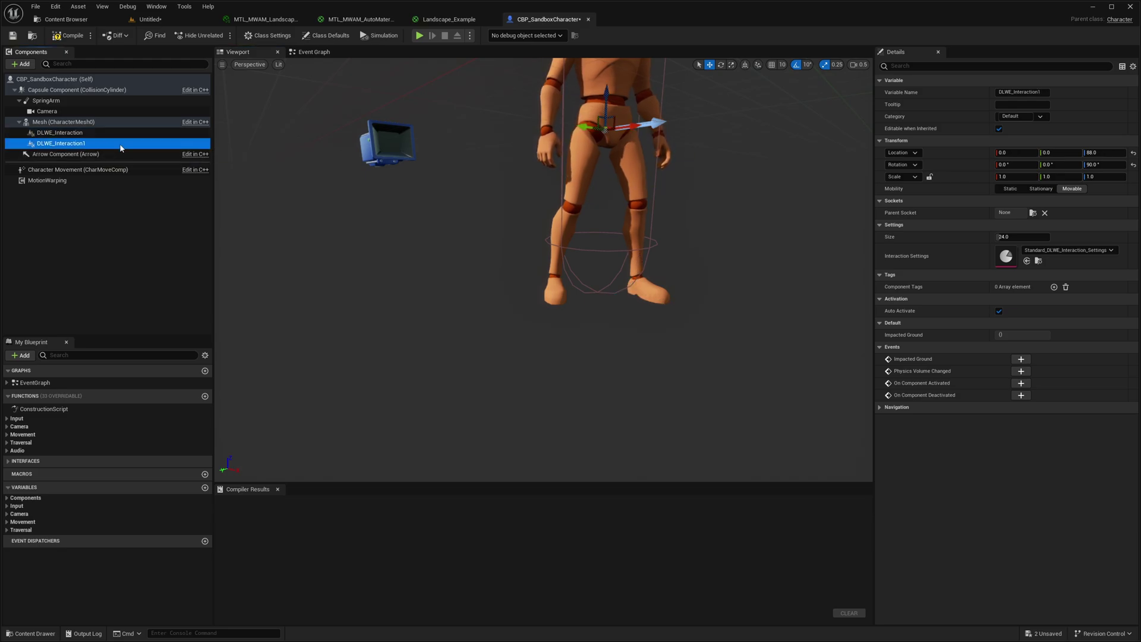
click(1033, 213)
text(foot)
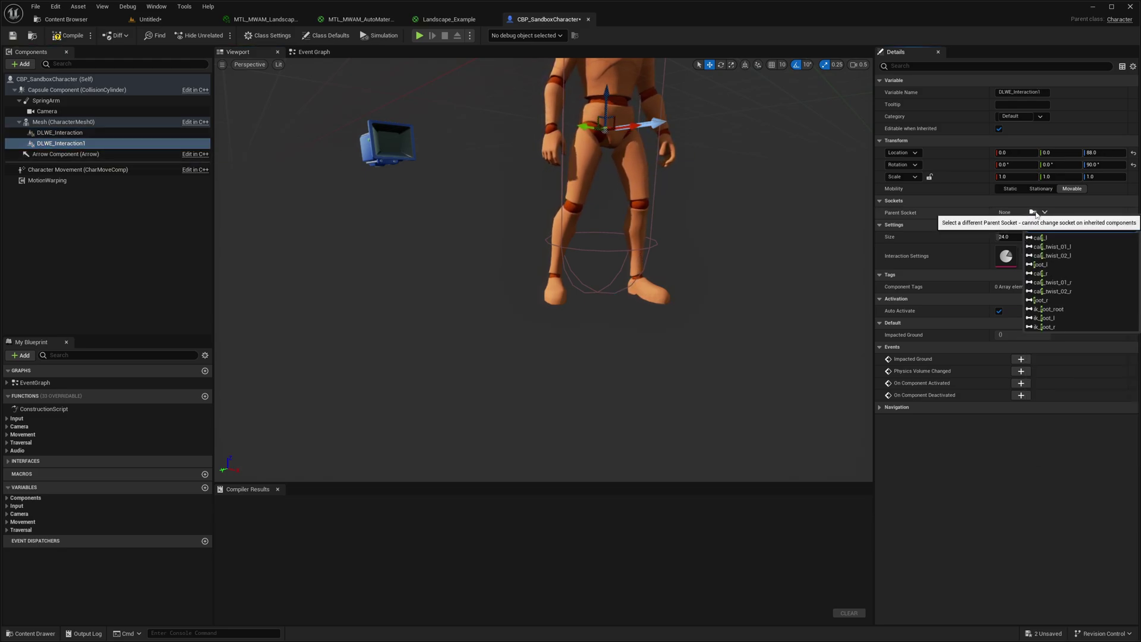
click(1054, 246)
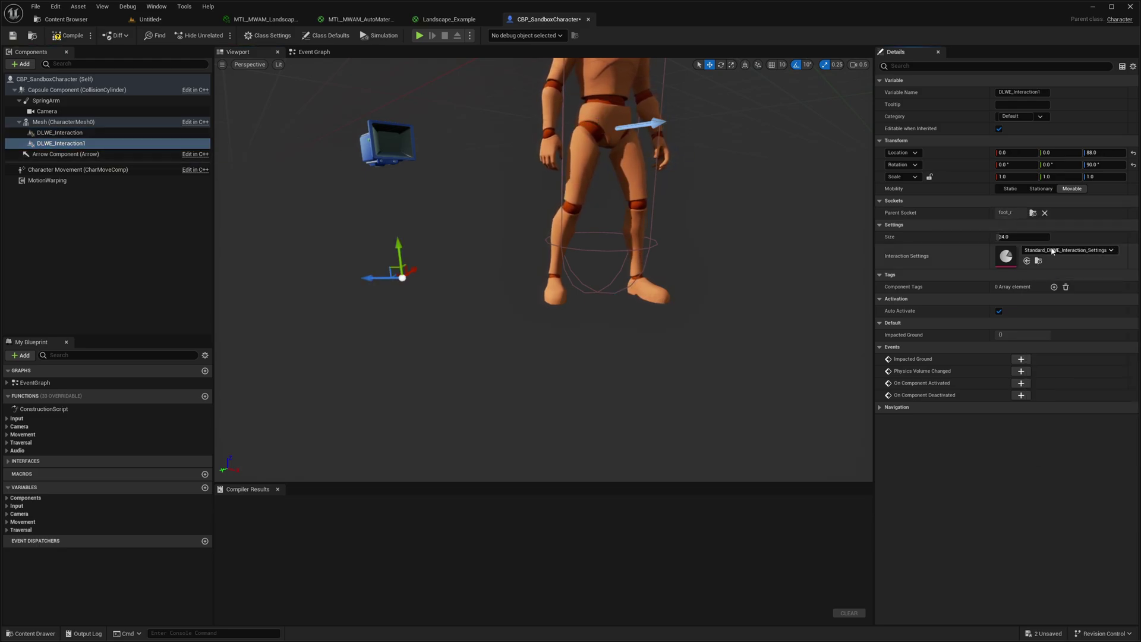
key(f)
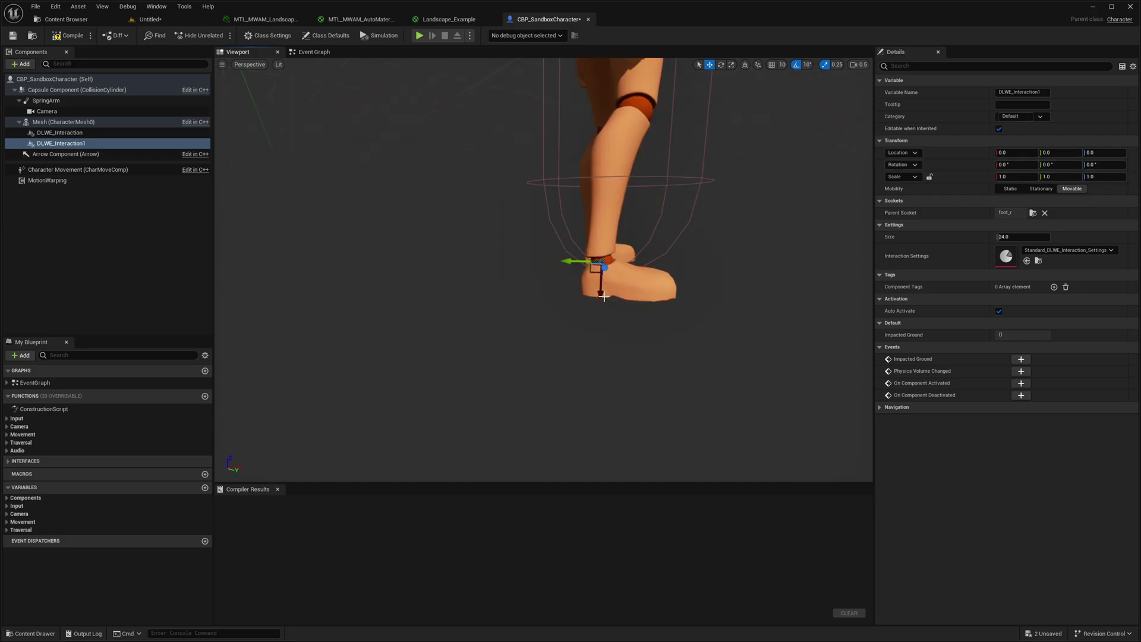
Lower the foot_r DLWE_Interaction component to the sole of the foot
drag(600, 322, 601, 325)
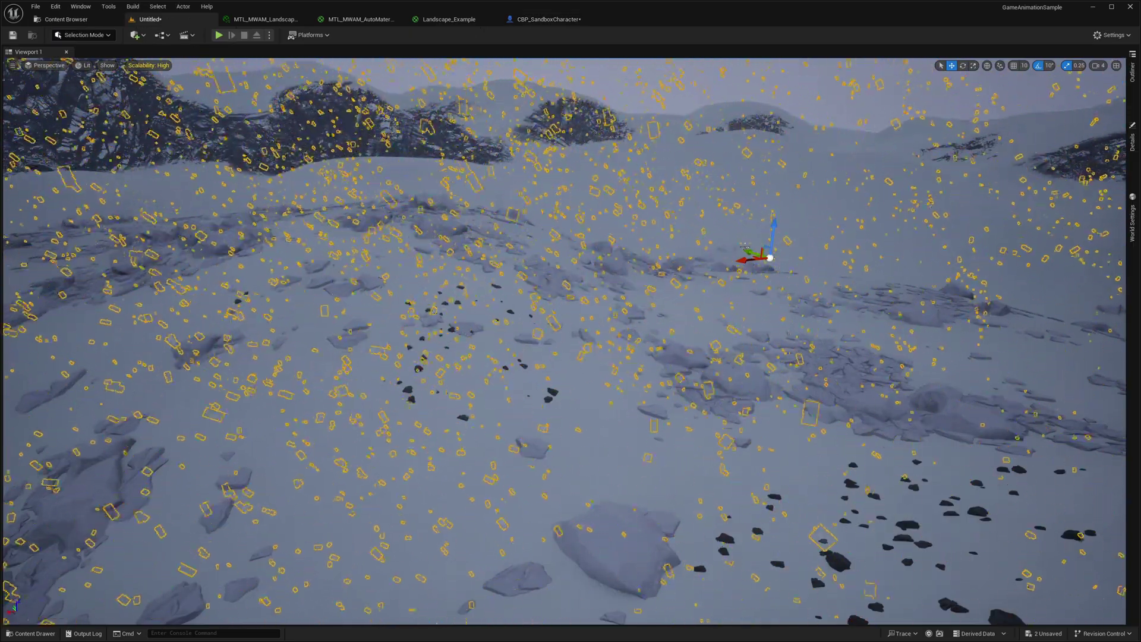
Playtest the level from a spot on the snowy ground, run the character around to check its footprints, and stop the session
right_click(572, 342)
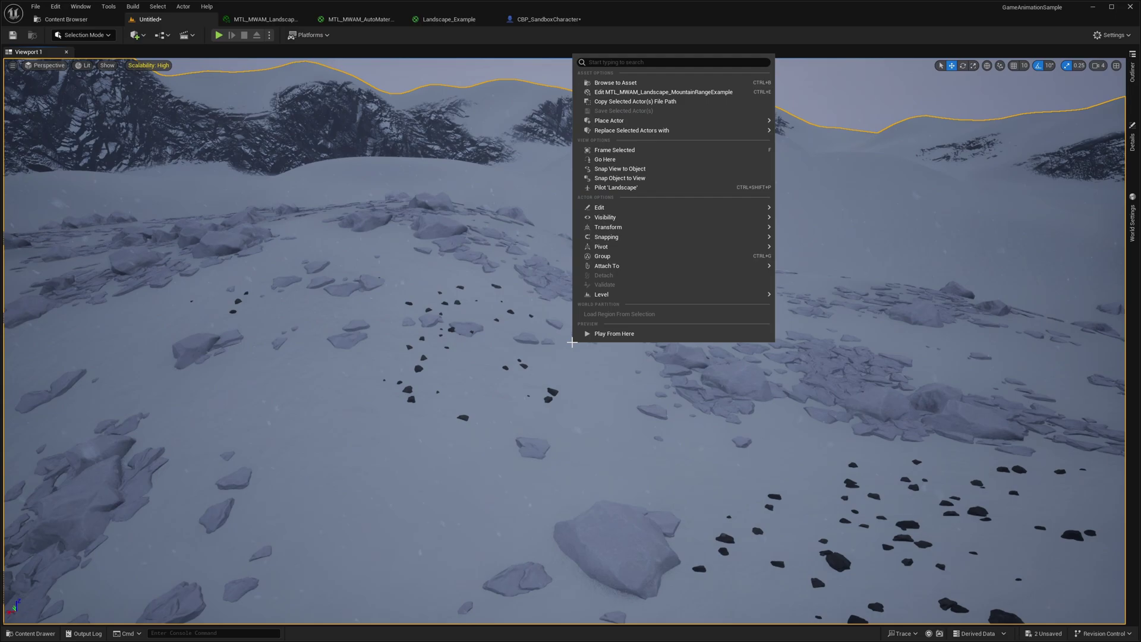
click(610, 334)
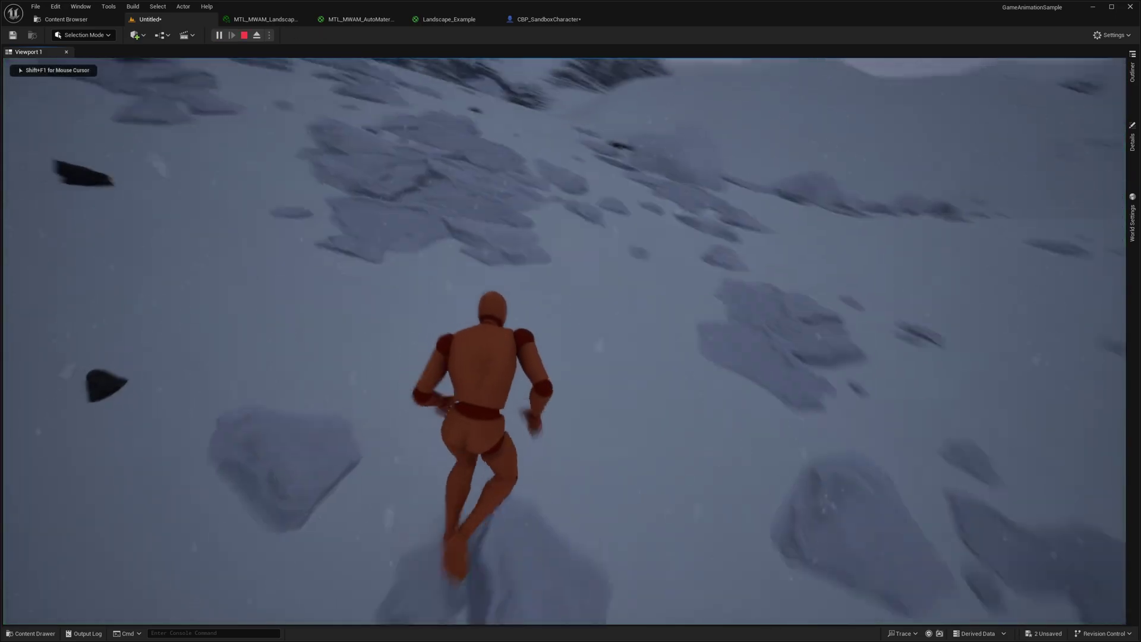
key(s)
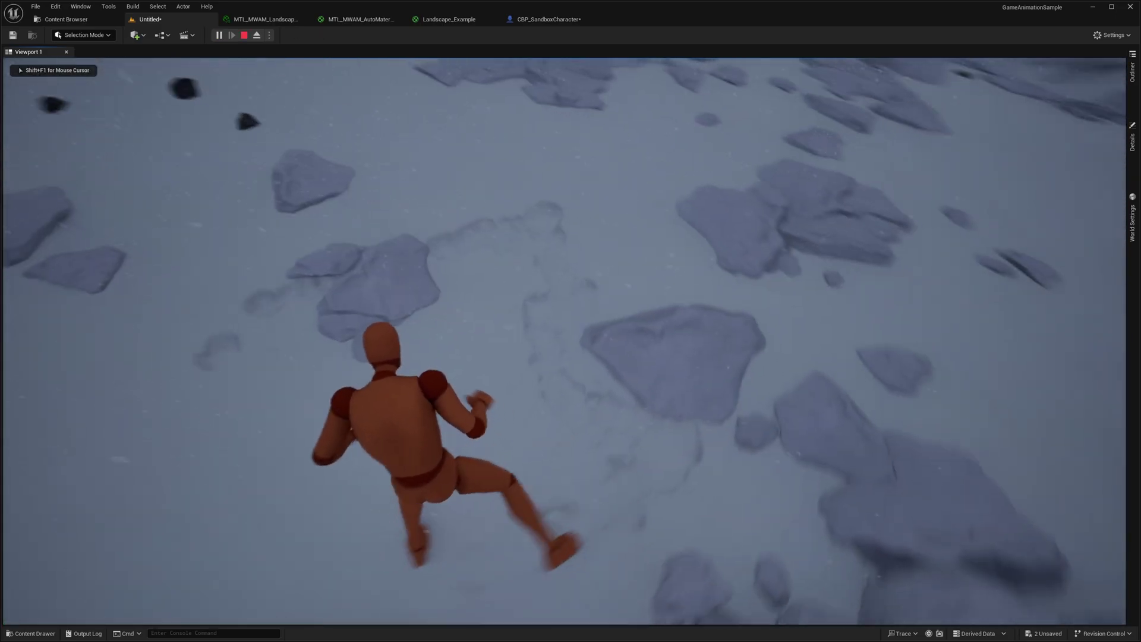
key(s)
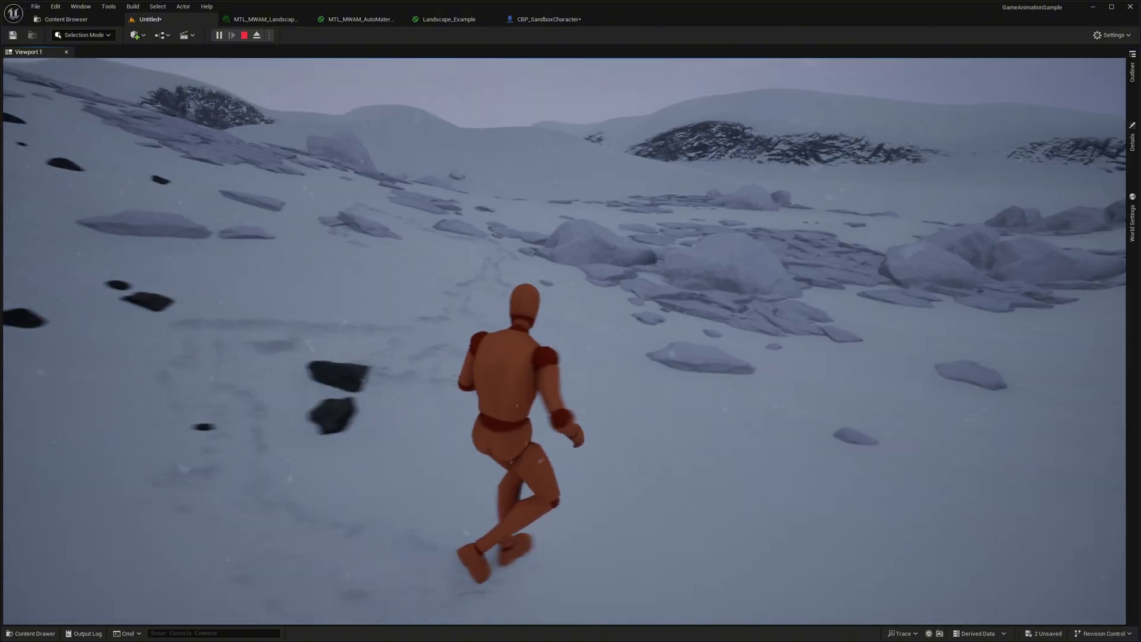
key(Escape)
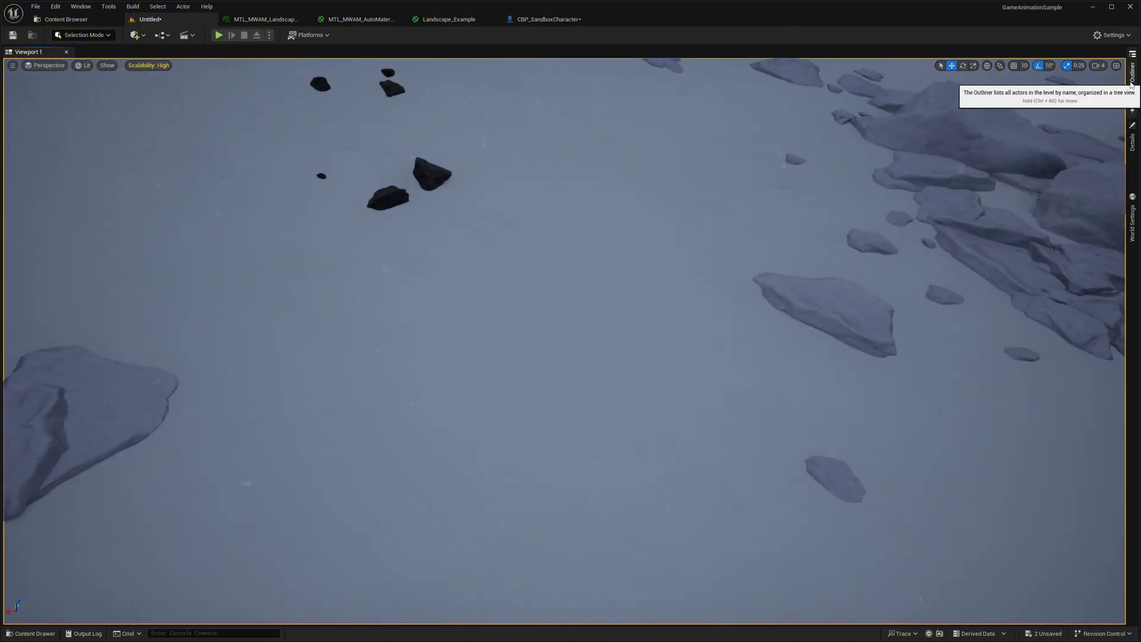
Select the Ultra_Dynamic_Weather actor, filter its properties by "snow" and look through the snow settings
click(1131, 94)
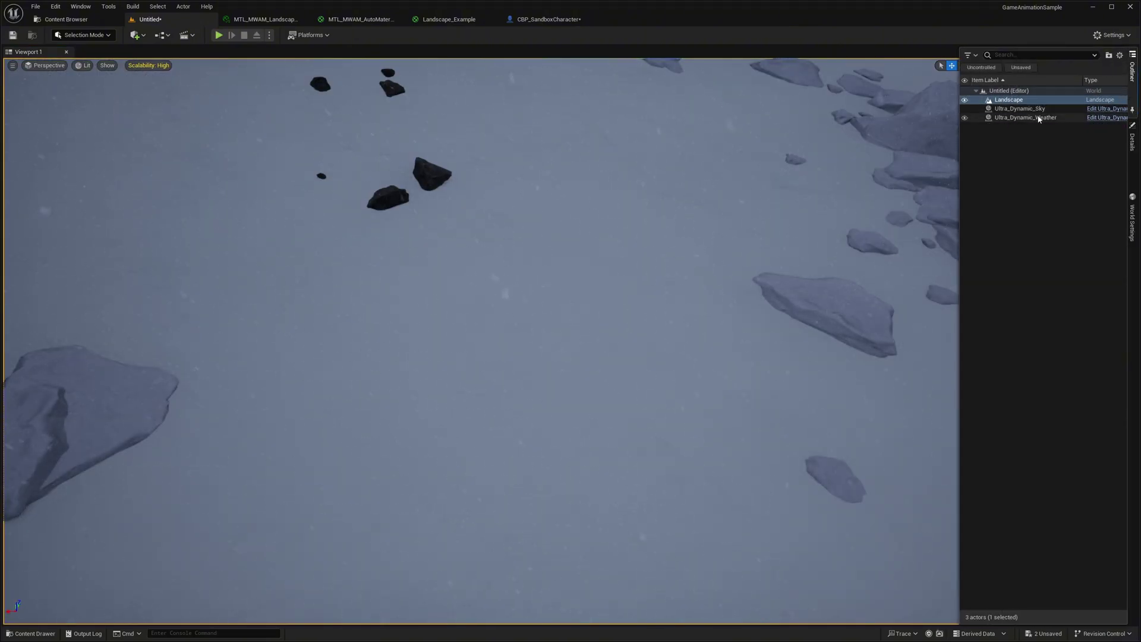
click(1061, 118)
click(1133, 141)
click(913, 162)
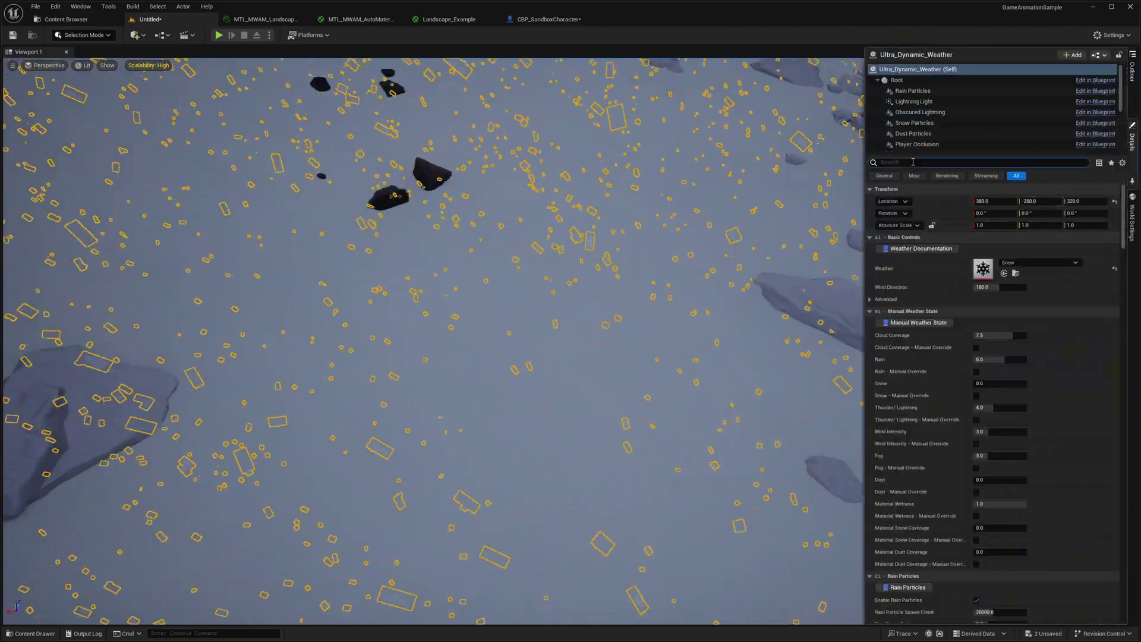
text(snow)
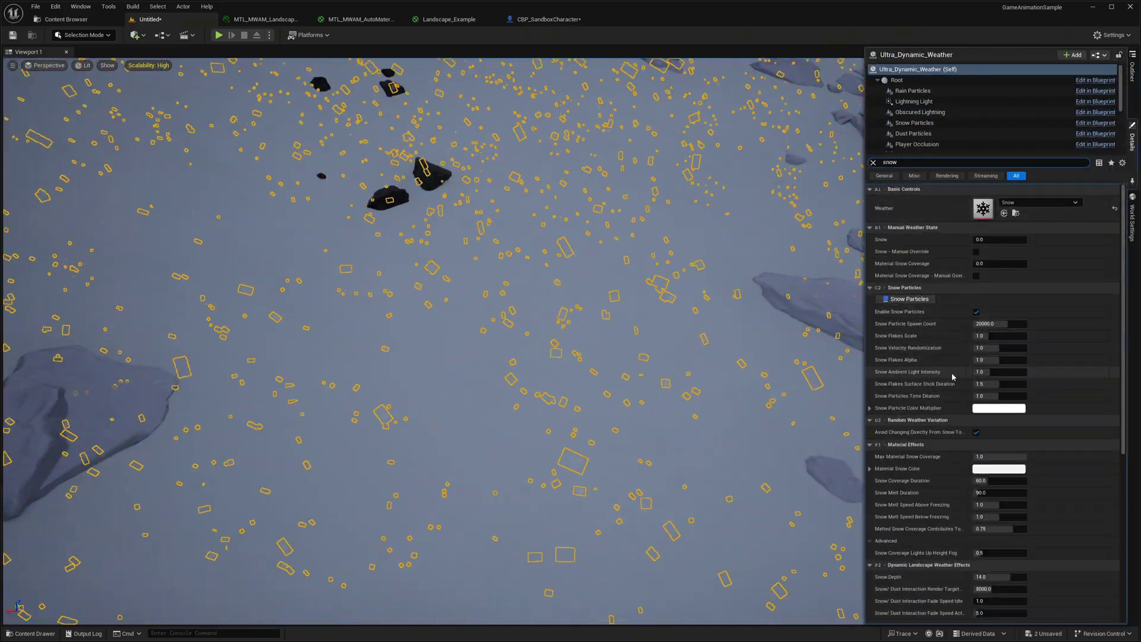
scroll(939, 369, down, 8)
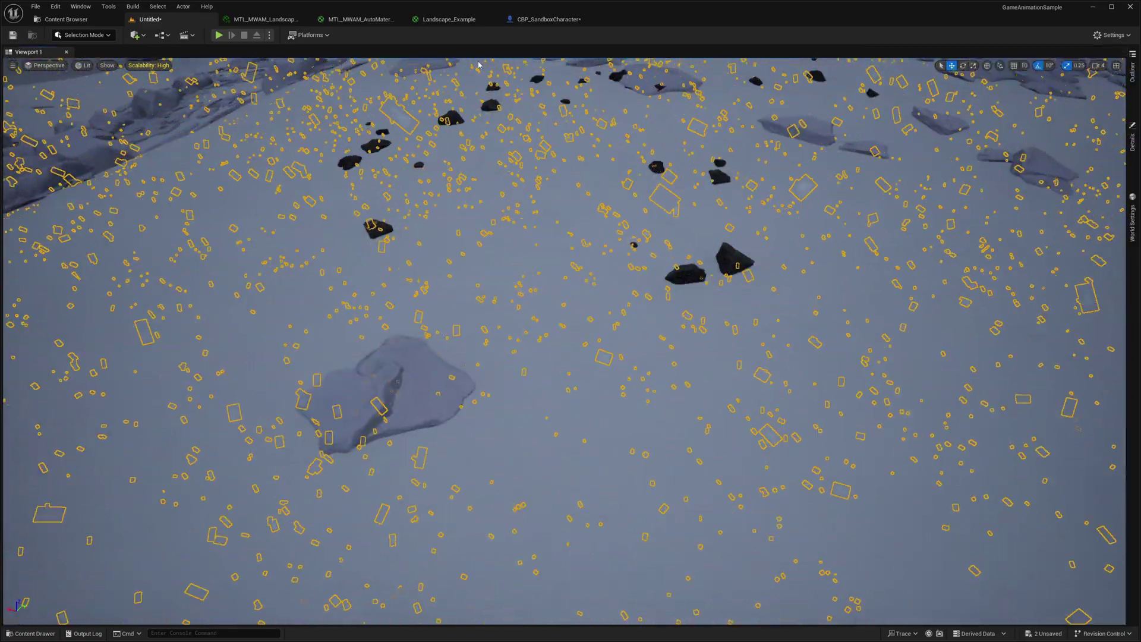
Close the MTL_MWAM landscape and auto material editors, leaving Landscape_Example open
click(270, 19)
click(306, 21)
click(306, 21)
click(286, 21)
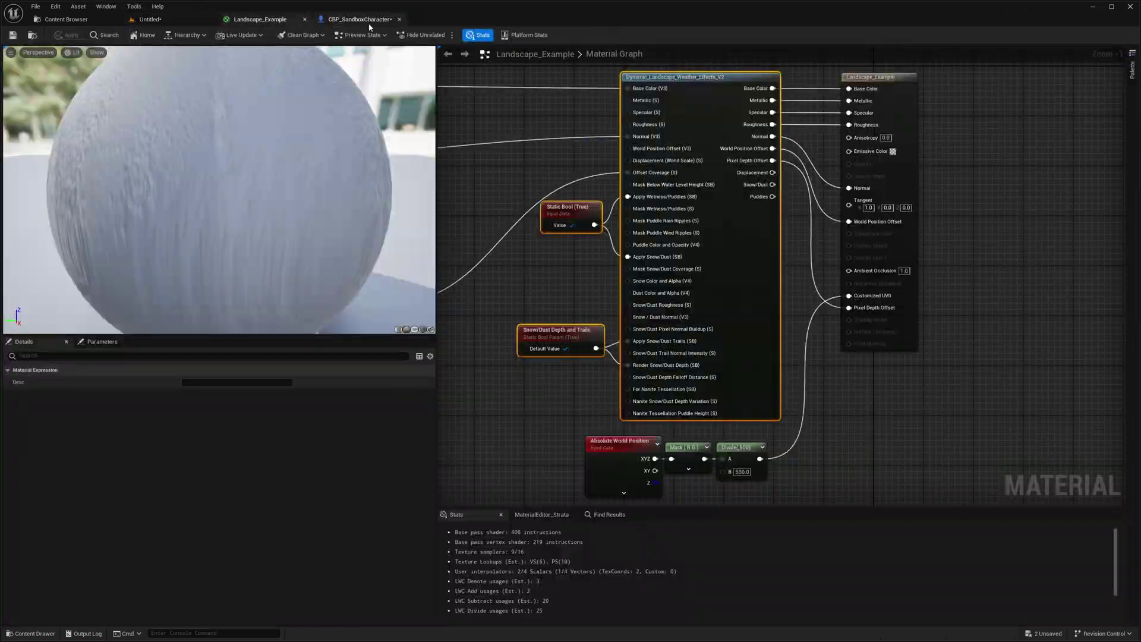
Return to CBP_SandboxCharacter and open the M_UEFN_Mannequin material assigned to the character's Mesh
click(364, 25)
right_drag(475, 208, 363, 256)
right_drag(458, 297, 443, 297)
click(64, 122)
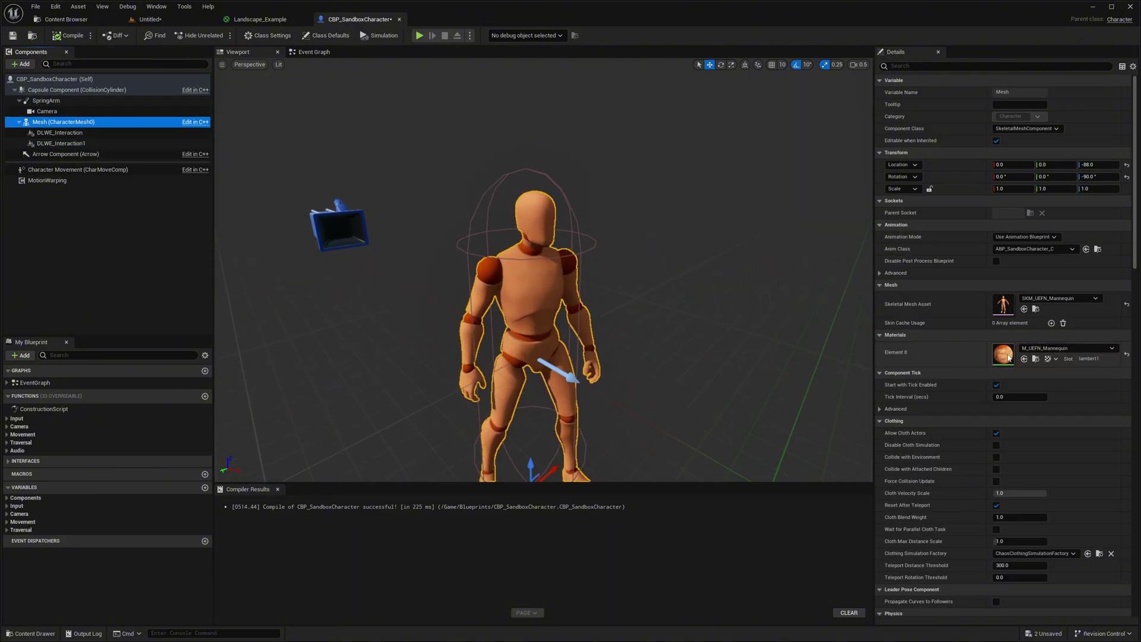
double_click(1003, 354)
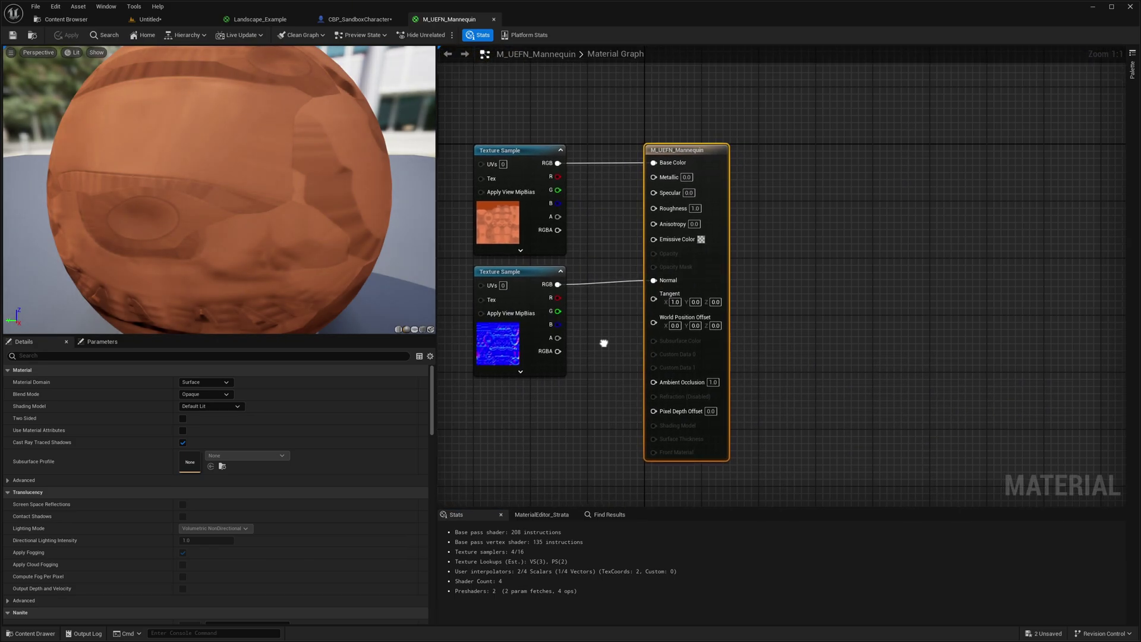
Add a Snow_And_Dust_Weather_Effects node in the empty graph area beyond the M_UEFN_Mannequin output node
right_click(532, 389)
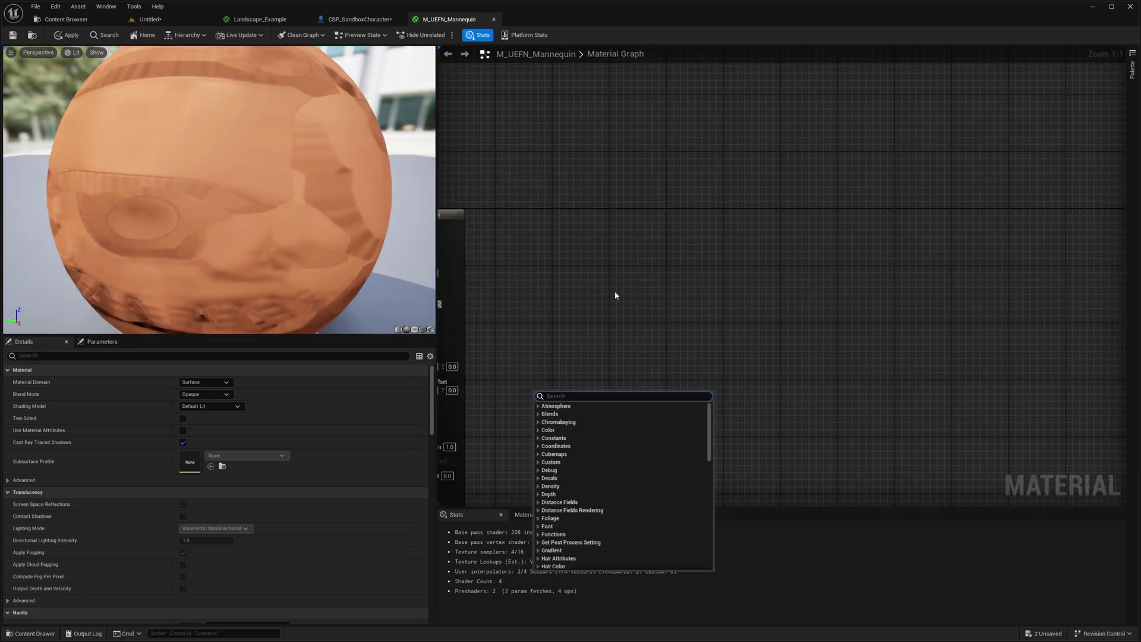
click(613, 289)
right_click(595, 249)
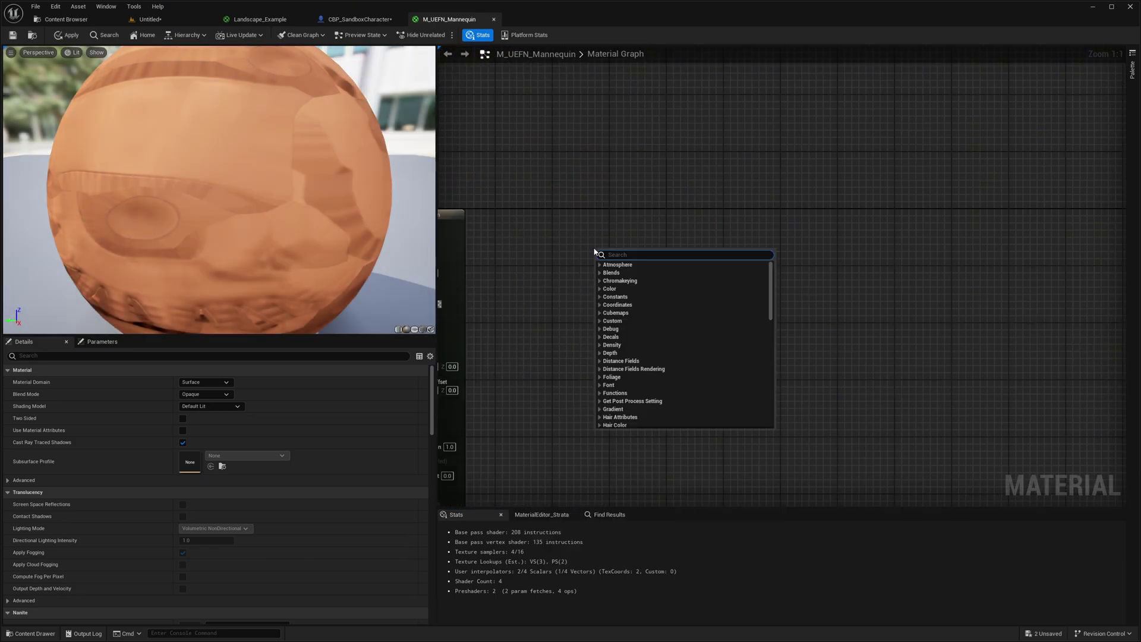
text(snow)
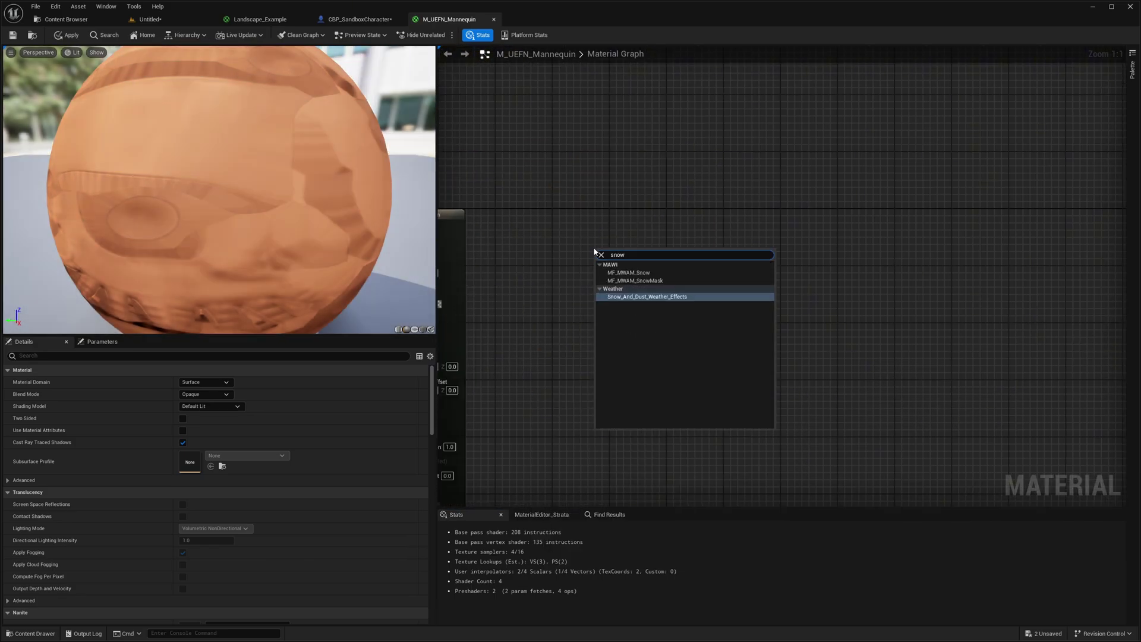
click(632, 295)
drag(668, 255, 662, 202)
right_drag(877, 240, 776, 234)
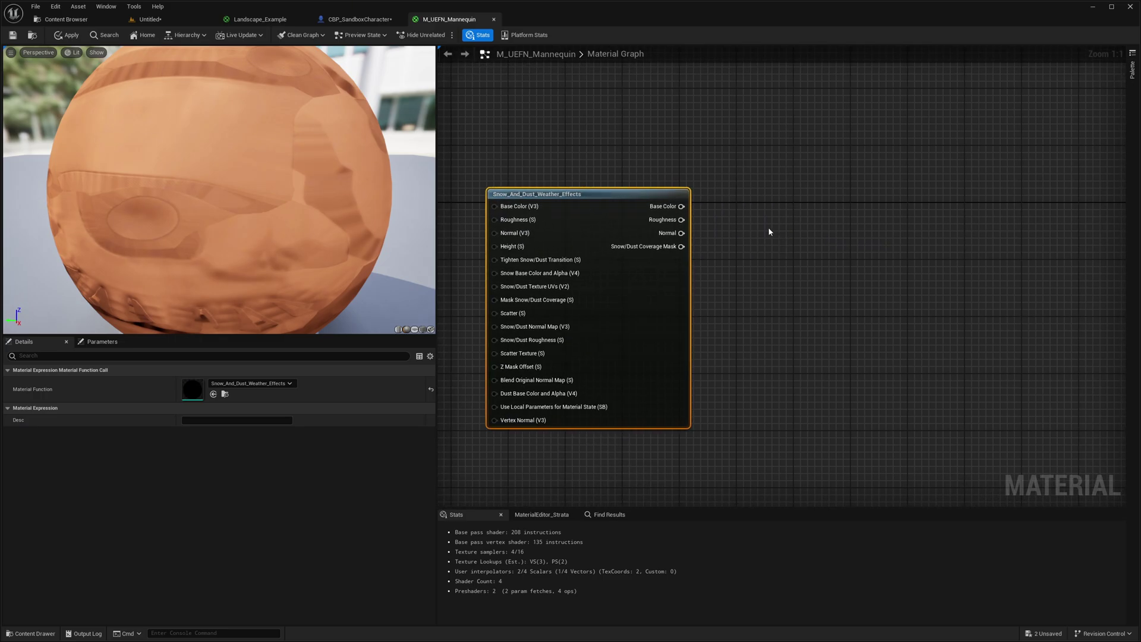
Add a Wet_Weather_Effects node and feed its Base Color, Roughness and Normal inputs from the Snow_And_Dust_Weather_Effects outputs
right_click(769, 229)
text(wet we)
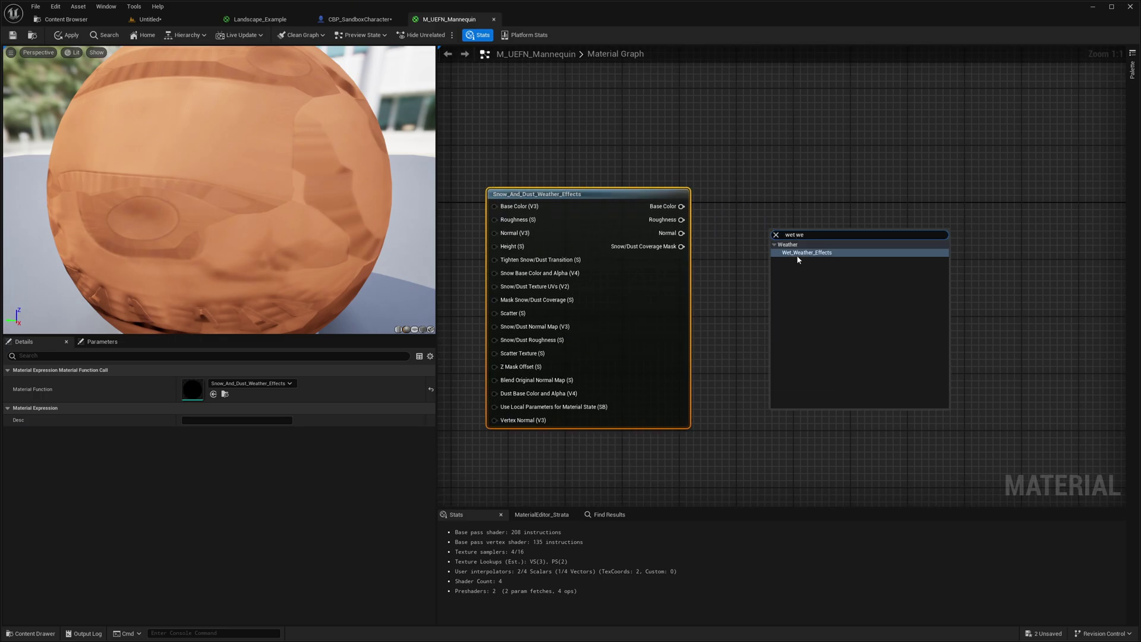
click(798, 257)
drag(856, 232, 838, 194)
mouse_move(780, 268)
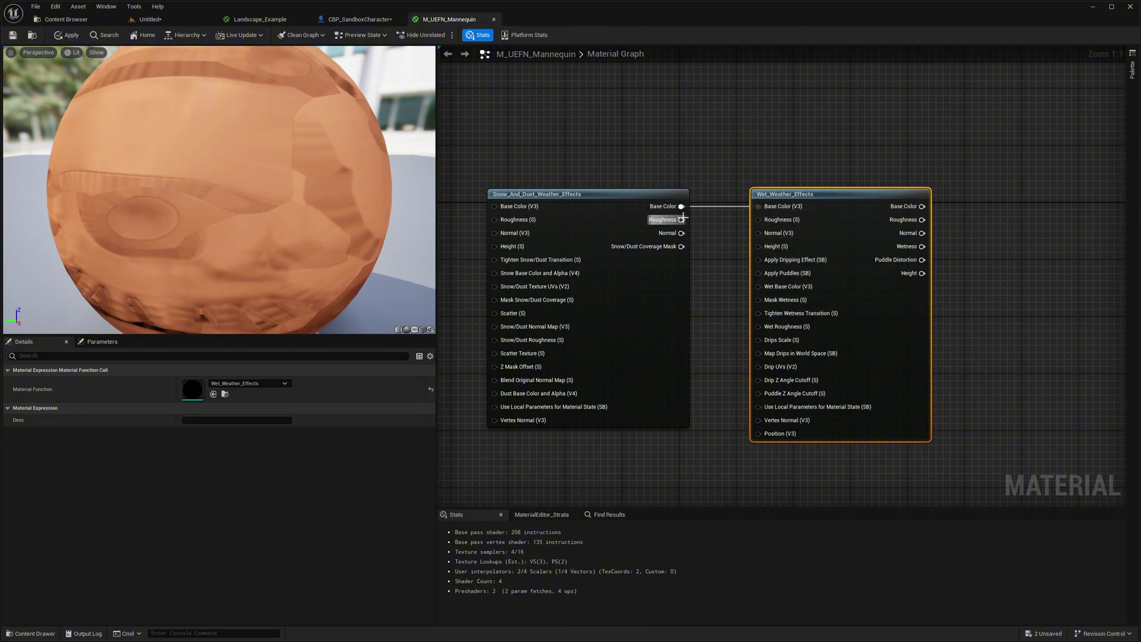
drag(681, 233, 767, 238)
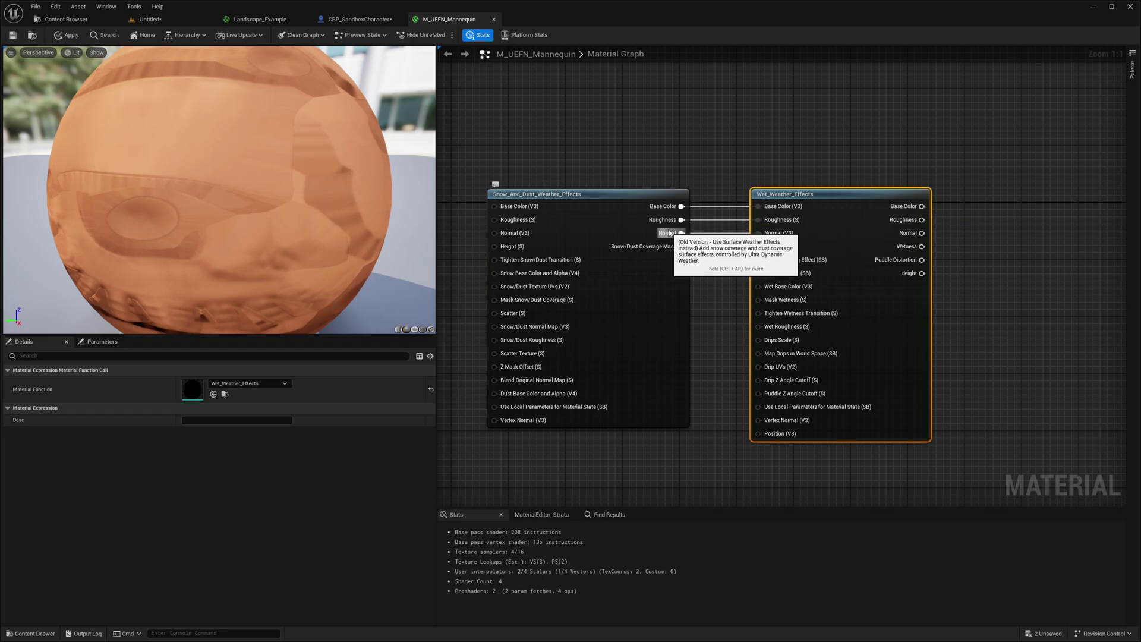
Move the color texture's connection to the snow node's Base Color input and the normal texture's connection to its Height input
right_drag(669, 317, 869, 339)
right_click(658, 286)
right_drag(611, 339, 683, 268)
click(647, 280)
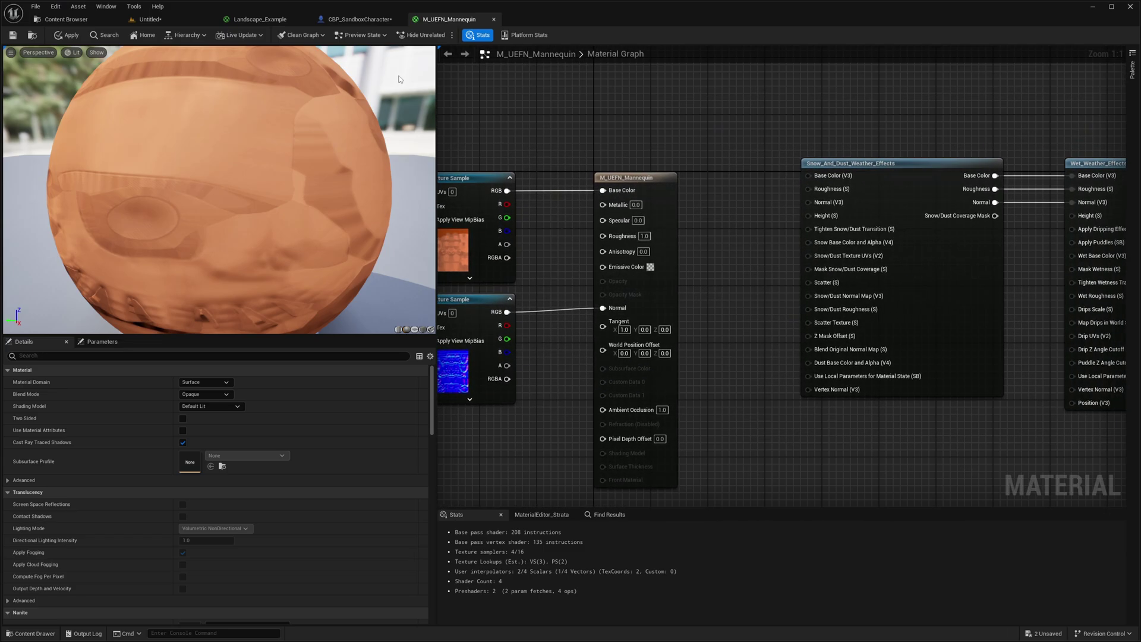
ctrl+drag(599, 188, 813, 179)
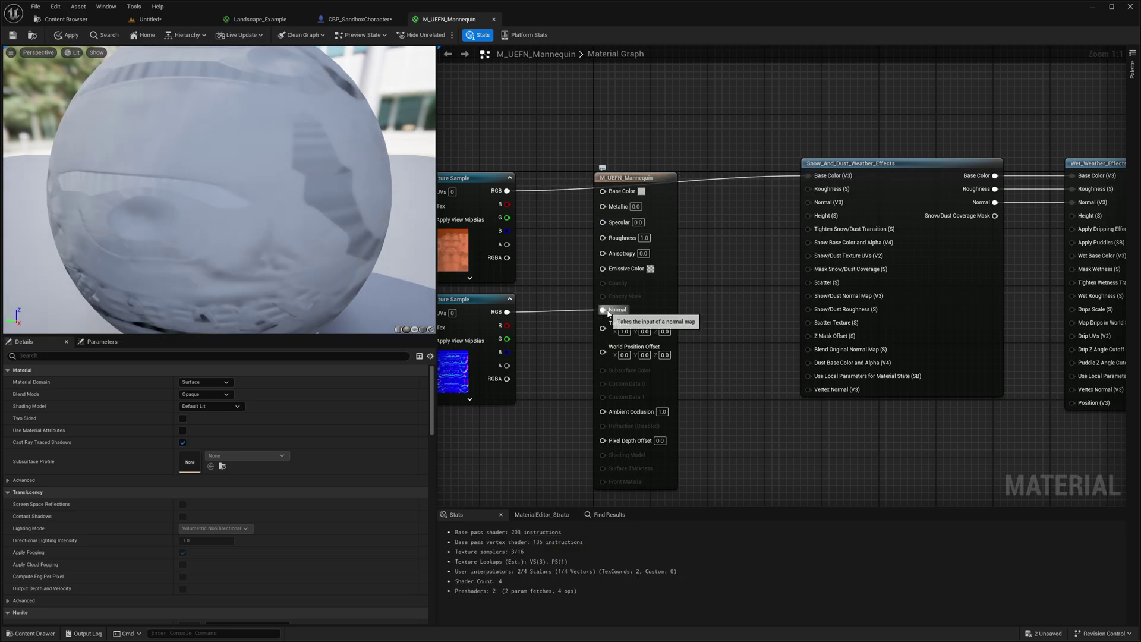
ctrl+drag(603, 310, 810, 216)
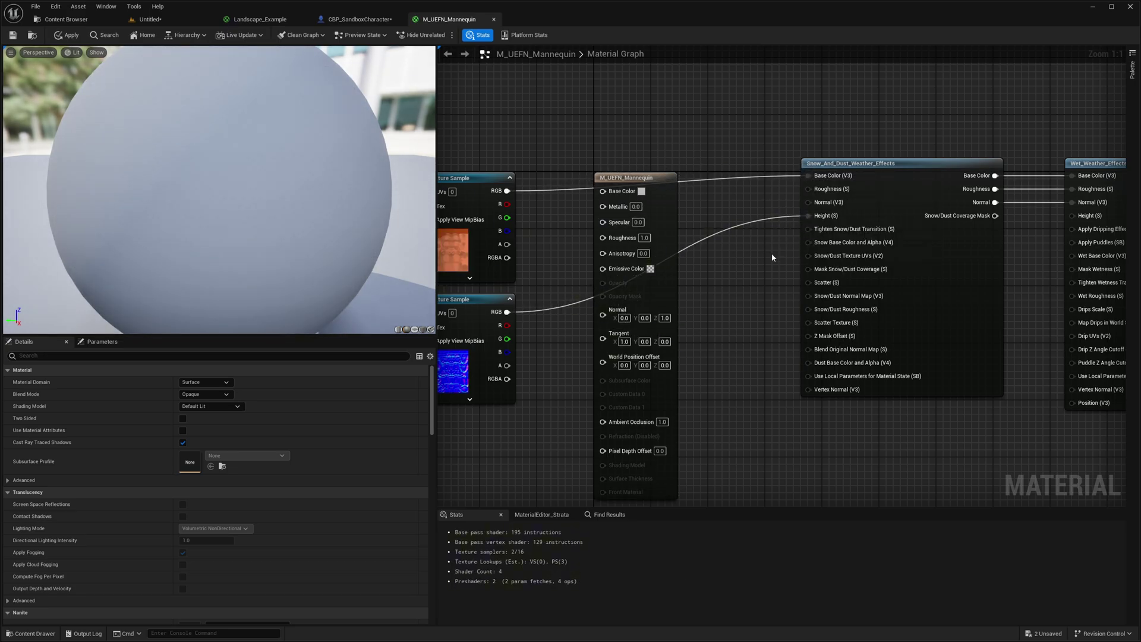
Place the M_UEFN_Mannequin output node beyond Wet_Weather_Effects, enable Use Material Attributes and set its Blend Mode to Masked
drag(664, 189, 1106, 140)
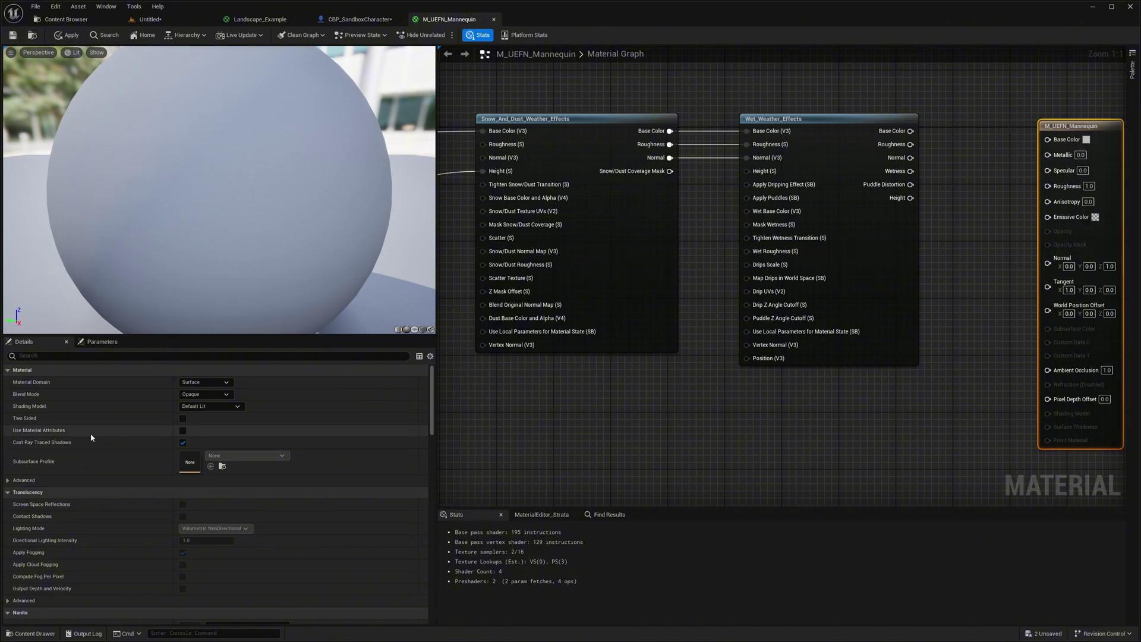
click(183, 431)
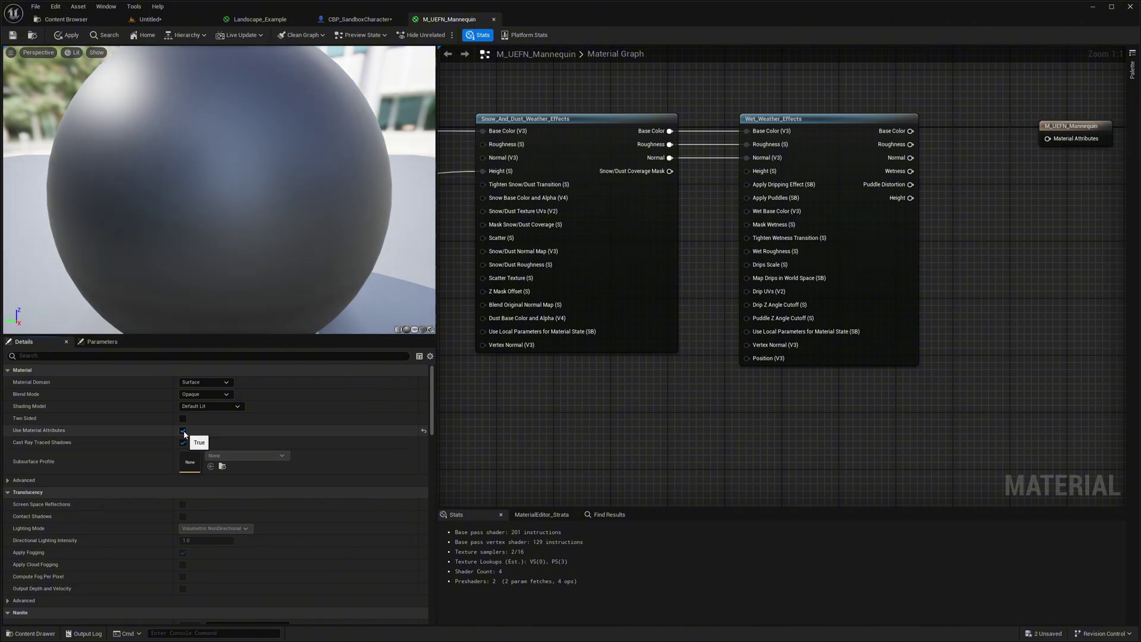
click(205, 394)
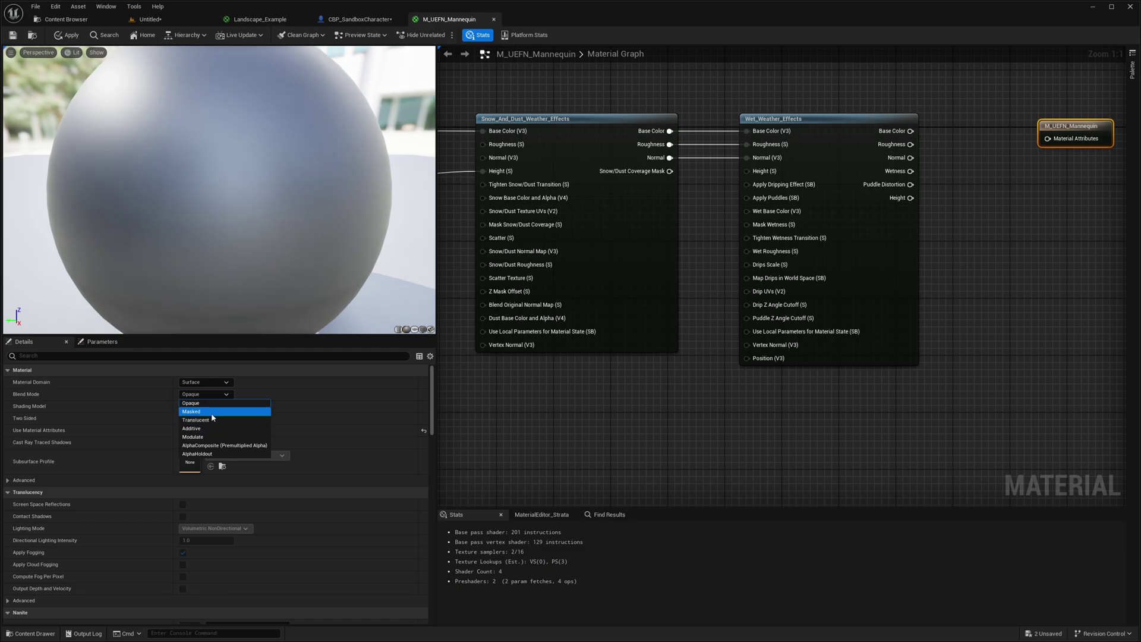
click(203, 412)
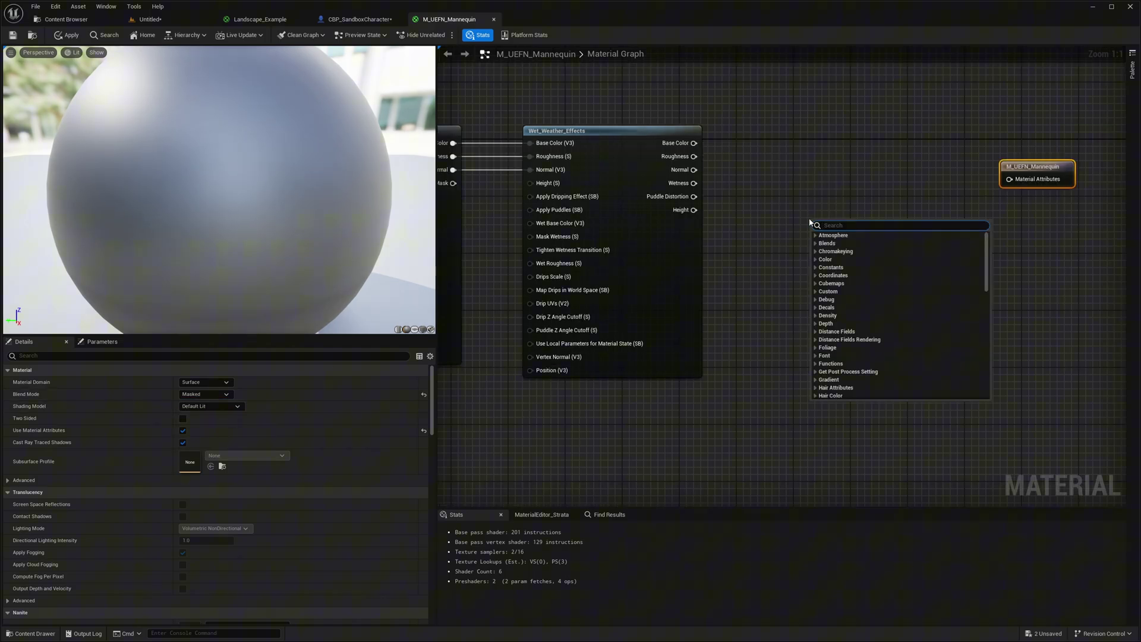
Add a MakeMaterialAttributes node, feed it Wet_Weather_Effects' Base Color, Roughness and Normal, and connect it to the material's Material Attributes input
text(make)
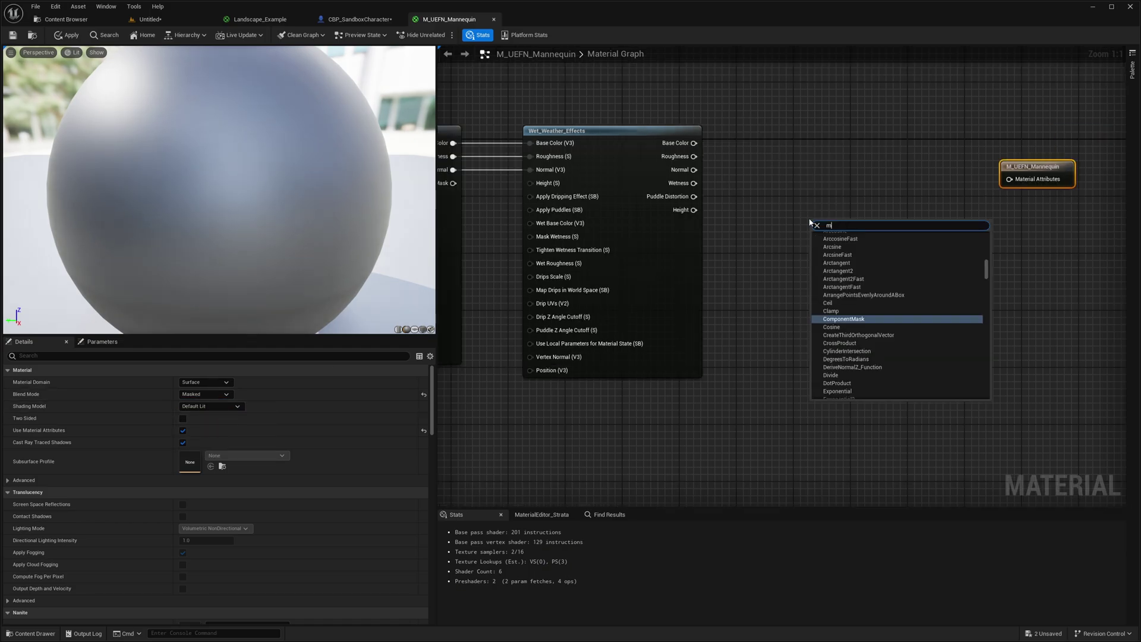
click(832, 318)
drag(850, 228, 805, 148)
drag(702, 141, 756, 160)
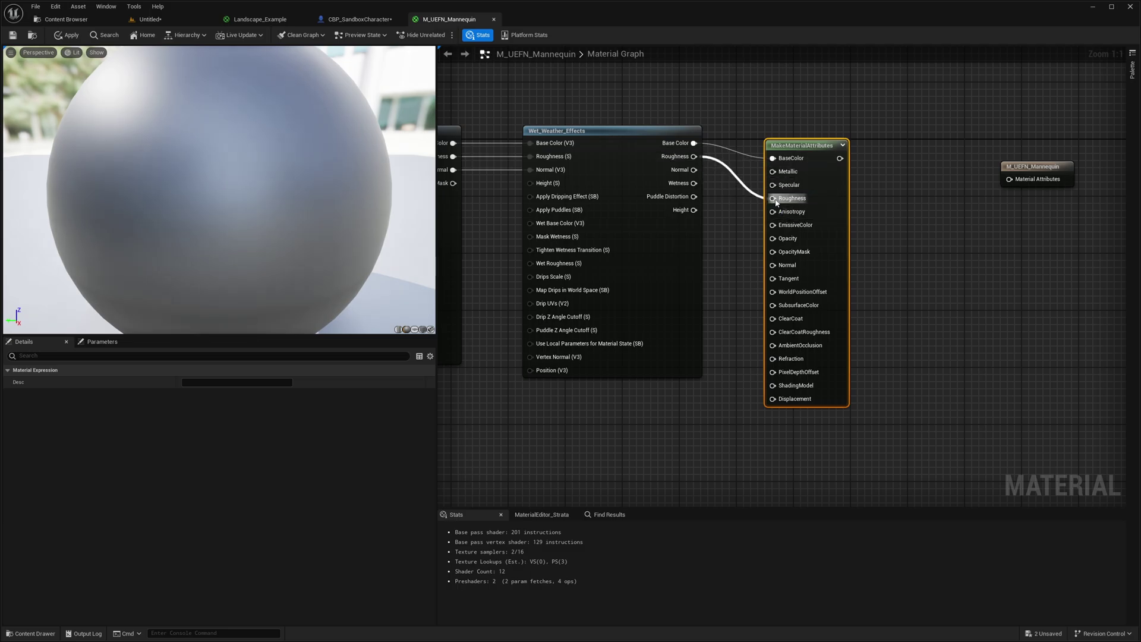
drag(695, 170, 773, 265)
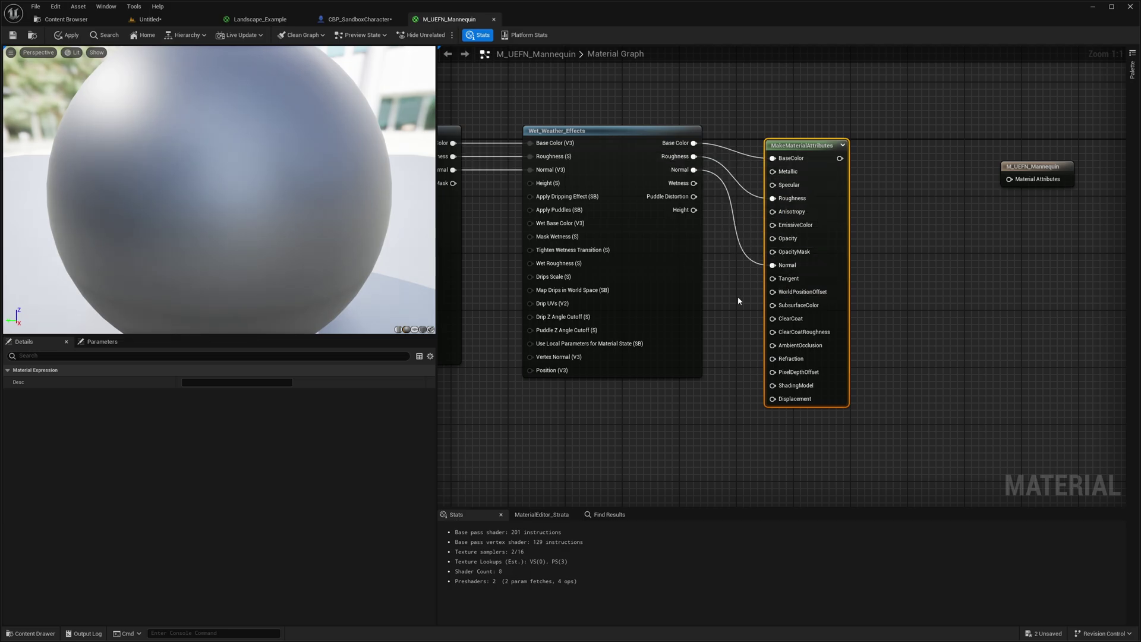
drag(840, 159, 964, 152)
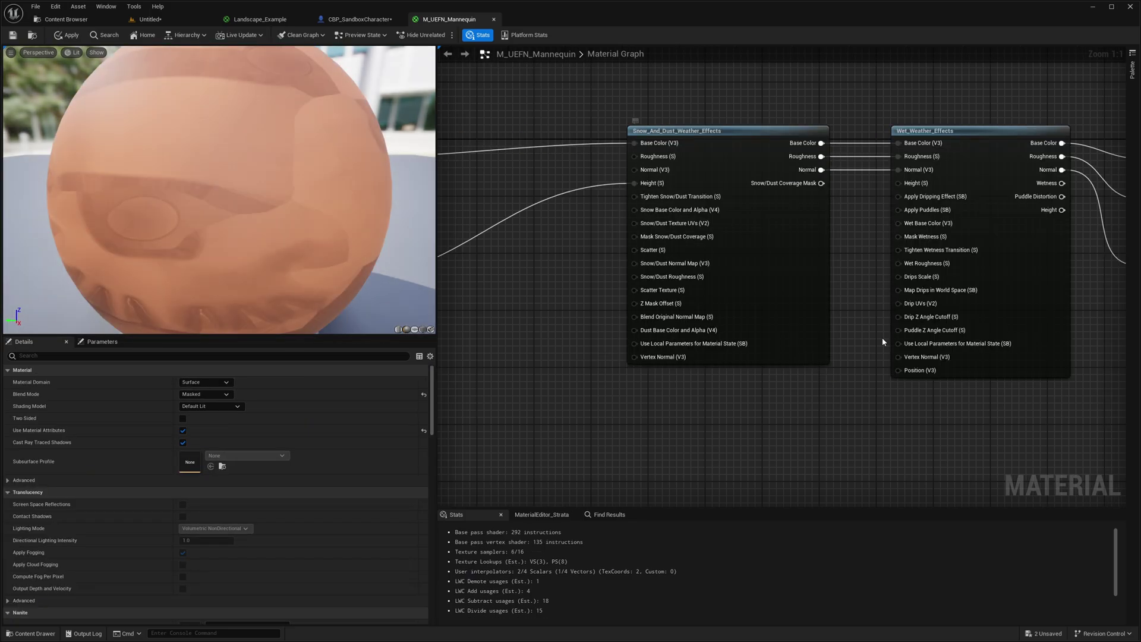
Add a Static Bool node below the weather effect nodes and set its value to True
right_drag(546, 342, 556, 335)
key(Escape)
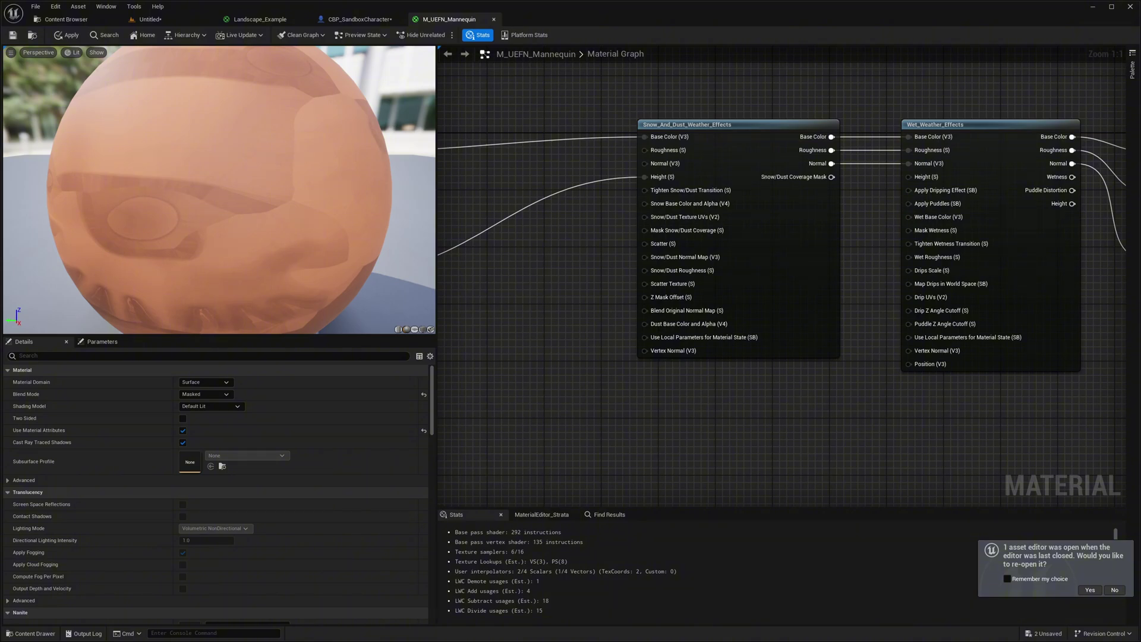
right_click(660, 406)
text(s)
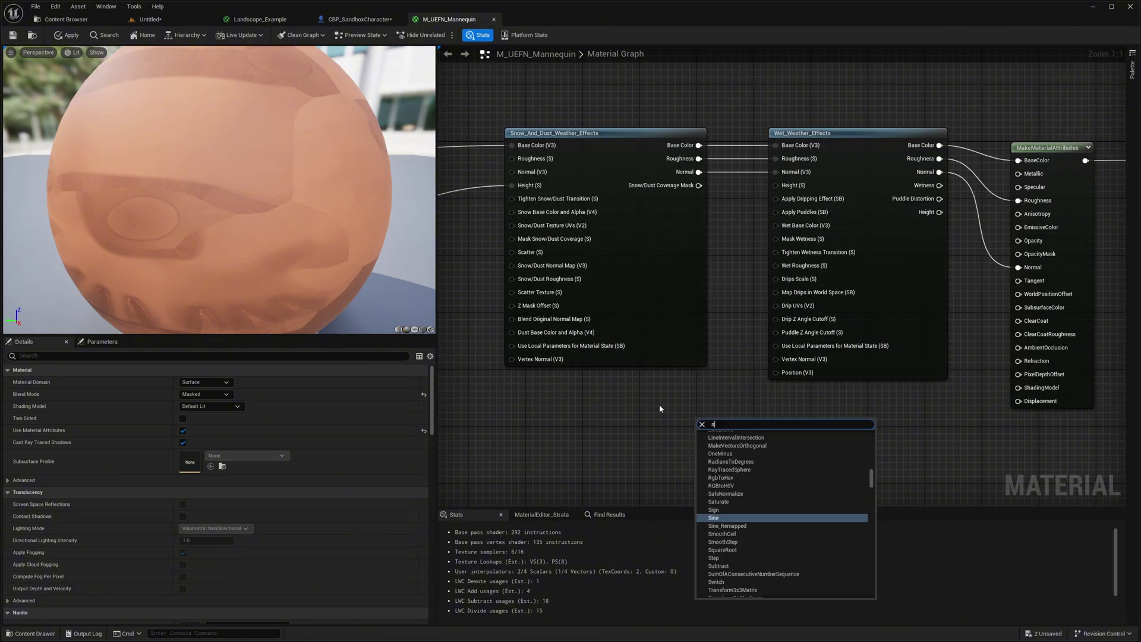
text(tatic)
key(Return)
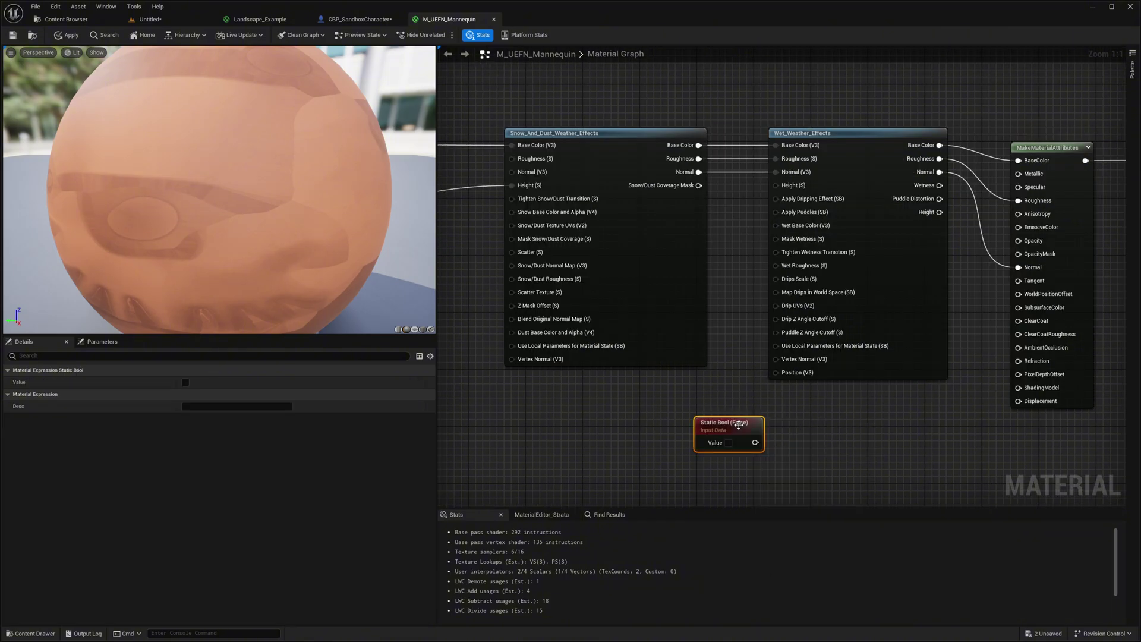
click(728, 444)
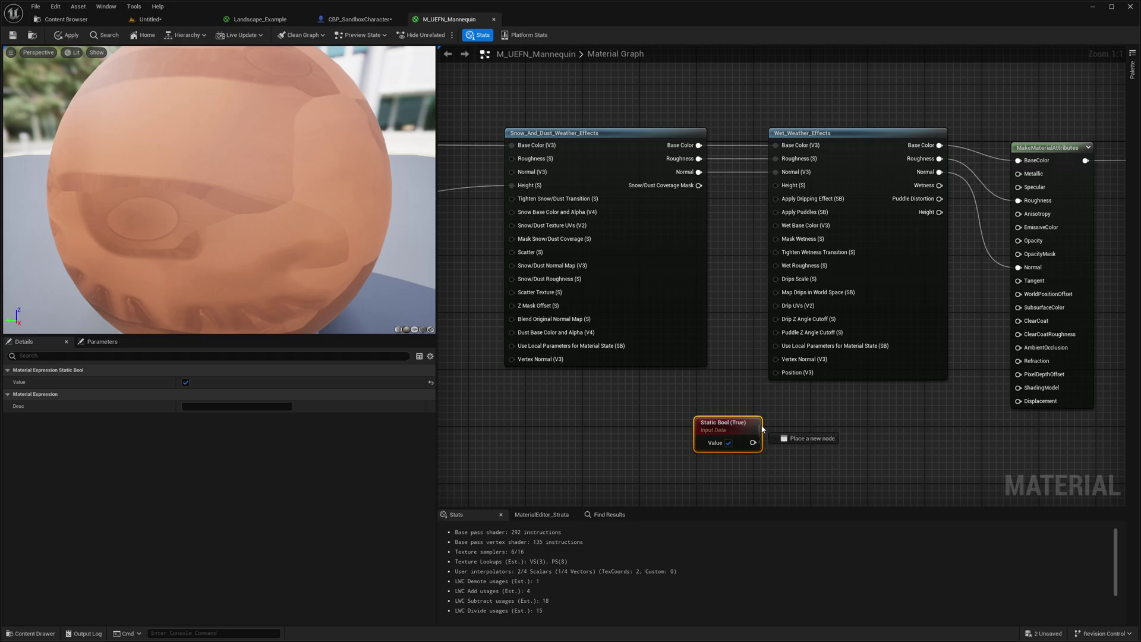
Connect the Static Bool to Wet_Weather_Effects' Apply Dripping Effect input and place it just beneath the snow node
drag(754, 442, 779, 200)
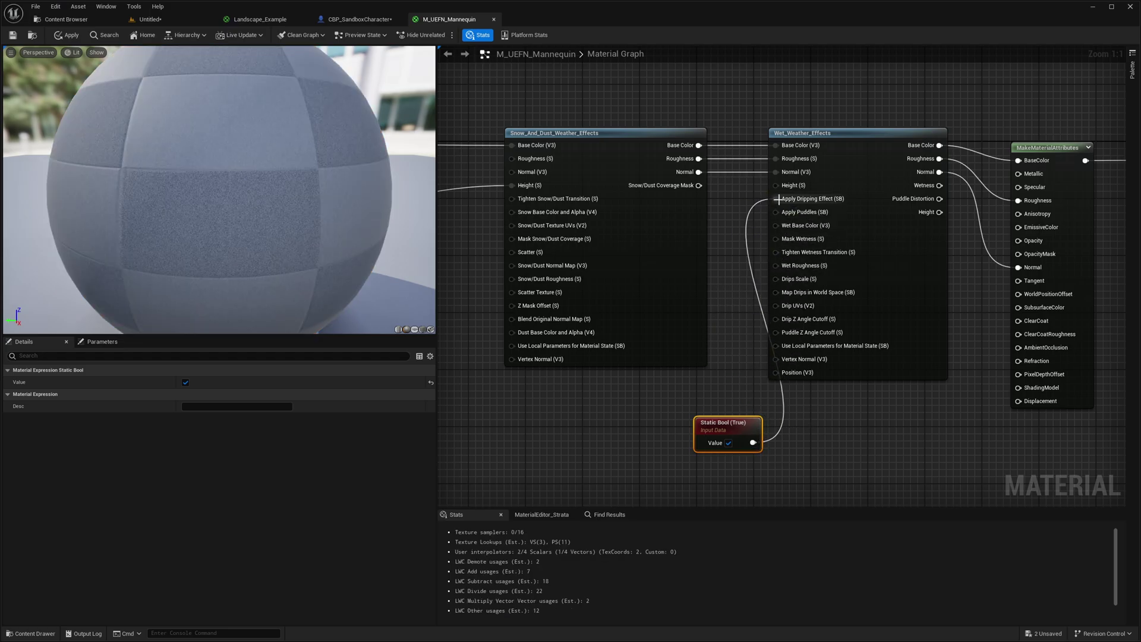
drag(747, 424, 672, 385)
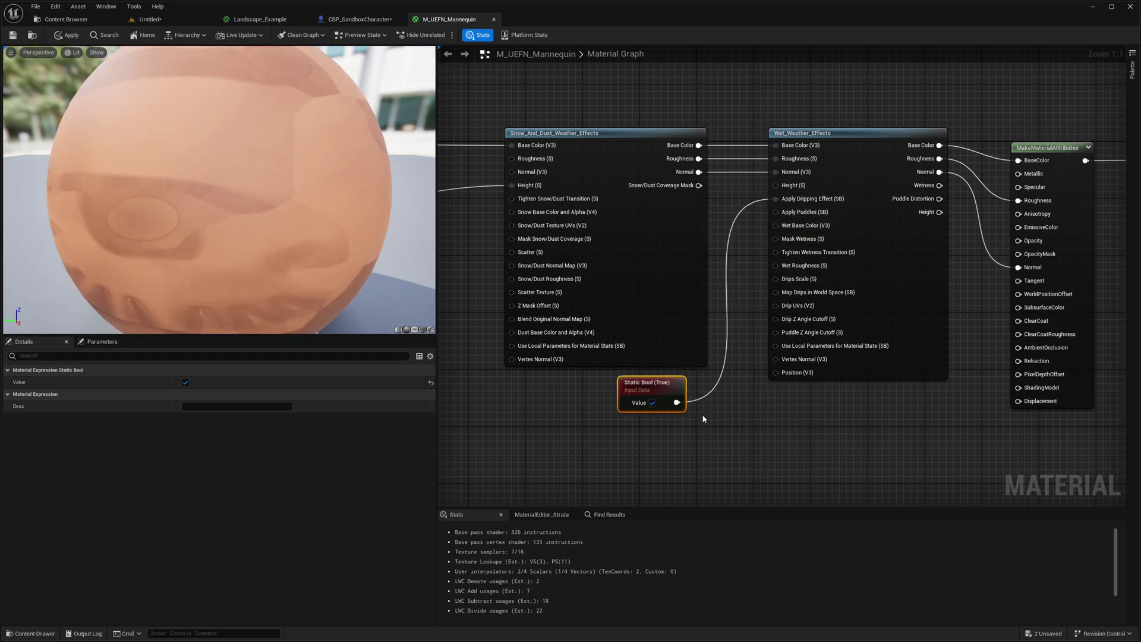
click(706, 424)
right_drag(714, 457, 714, 430)
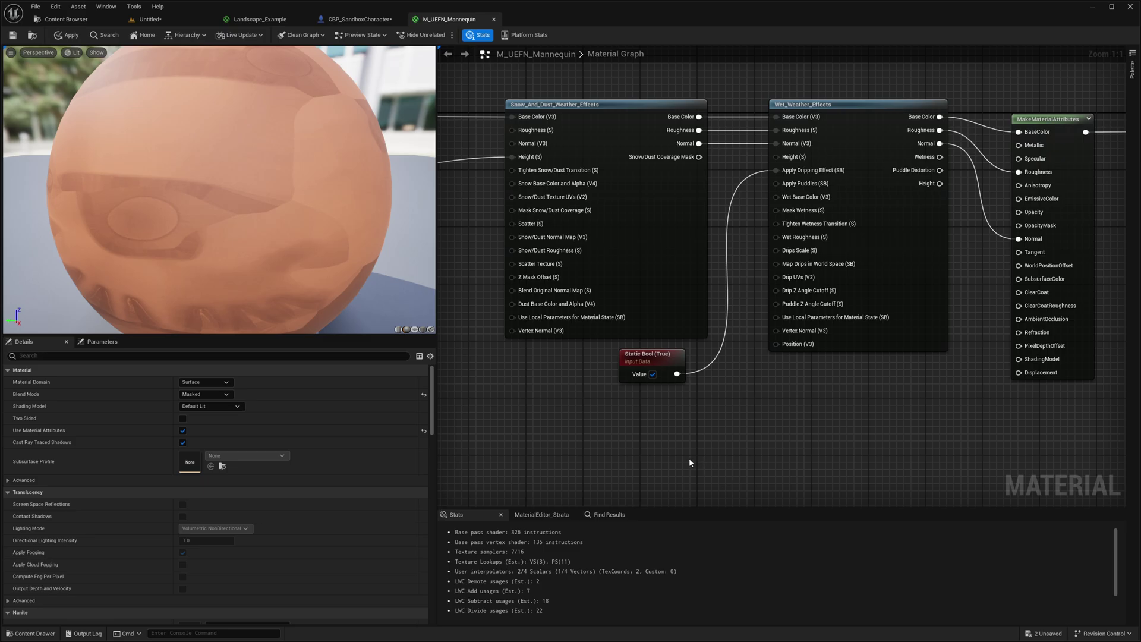
Add a Constant node with value 1, feed it into Wet_Weather_Effects' Mask Wetness input, and place it below the Static Bool
click(670, 448)
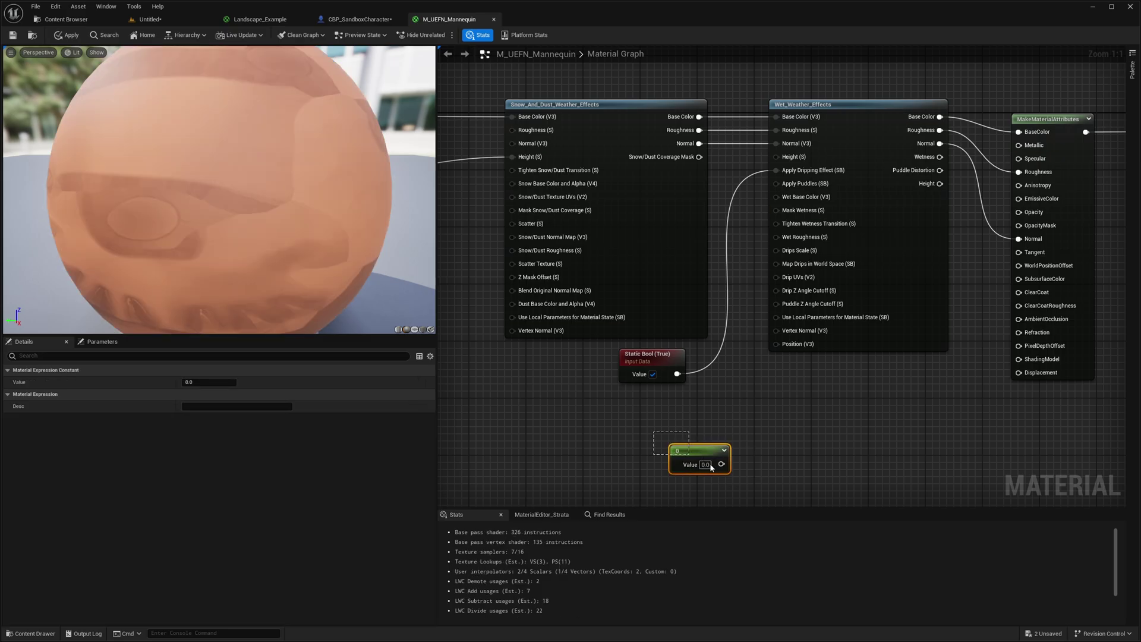
drag(722, 464, 776, 211)
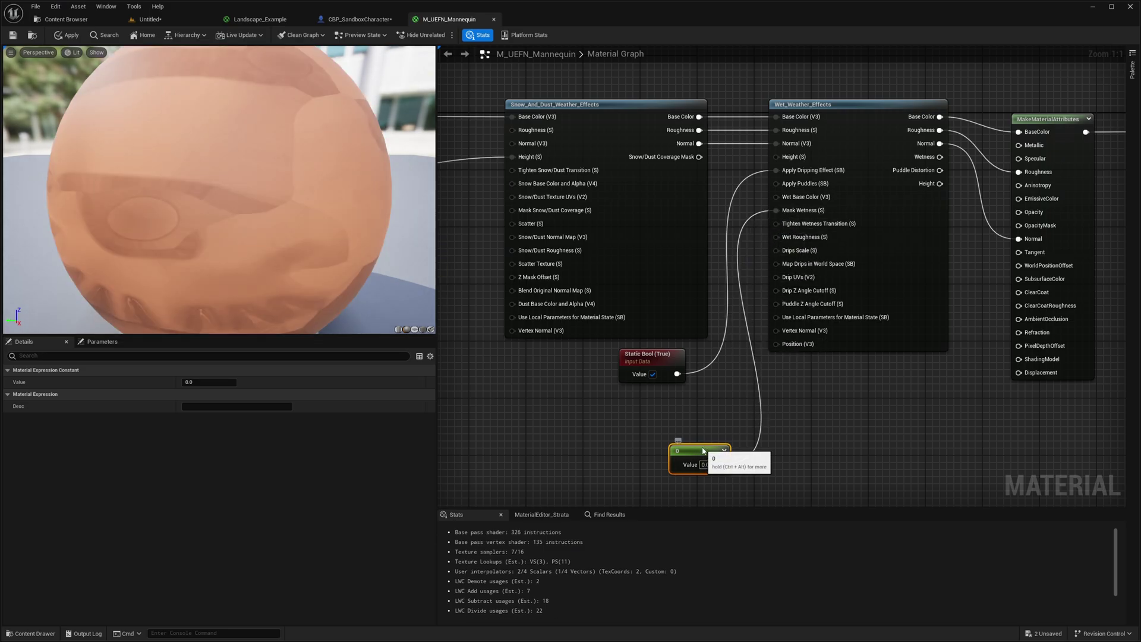
drag(704, 451, 696, 448)
click(697, 461)
text(1)
click(758, 462)
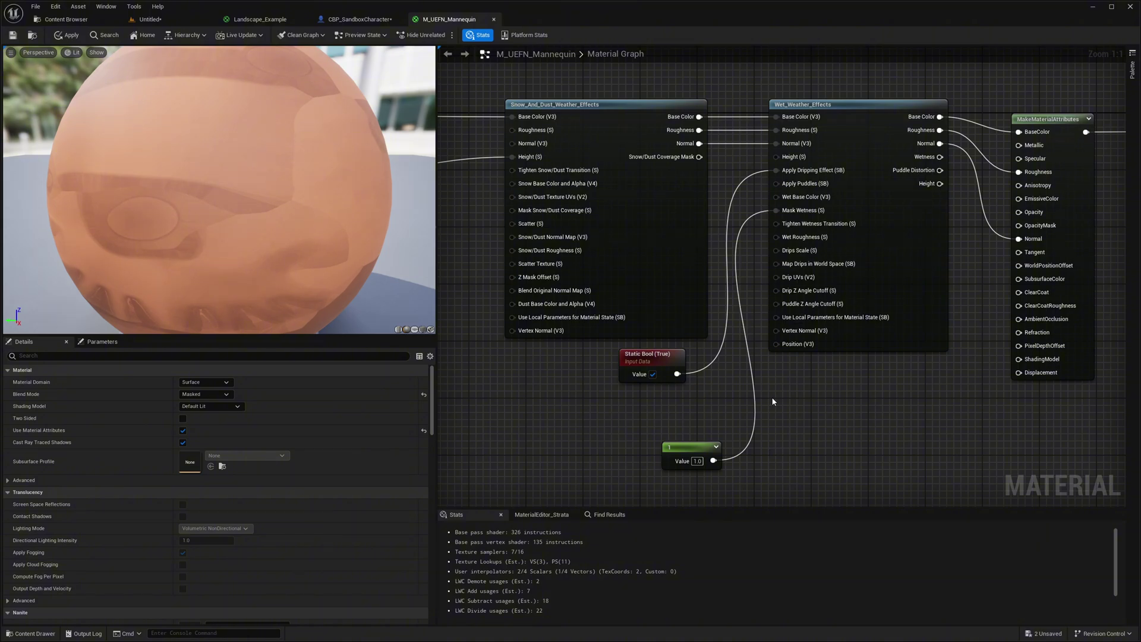
drag(696, 447, 701, 397)
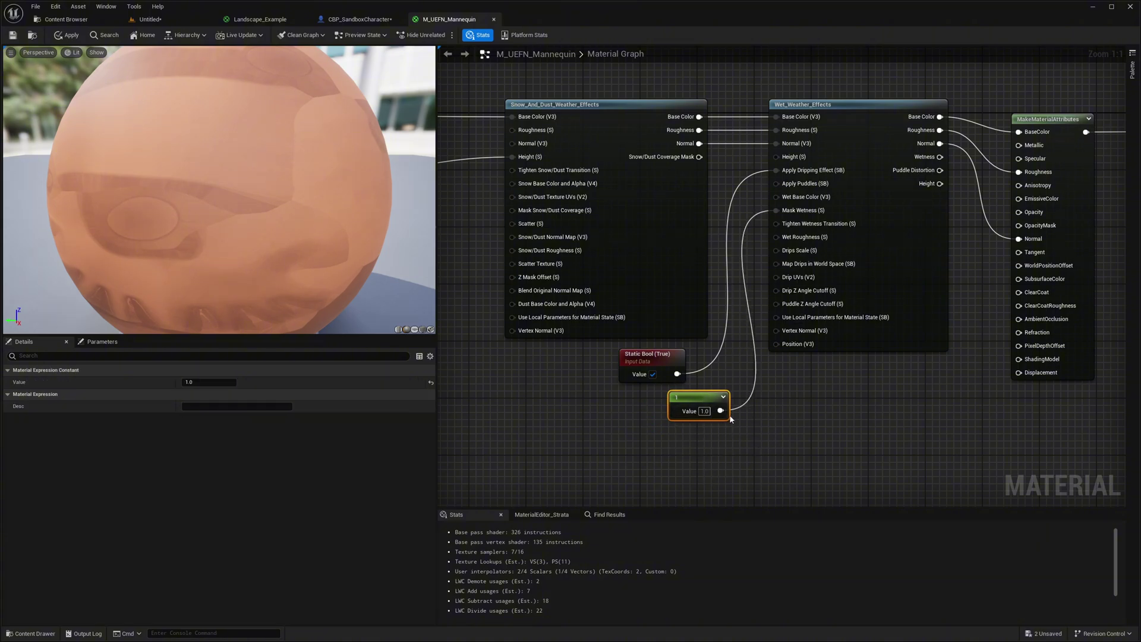
Add a second Constant of 1, connect it to the snow node's Mask Snow/Dust Coverage input, and apply the material
right_drag(621, 427, 866, 450)
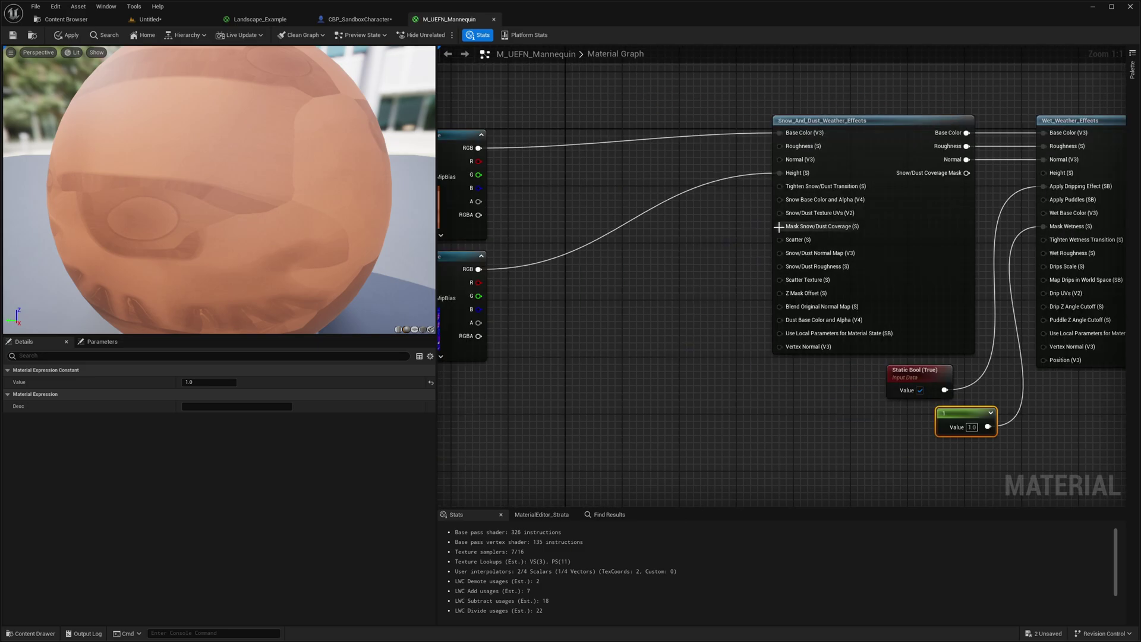
mouse_move(779, 227)
click(662, 410)
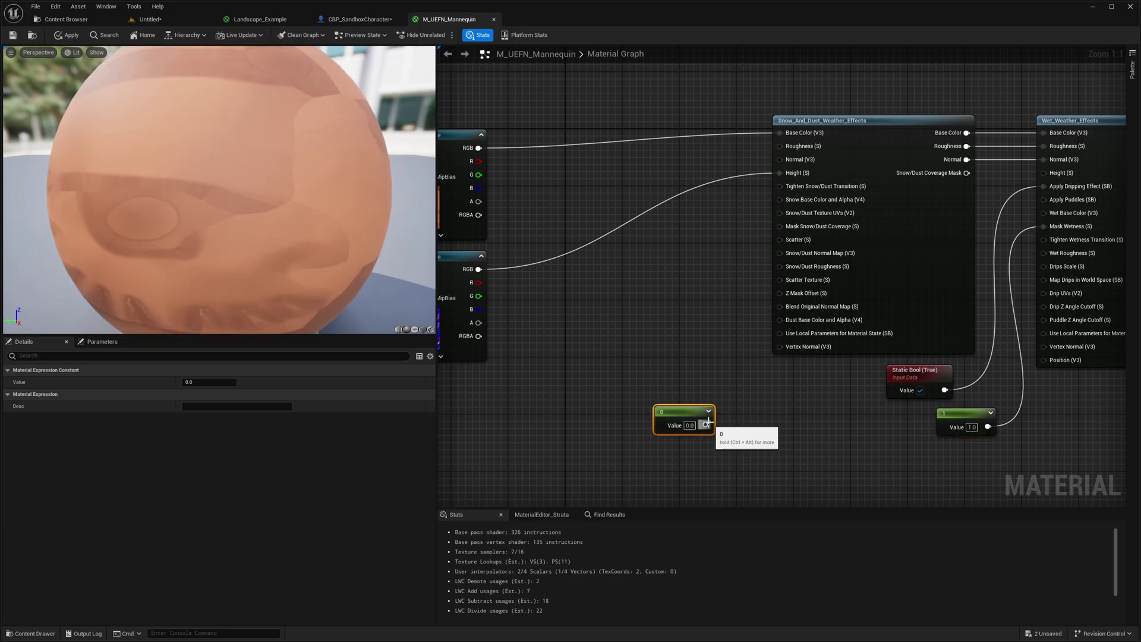
text(1)
click(754, 430)
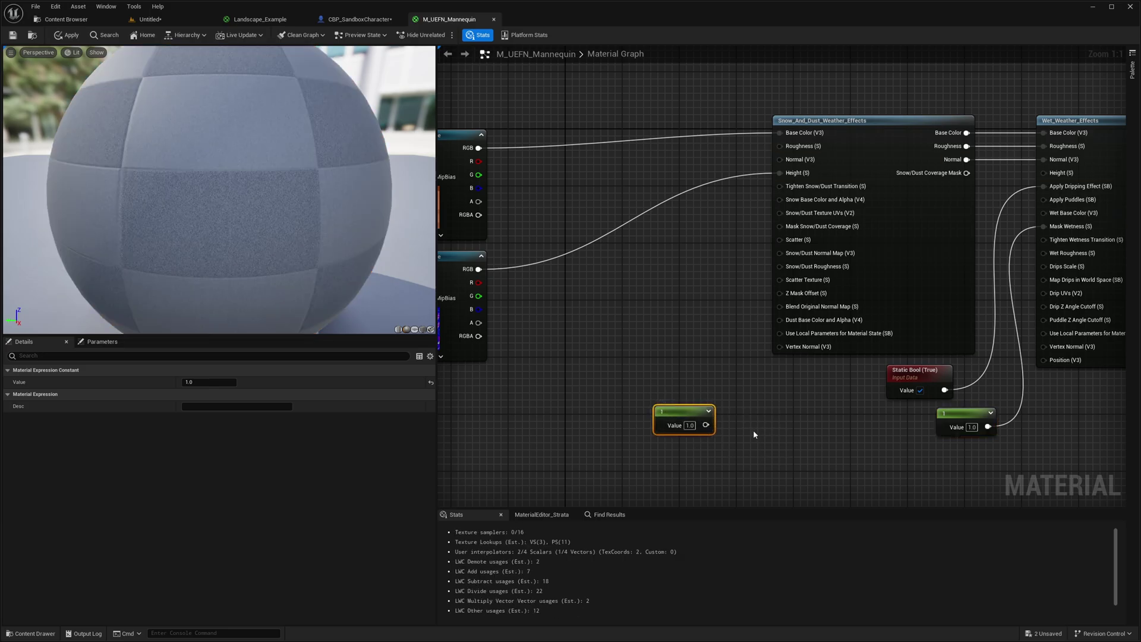
drag(707, 424, 726, 295)
drag(699, 380, 768, 227)
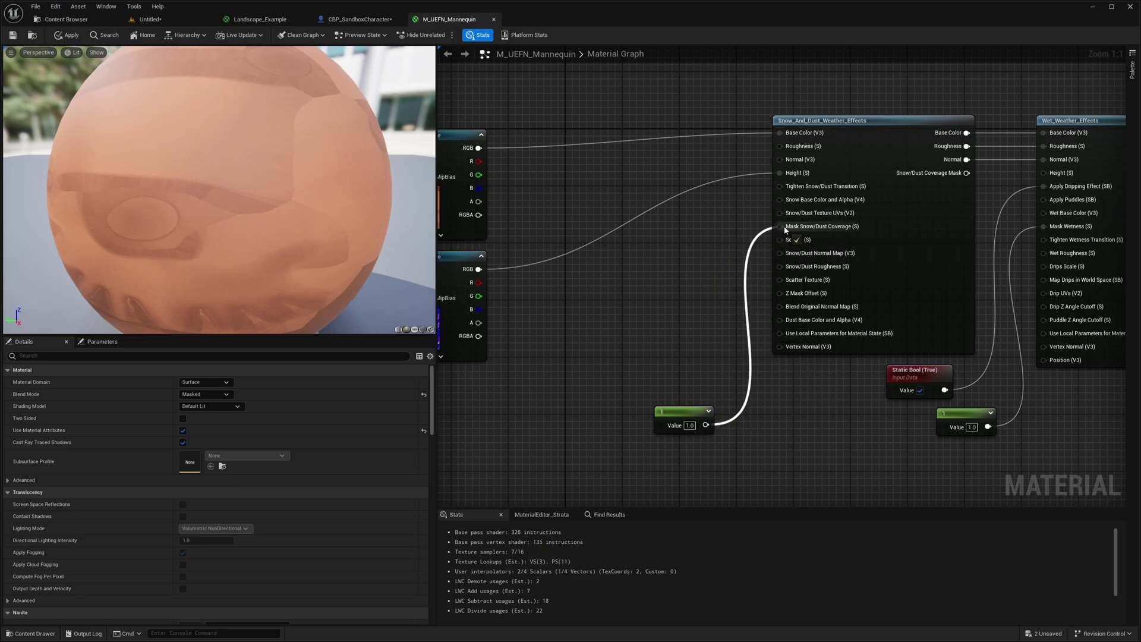
click(70, 36)
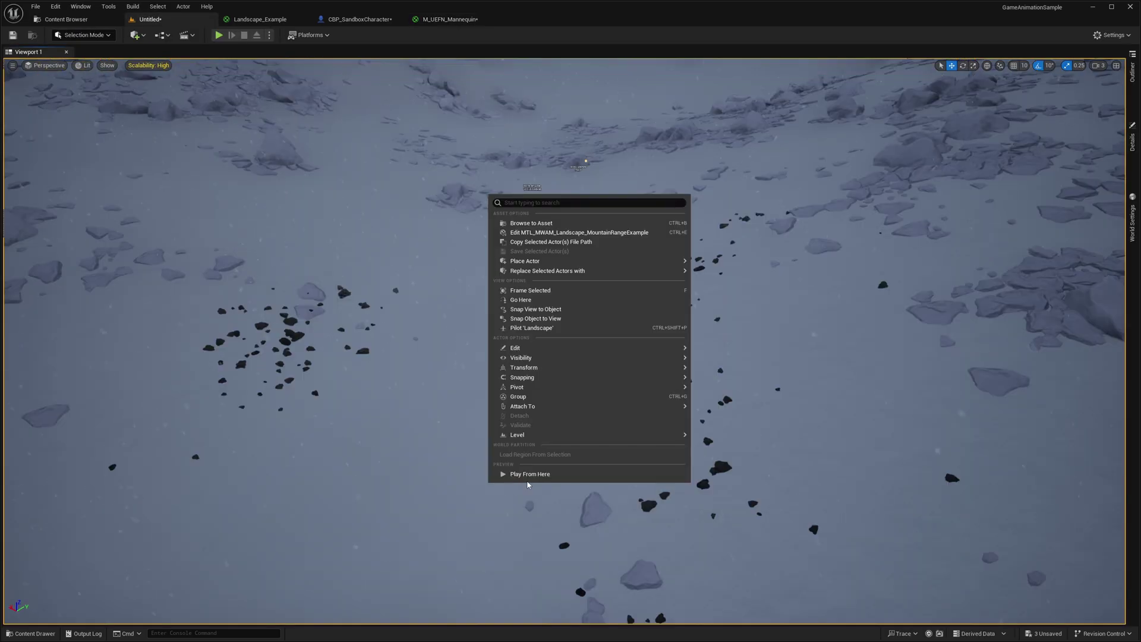
Play the landscape level from the chosen spot, inspect the snow on the mannequin, and stop the session
click(535, 476)
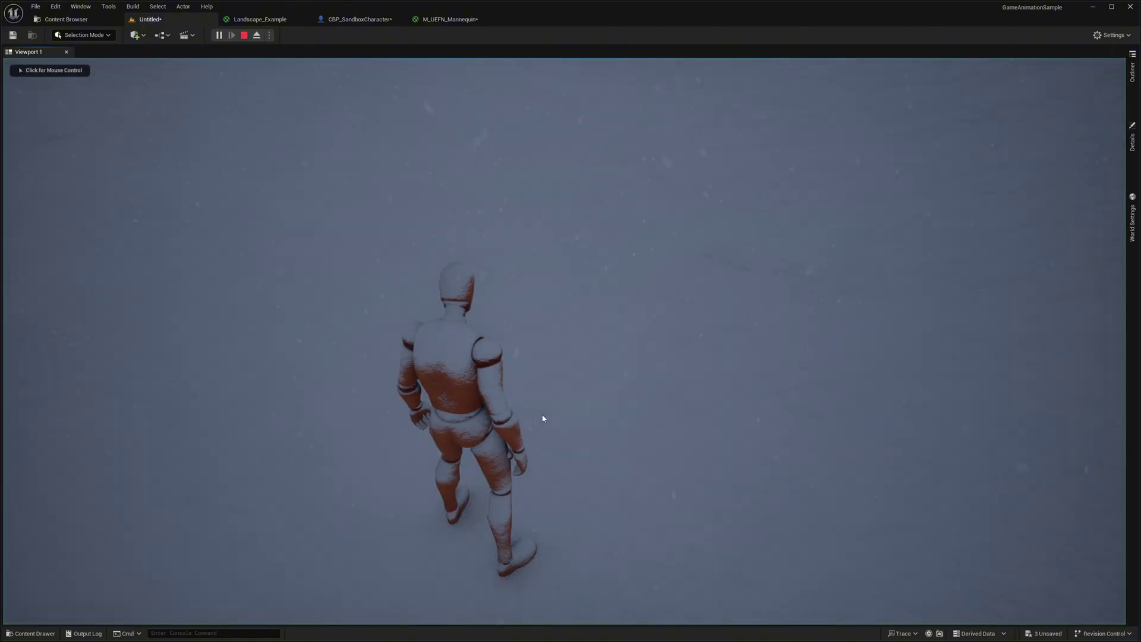
click(543, 418)
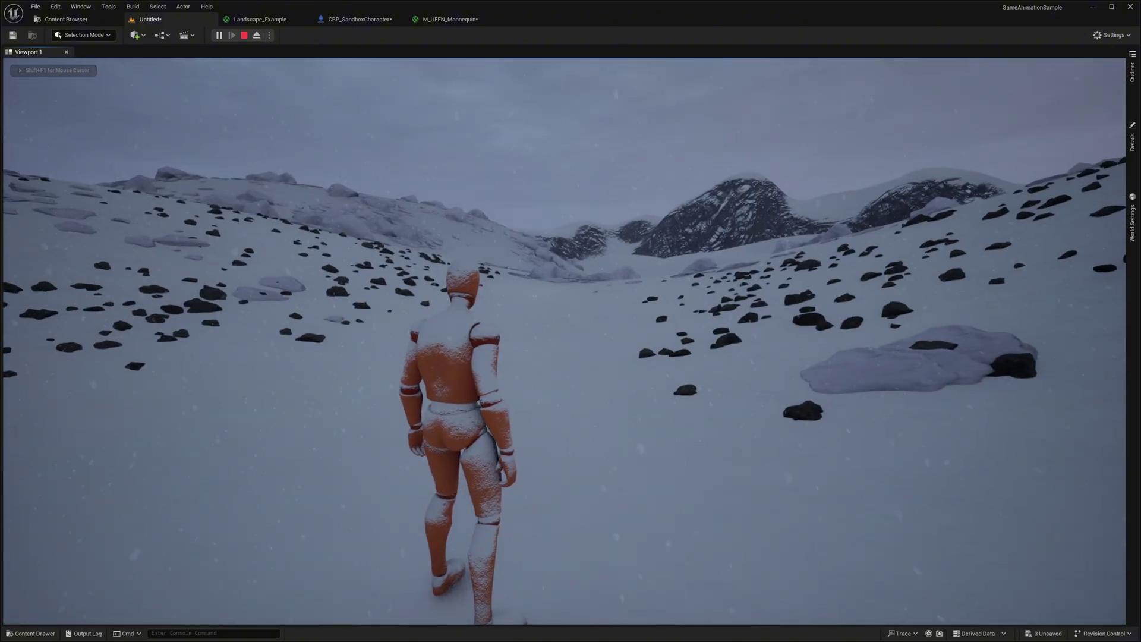
key(Escape)
Set the constant feeding Mask Snow/Dust Coverage to 0.5 and test-play the landscape level
click(446, 19)
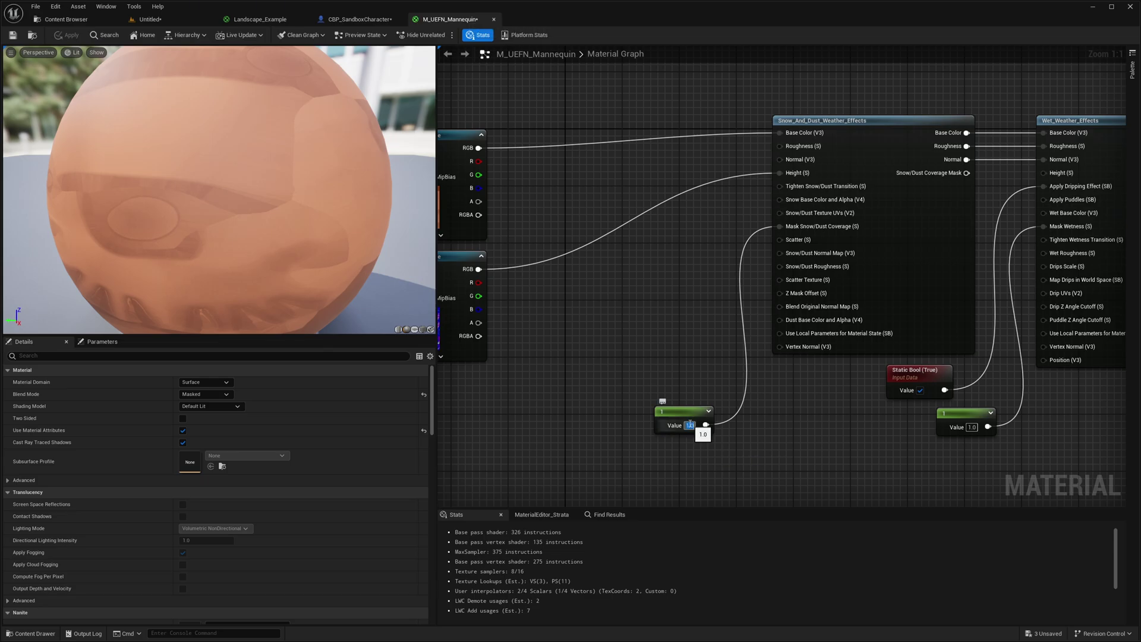
key(Return)
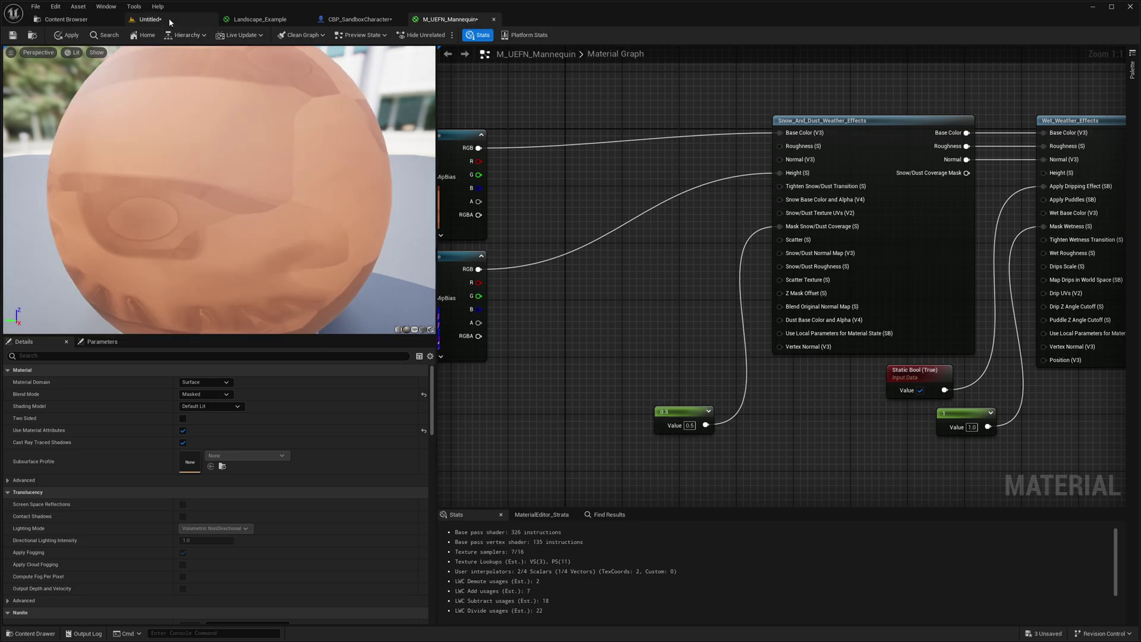
click(169, 19)
click(219, 35)
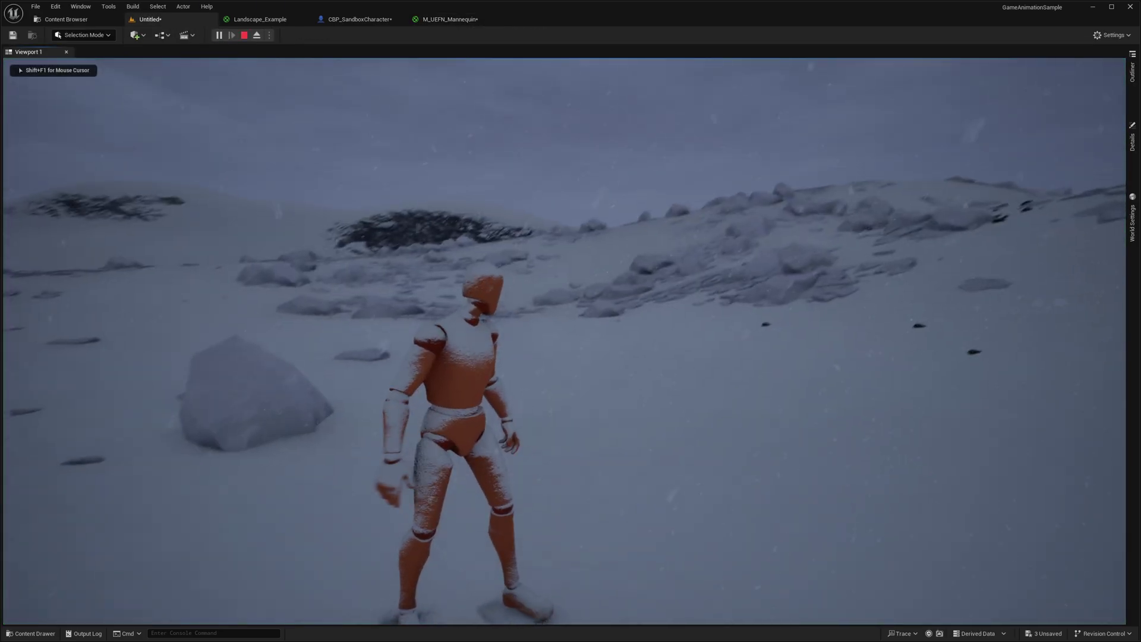
key(Escape)
Apply the mannequin material with the 0.5 snow coverage mask and return to the landscape level
click(445, 19)
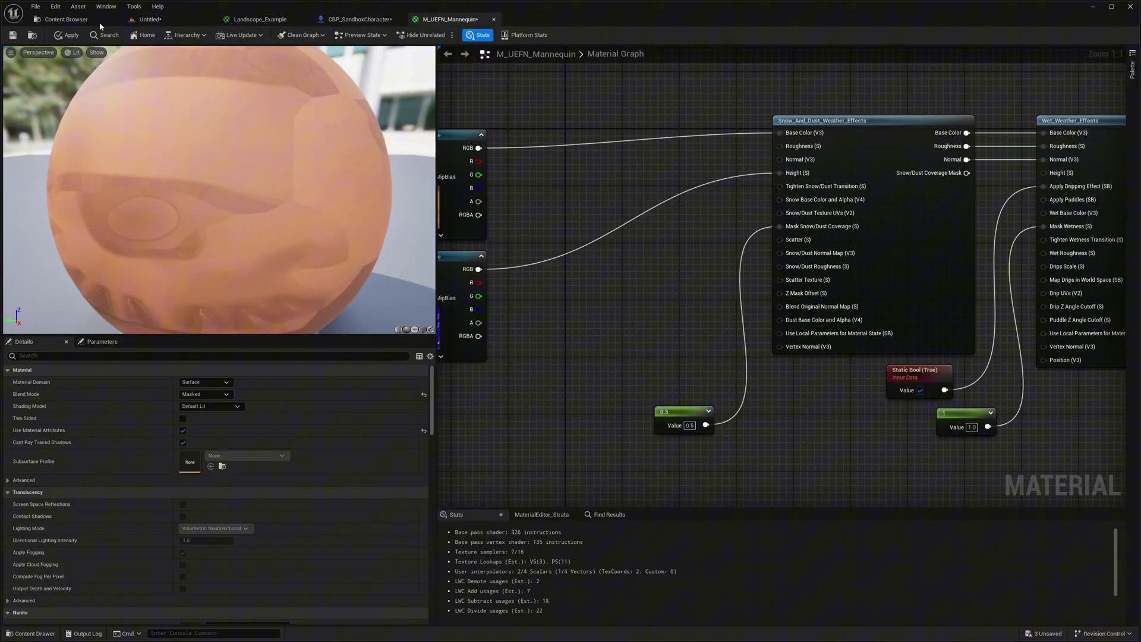
click(67, 37)
click(150, 19)
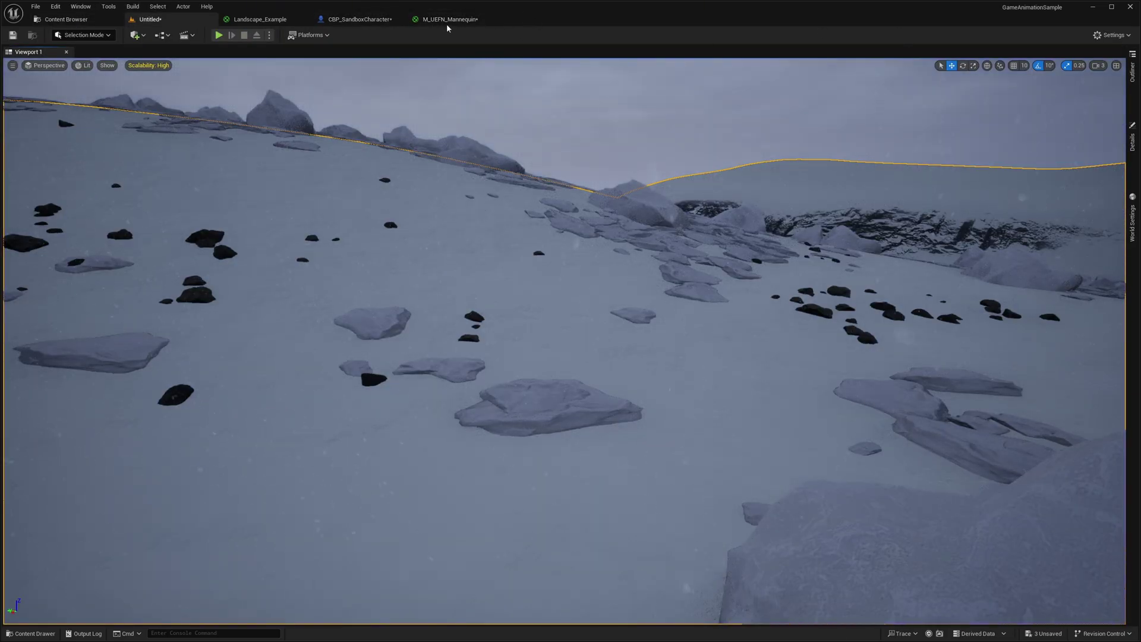
Set the constant feeding Mask Snow/Dust Coverage to 0.1 and apply the mannequin material
click(447, 23)
text(0.1)
key(Return)
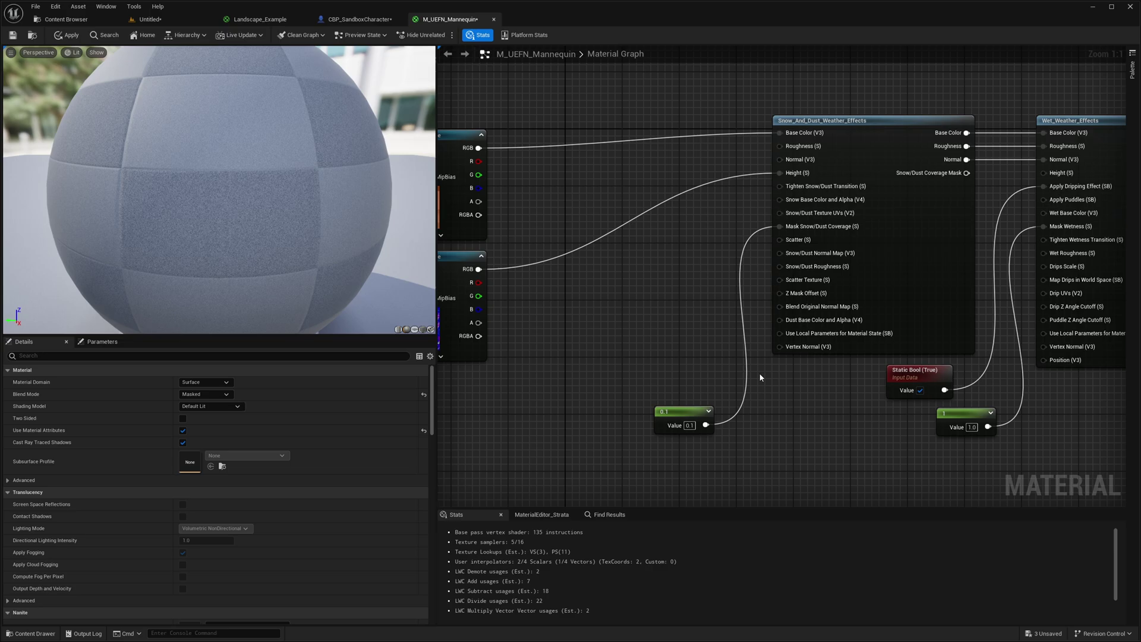
click(68, 38)
Play the landscape level and inspect the mannequin's snow coverage with the 0.1 mask value
click(157, 20)
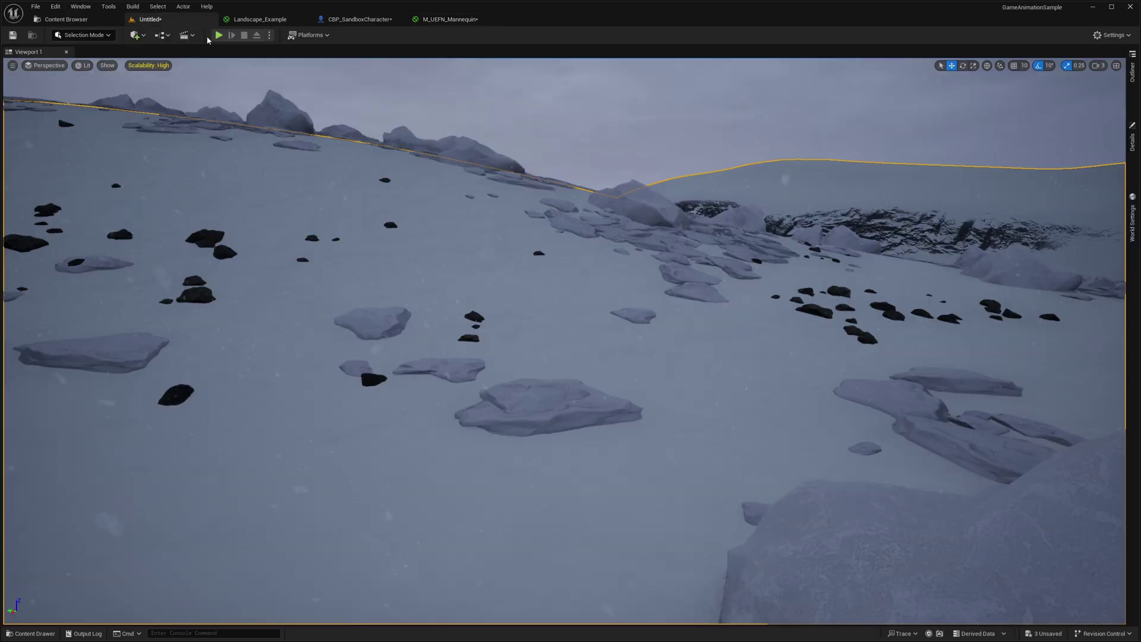
key(alt+p)
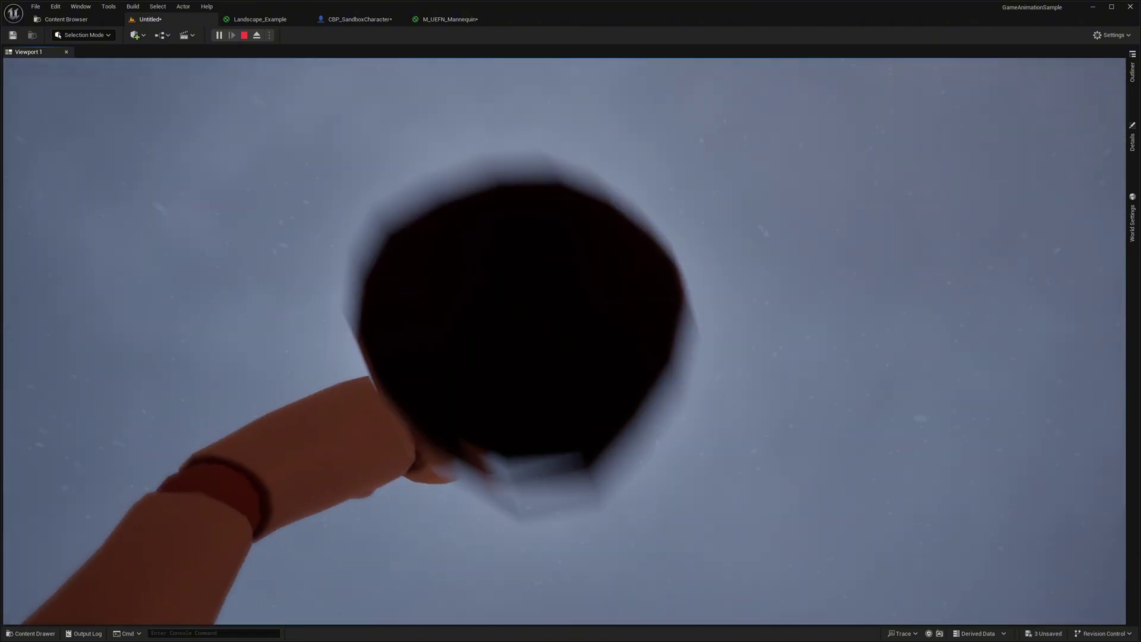
key(w)
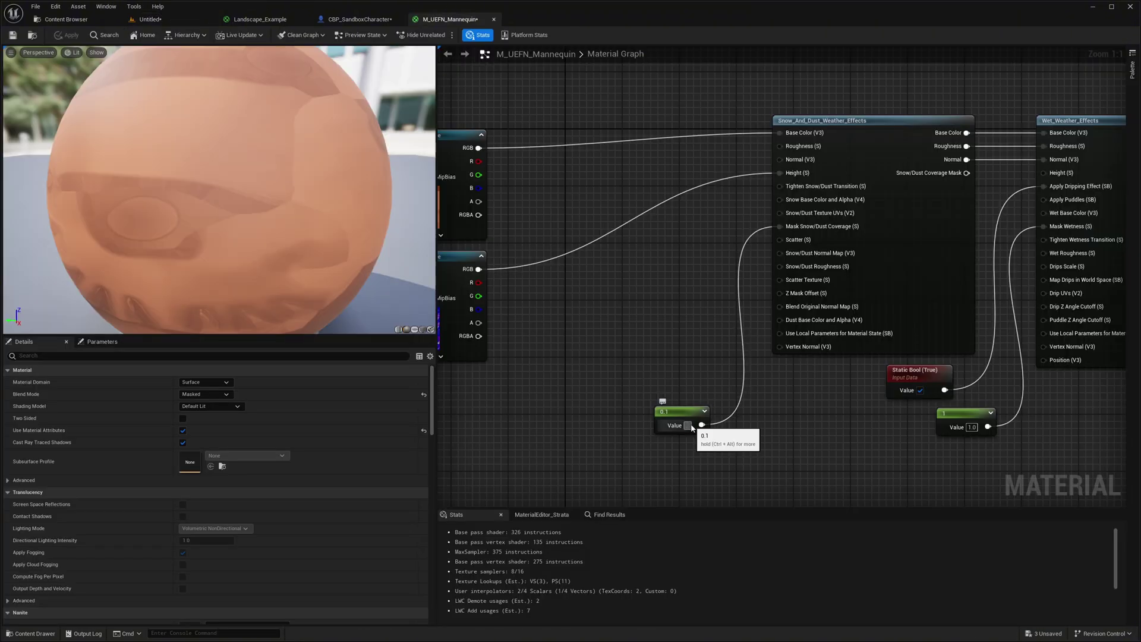
Set the constant feeding Mask Snow/Dust Coverage to 0.3 and apply the mannequin material
text(0.3)
click(799, 431)
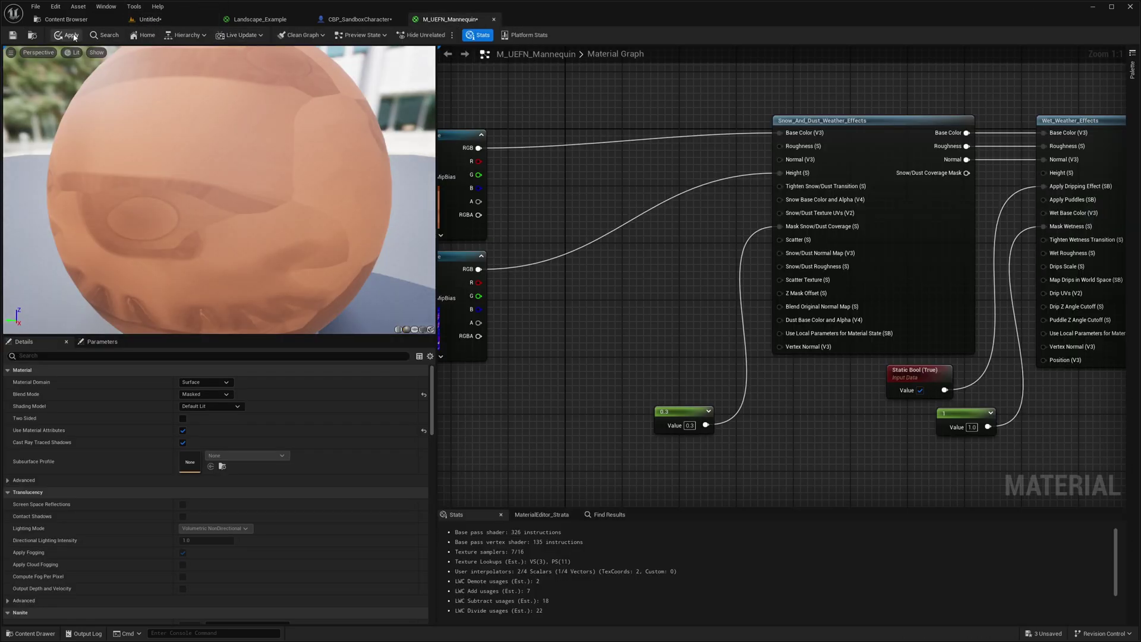
click(70, 35)
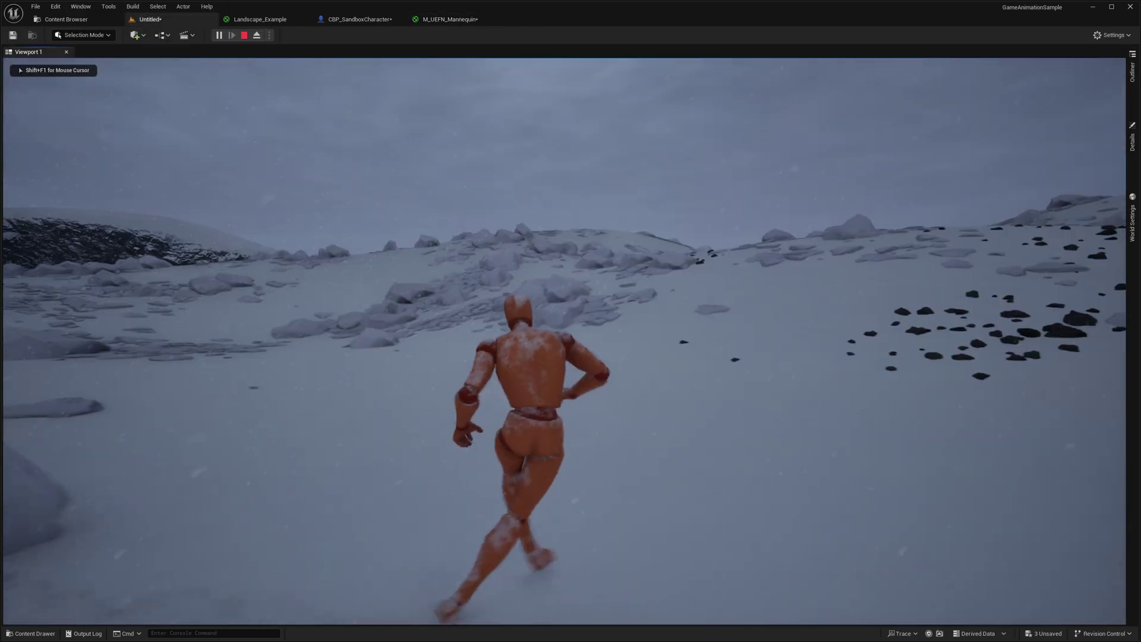
Run the character around the snowy level to examine the snow on its body and its footprints
key(a)
key(s)
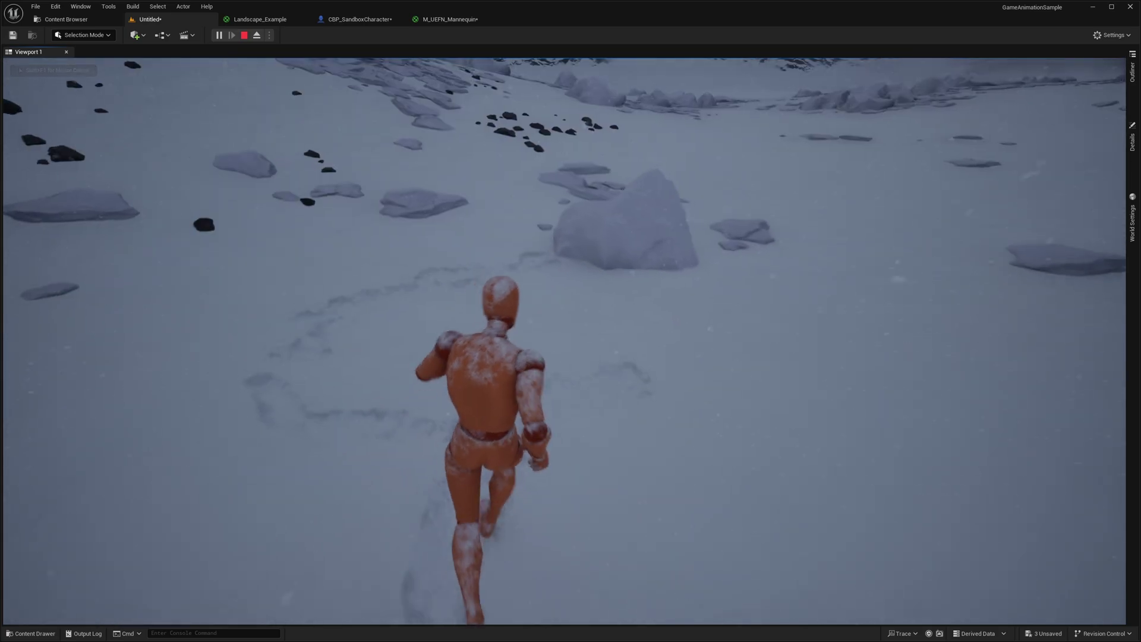
key(a)
key(w)
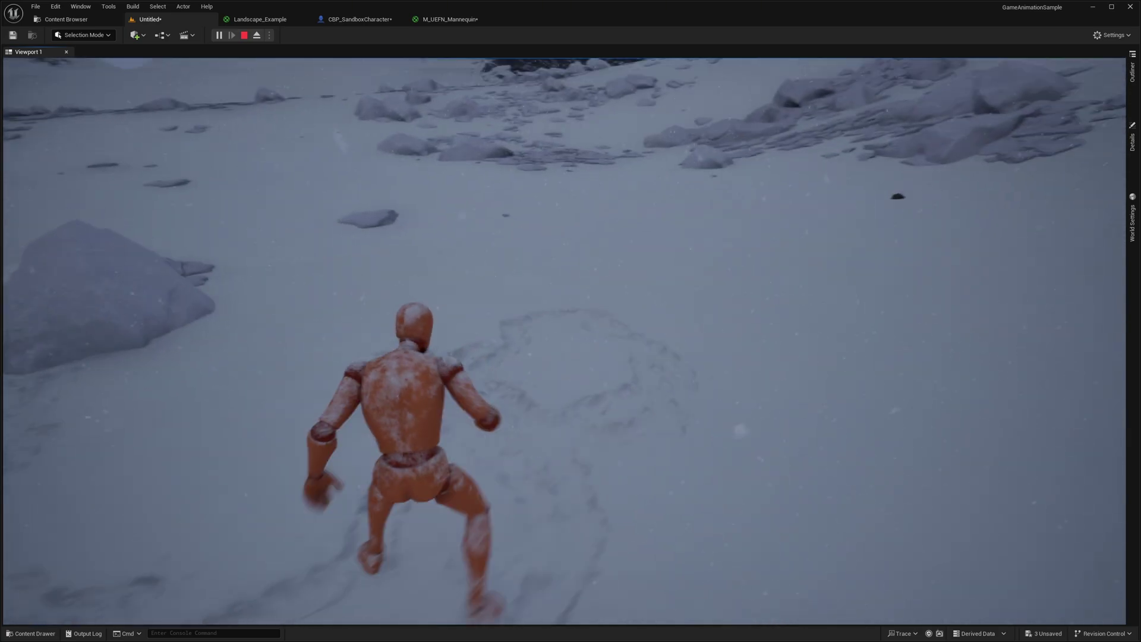